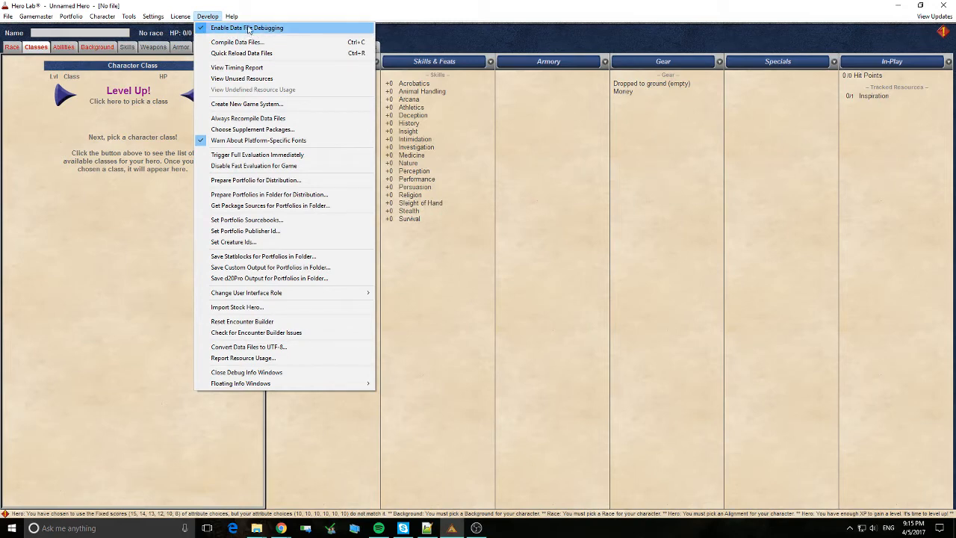
Check the debug options and unique IDs offered for the History, Money, Survival and Intimidation entries.
click(432, 318)
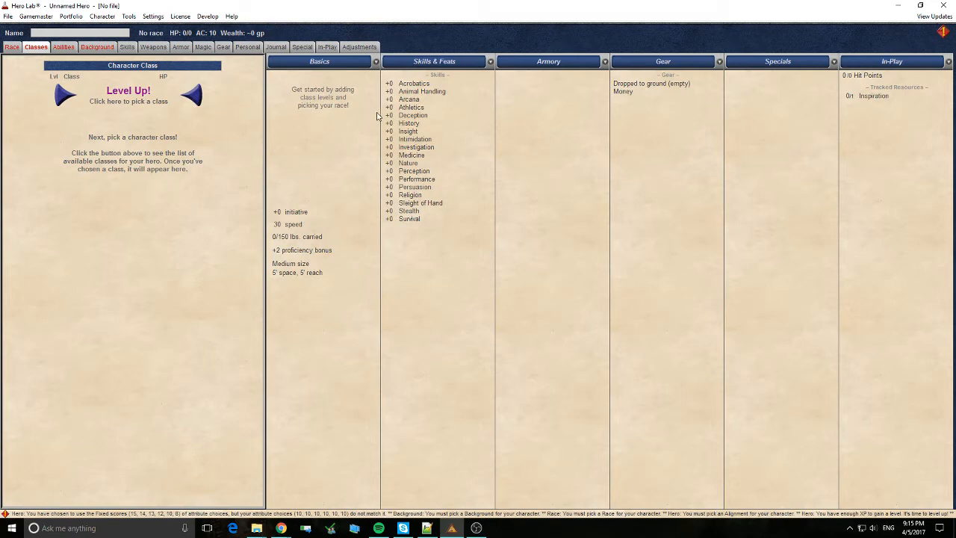
right_click(404, 127)
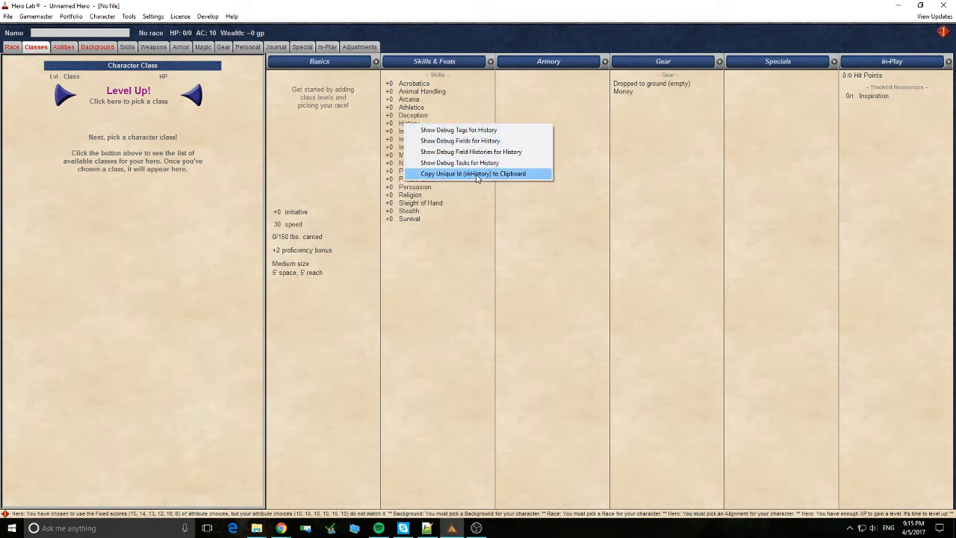
right_click(629, 91)
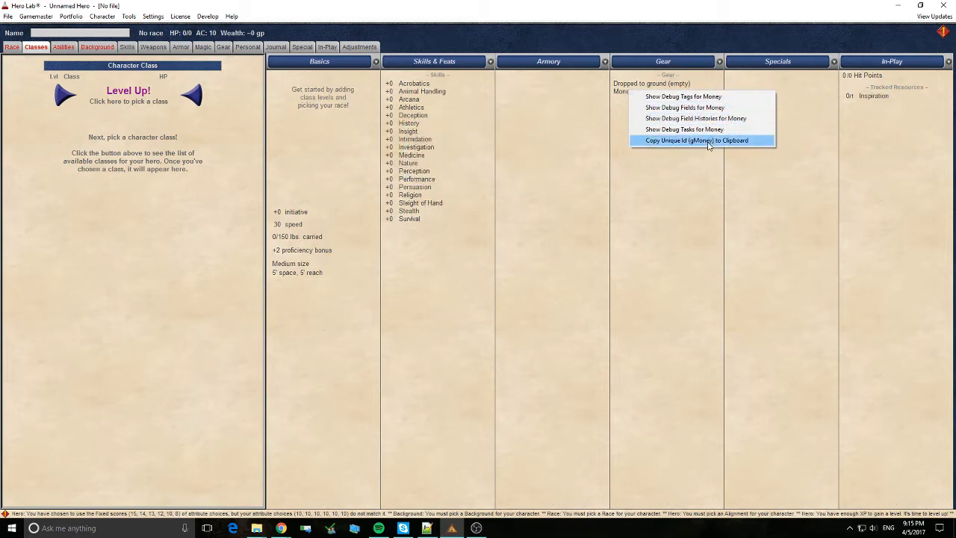
click(564, 192)
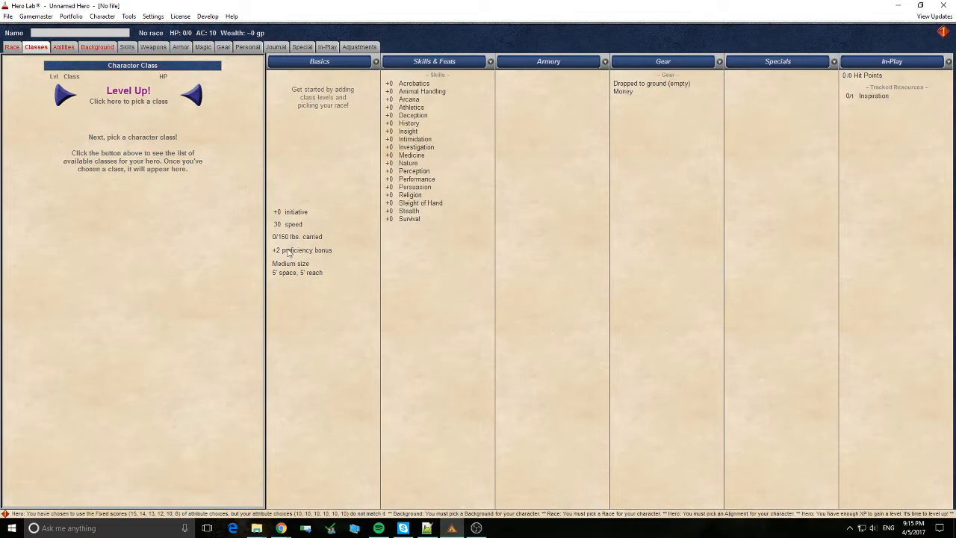
right_click(411, 218)
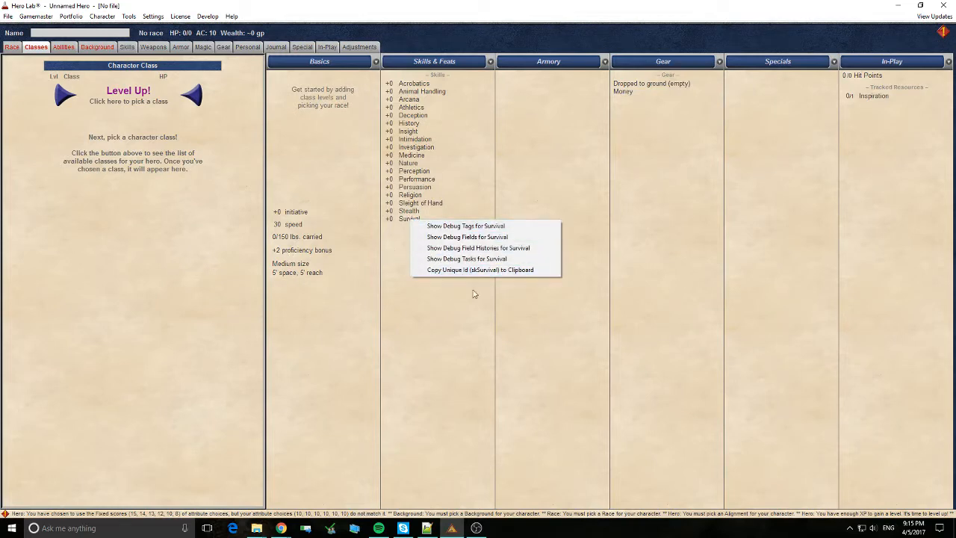
click(457, 343)
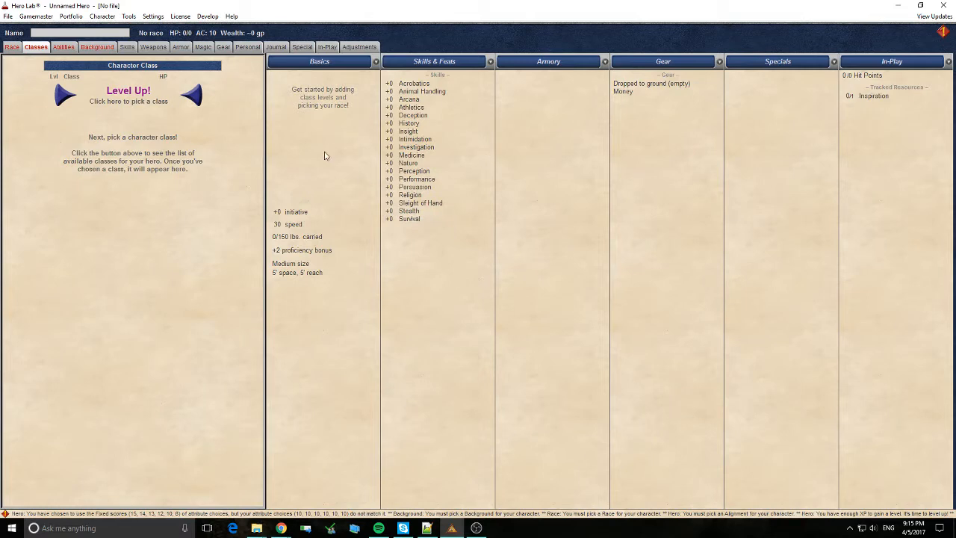
right_click(411, 141)
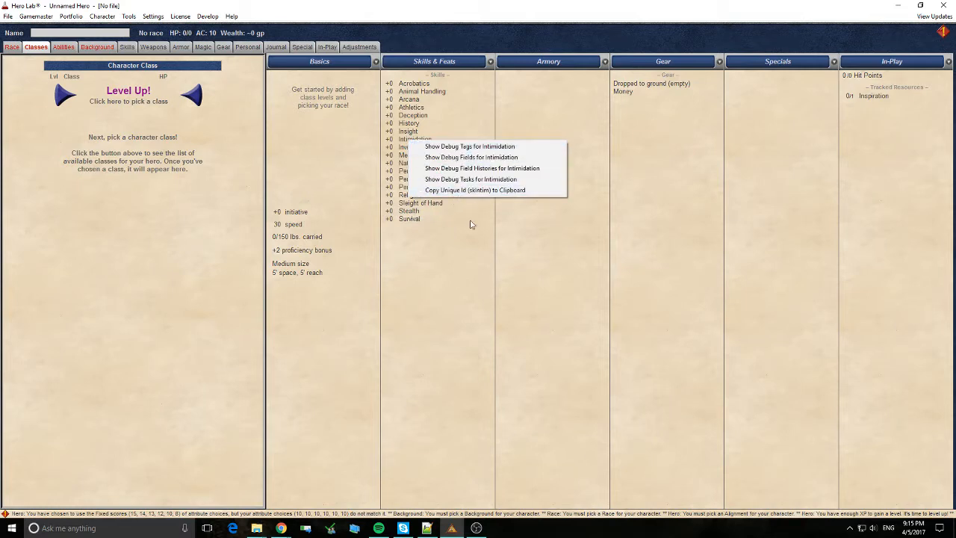
click(431, 258)
click(183, 17)
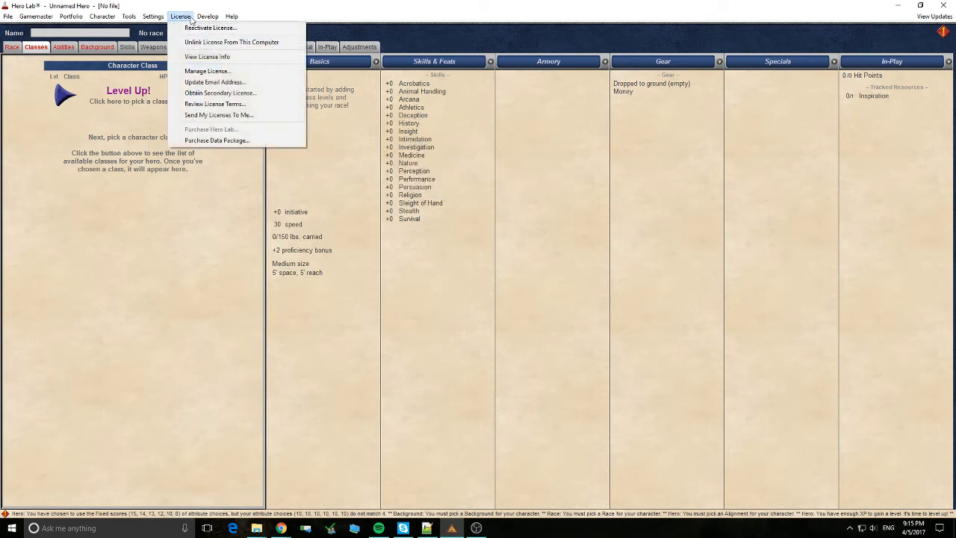
mouse_move(207, 16)
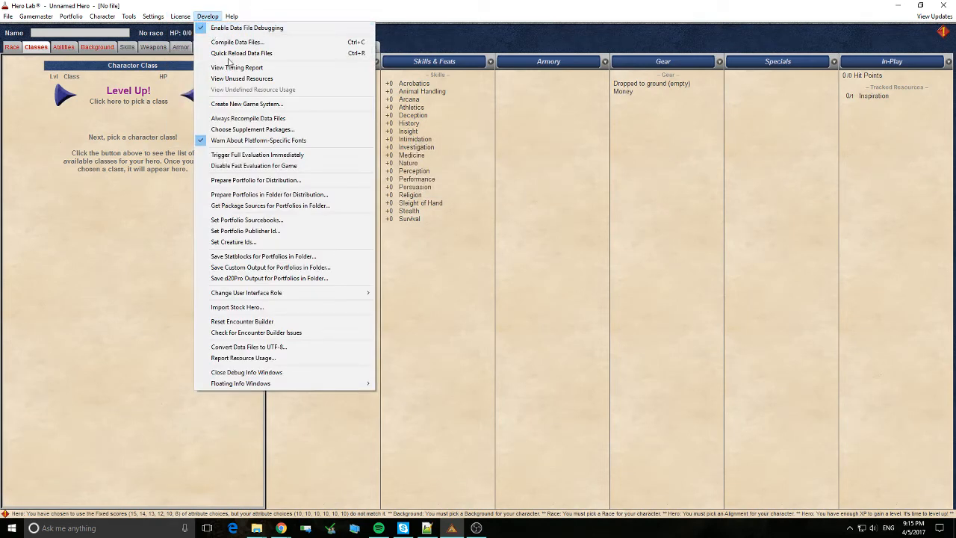
click(431, 255)
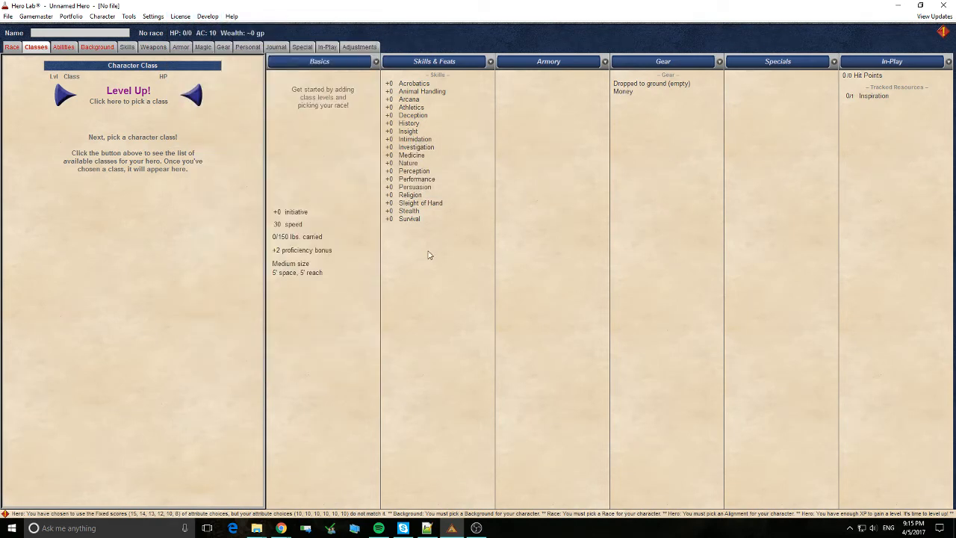
Show the data editor and bring up the dialog for opening an existing data file.
click(131, 18)
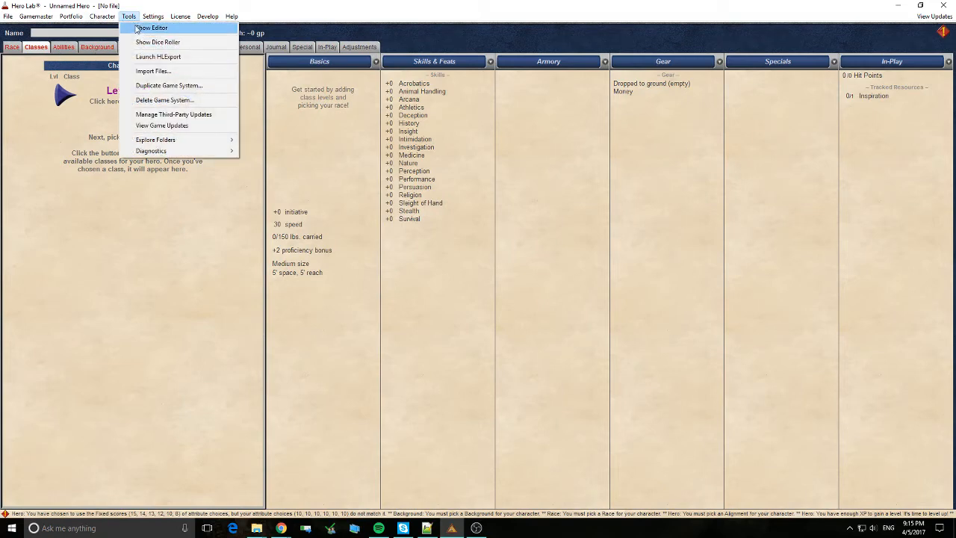
click(149, 28)
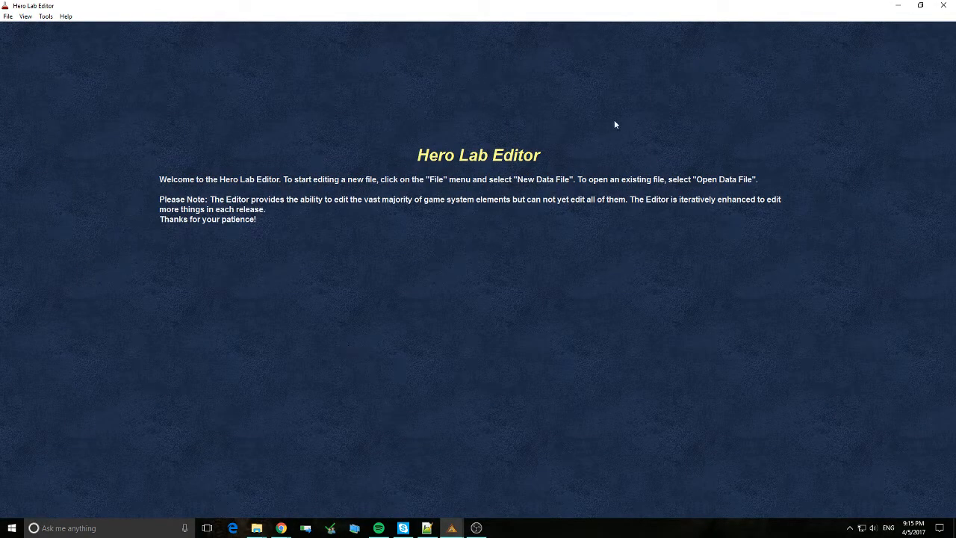
click(8, 17)
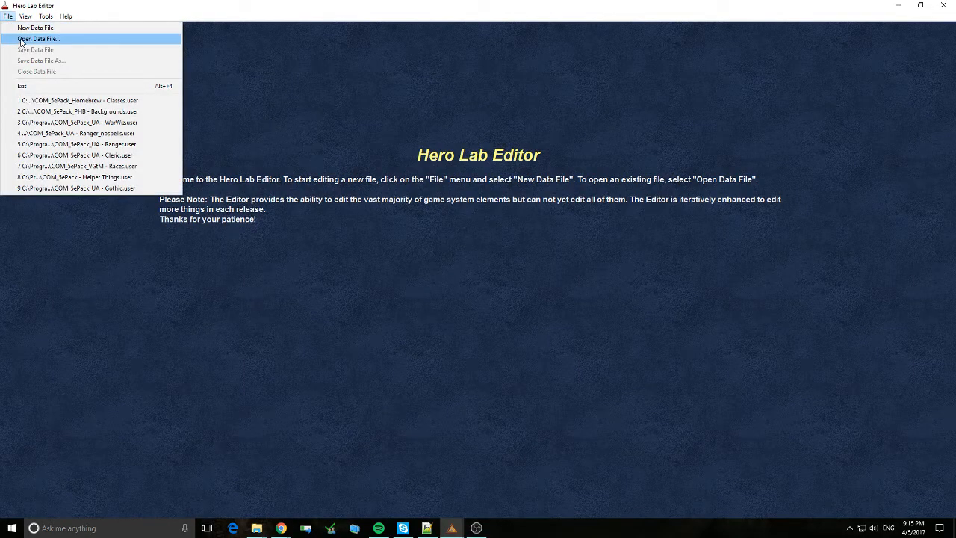
click(21, 42)
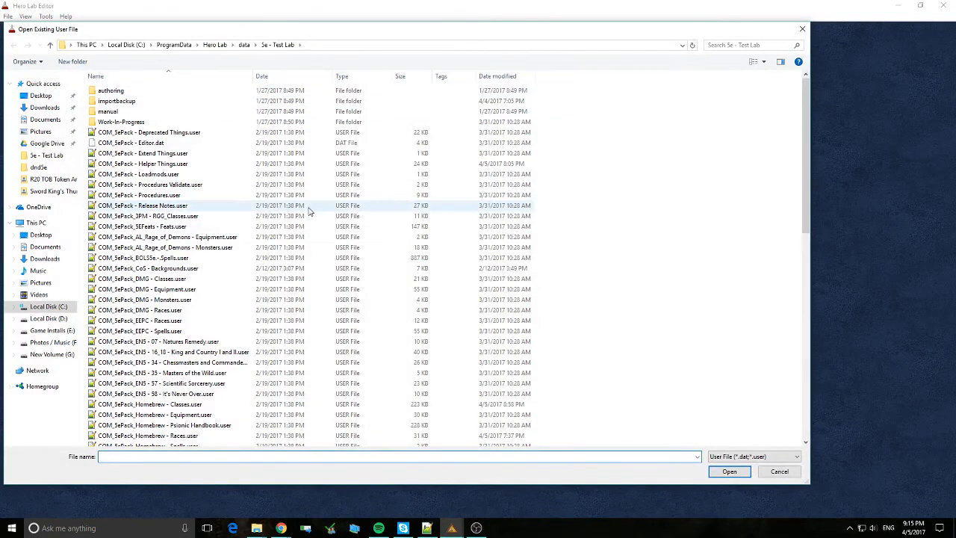
Open the data file COM_5ePack_PHB - Spells.user from the 5e - Test Lab folder.
scroll(142, 261, down, 5)
scroll(154, 260, up, 5)
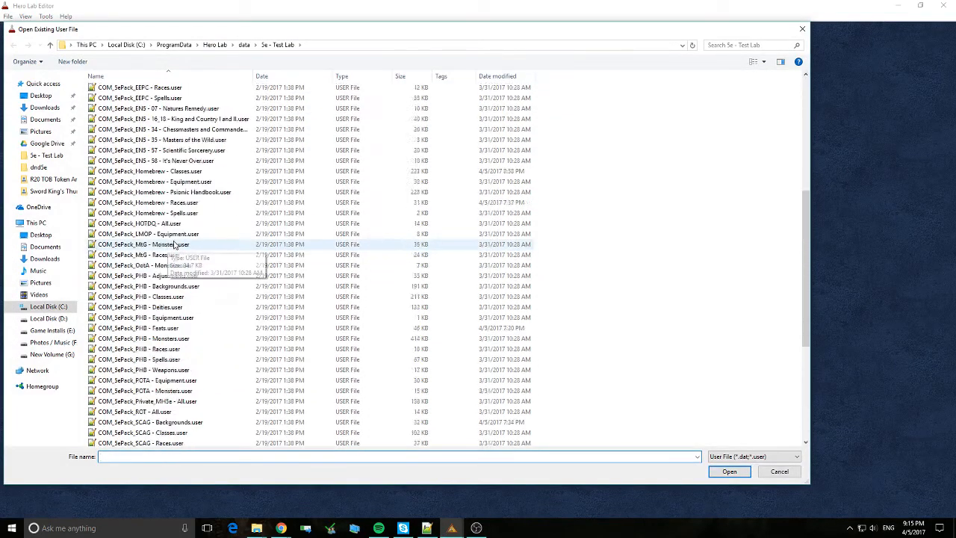
scroll(178, 248, down, 5)
scroll(180, 246, up, 5)
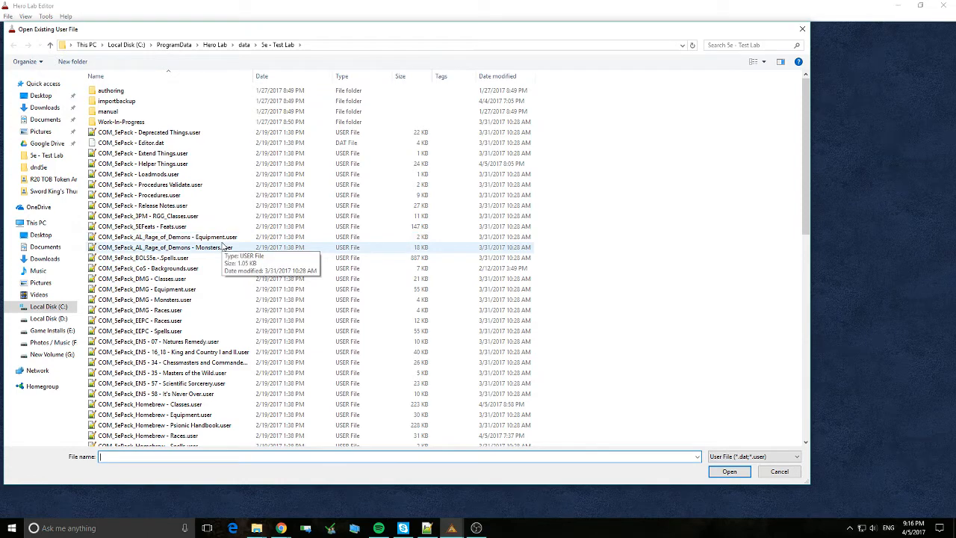
scroll(246, 254, down, 9)
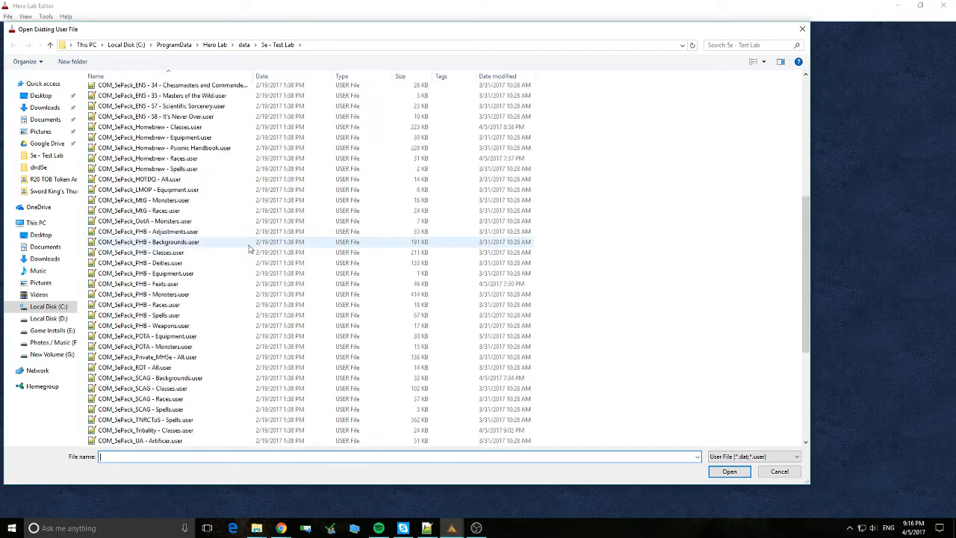
scroll(246, 257, up, 9)
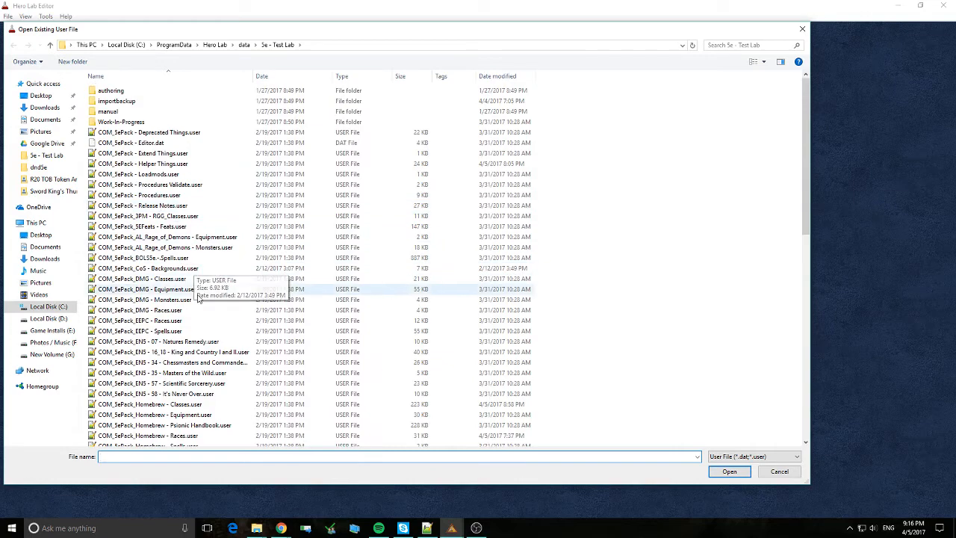
scroll(195, 212, down, 4)
scroll(197, 214, down, 6)
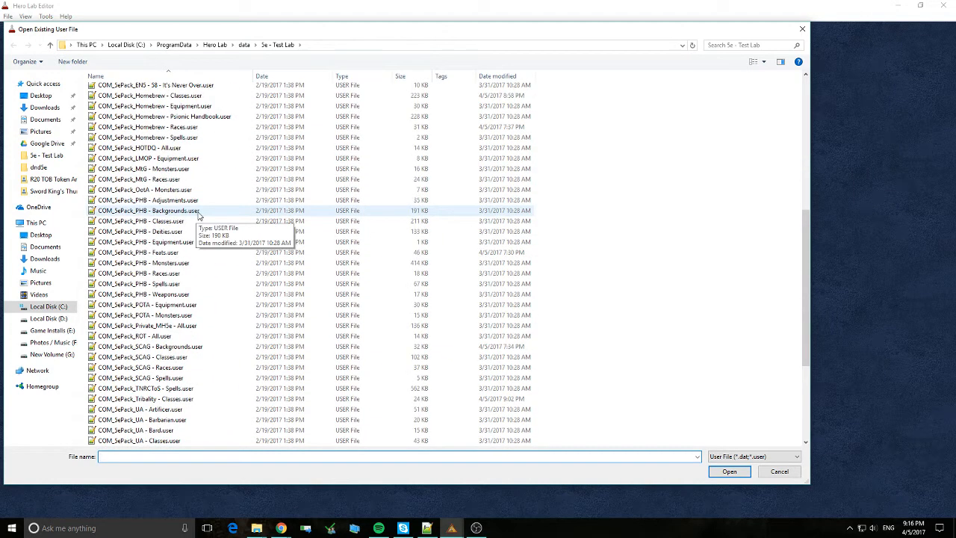
scroll(348, 210, down, 3)
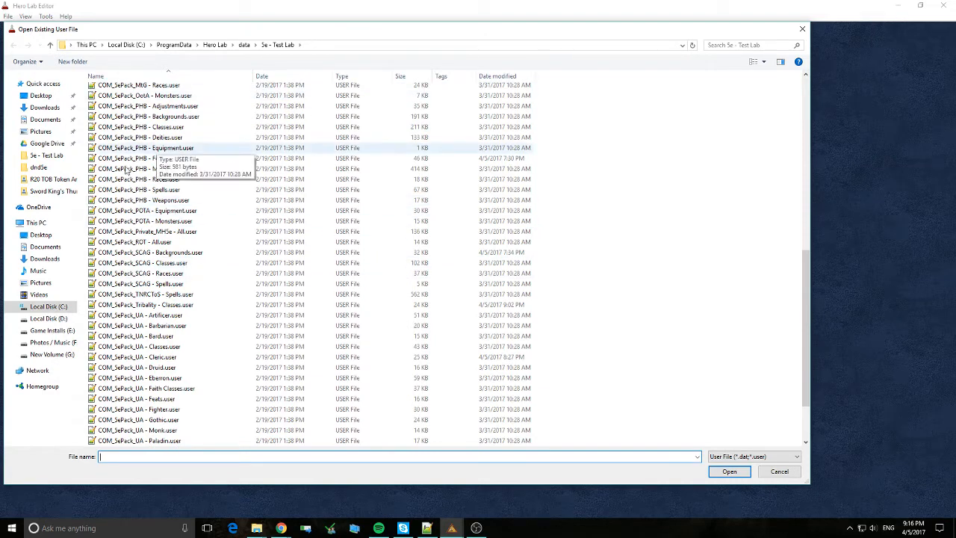
click(149, 194)
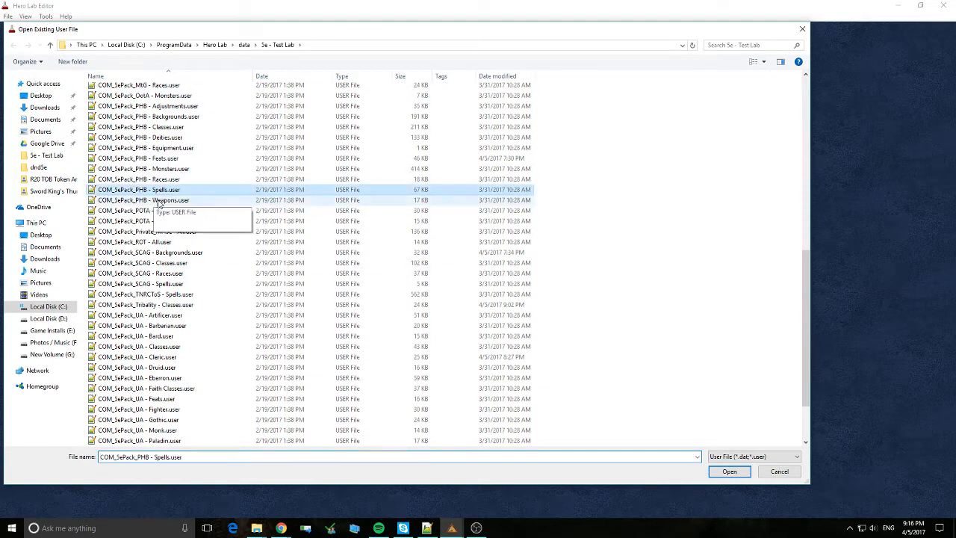
double_click(180, 193)
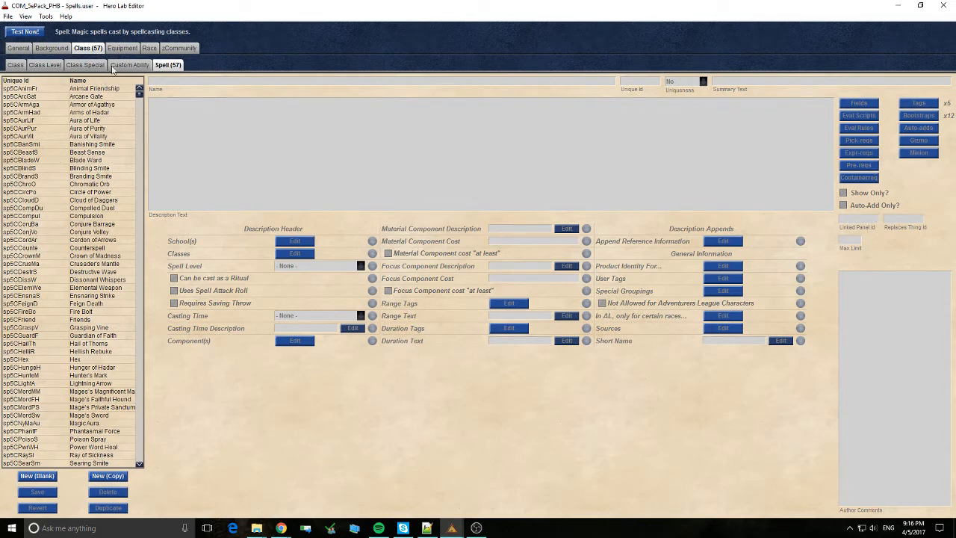
Look through the General, Background, Class, Equipment, Race and zCommunity categories of the data file.
click(18, 48)
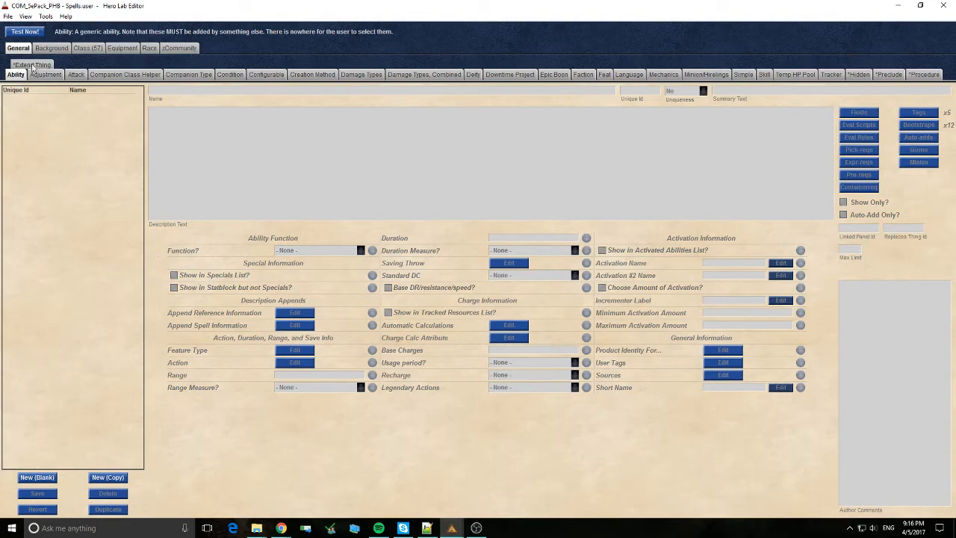
click(48, 50)
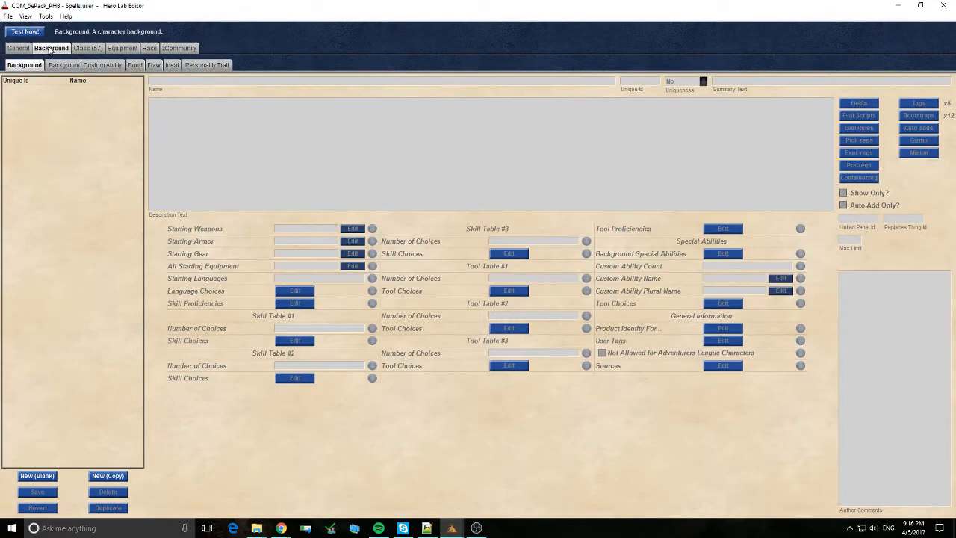
click(96, 49)
click(133, 49)
click(150, 50)
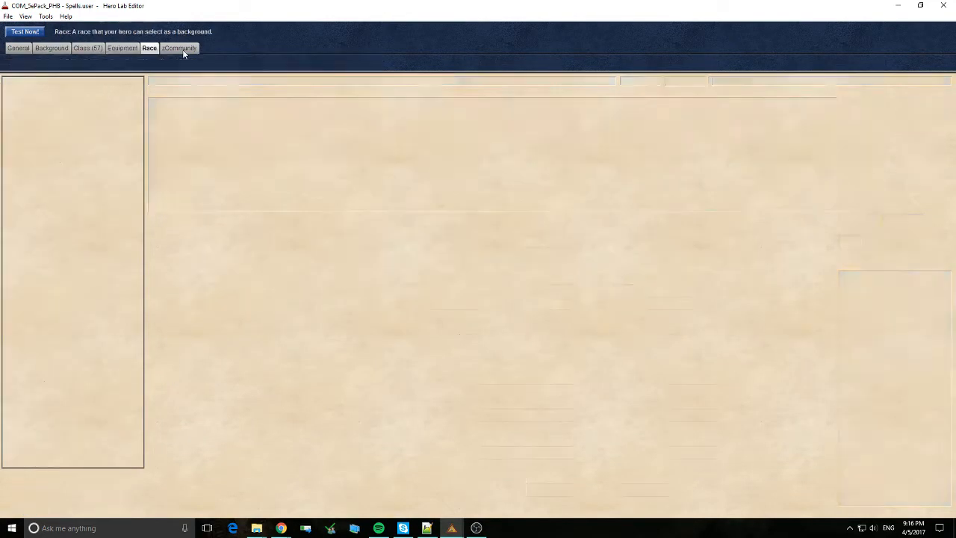
click(182, 50)
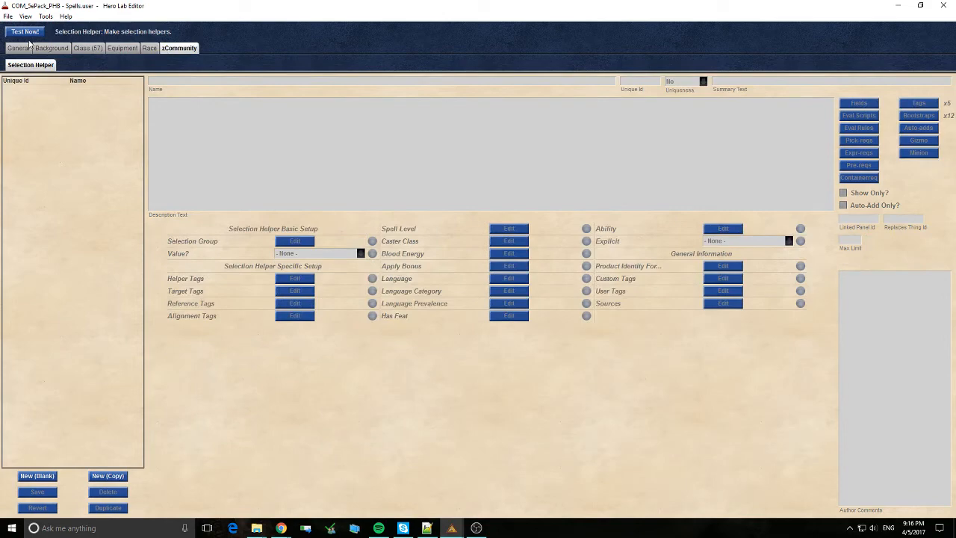
Return to the Class category's spell list and display the Aura of Vitality spell.
click(92, 48)
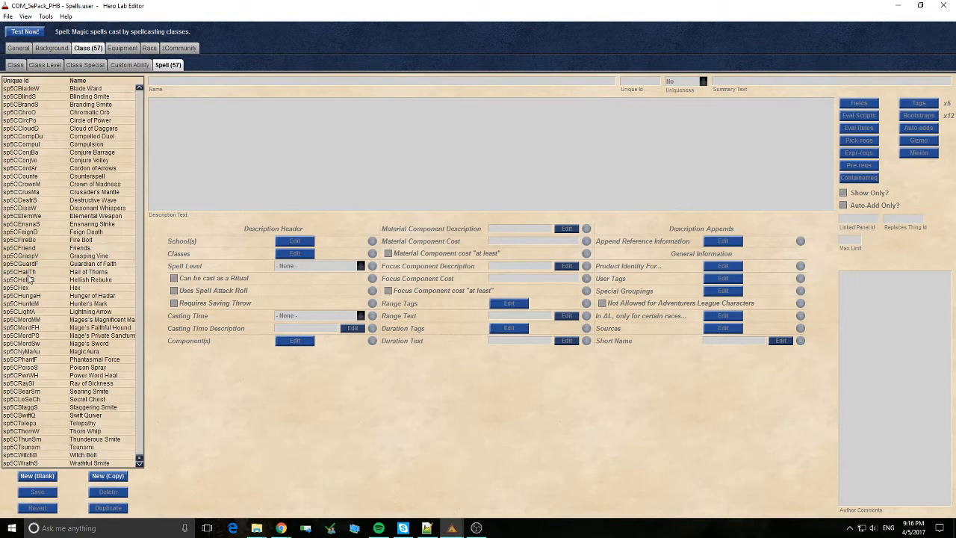
scroll(91, 194, down, 3)
scroll(92, 195, up, 3)
click(96, 137)
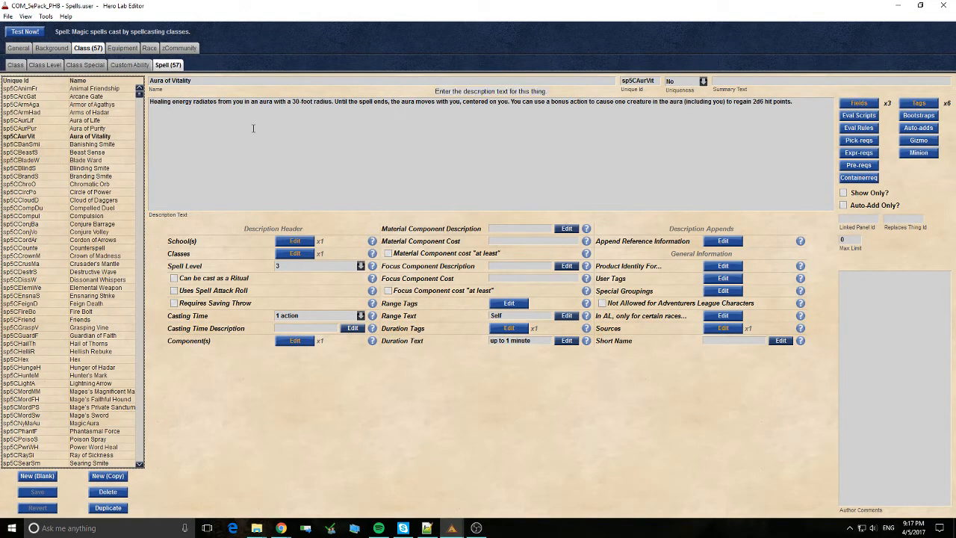
Browse the spell list and view the Blade Ward, Dissonant Whispers and Compulsion entries.
scroll(81, 195, down, 3)
scroll(82, 195, up, 3)
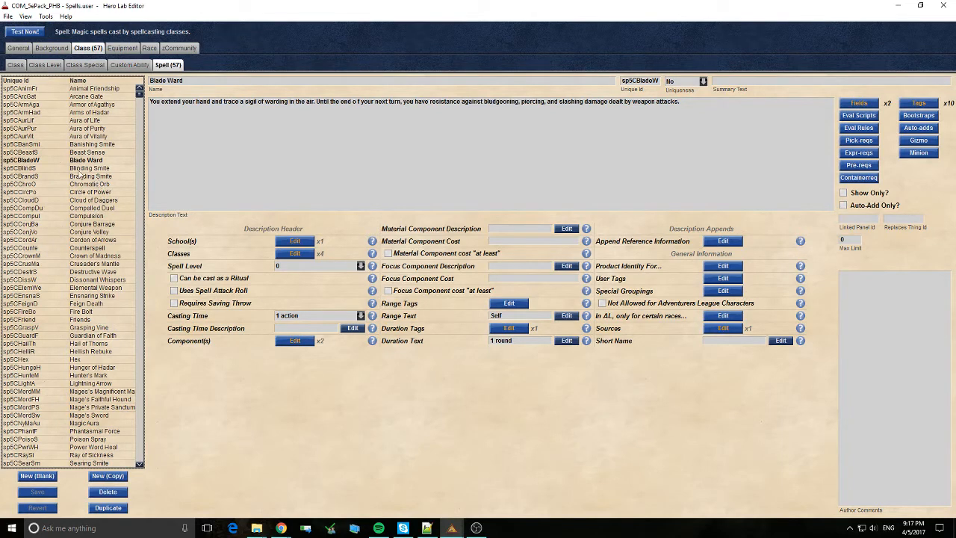
scroll(94, 175, down, 3)
scroll(96, 174, up, 3)
click(93, 282)
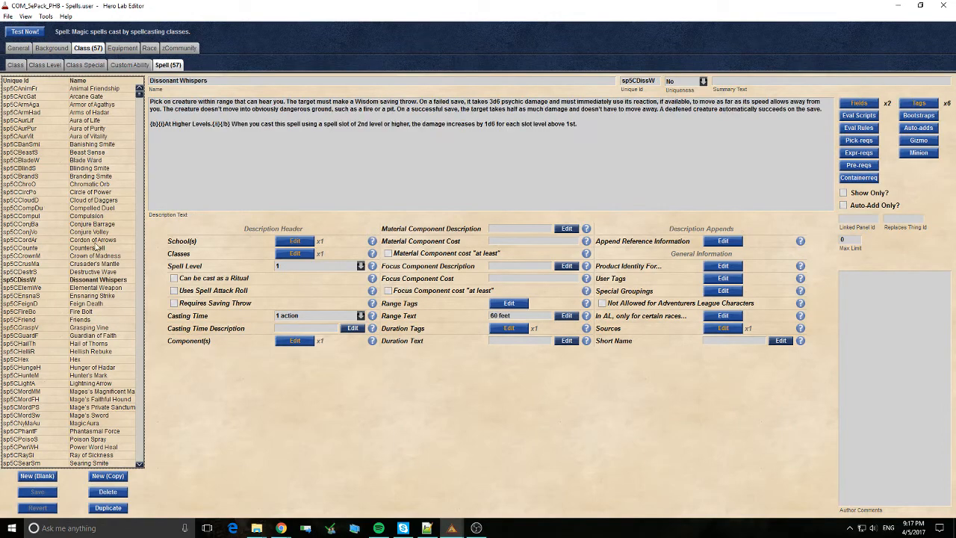
click(95, 216)
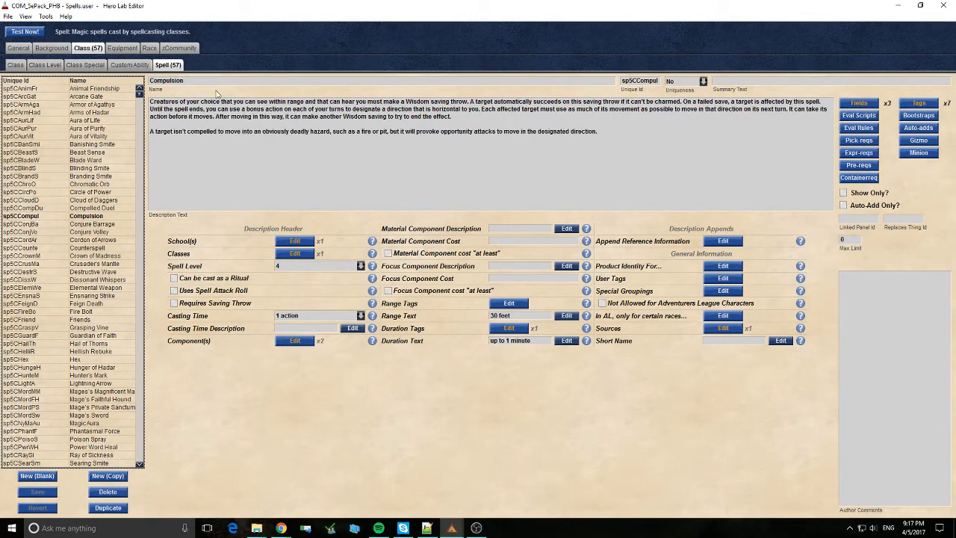
Examine the Compulsion spell's name, unique ID, description, uniqueness and summary text fields.
drag(197, 82, 117, 81)
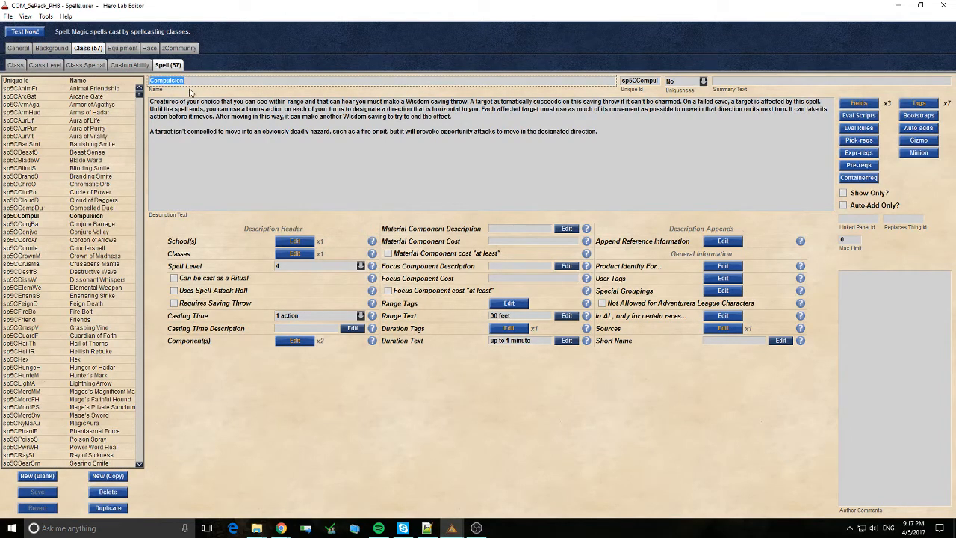
drag(622, 81, 698, 81)
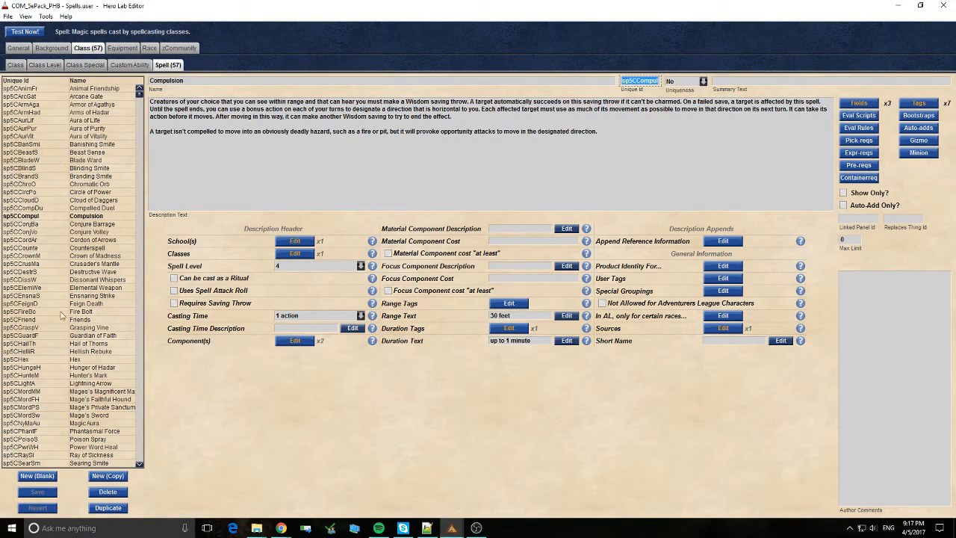
click(646, 80)
drag(625, 80, 684, 81)
click(624, 151)
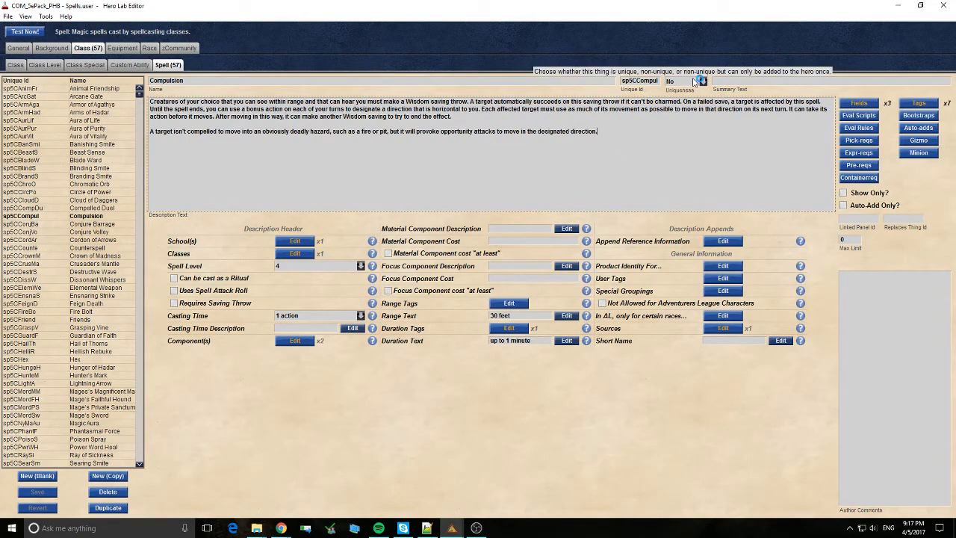
click(714, 81)
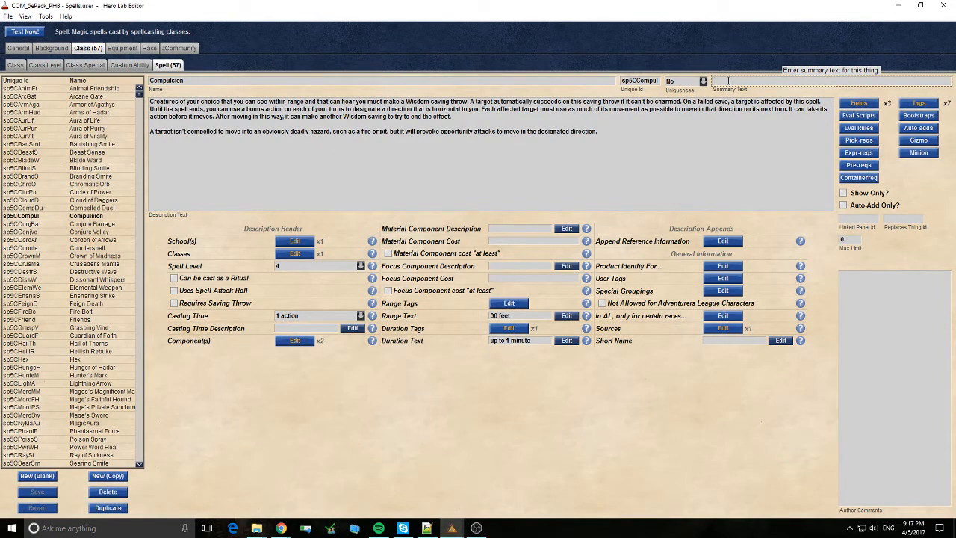
Examine the Compulsion spell's description text and the tag selections for its schools and classes.
click(607, 140)
key(ctrl+a)
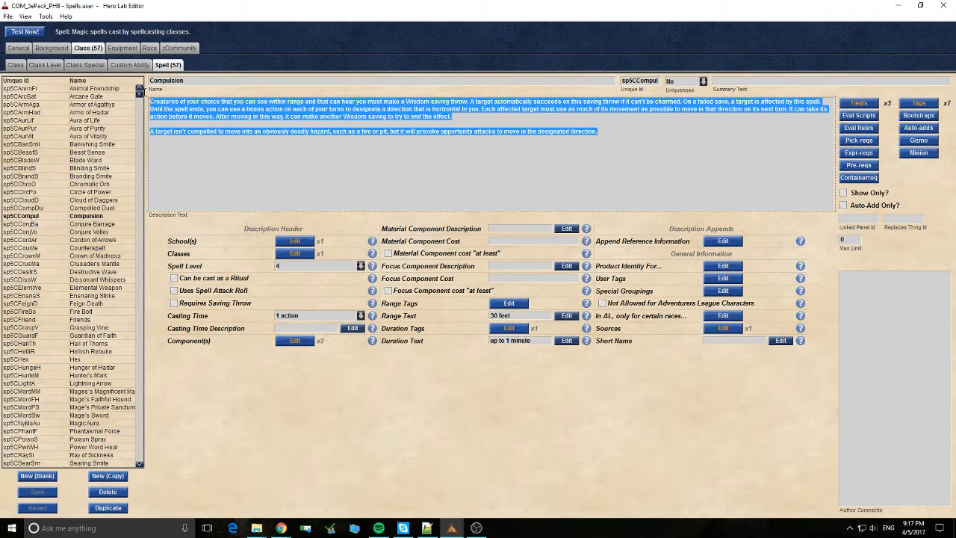
click(271, 157)
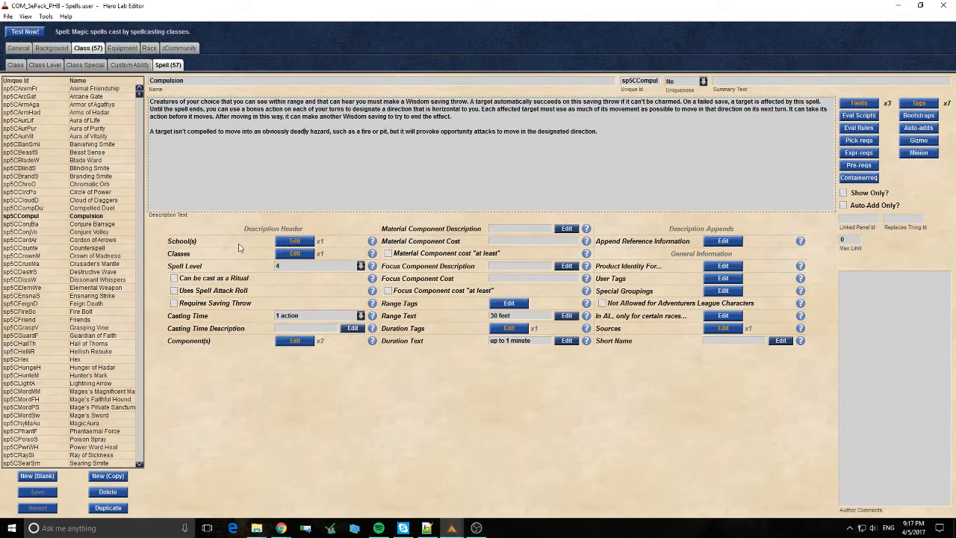
click(296, 242)
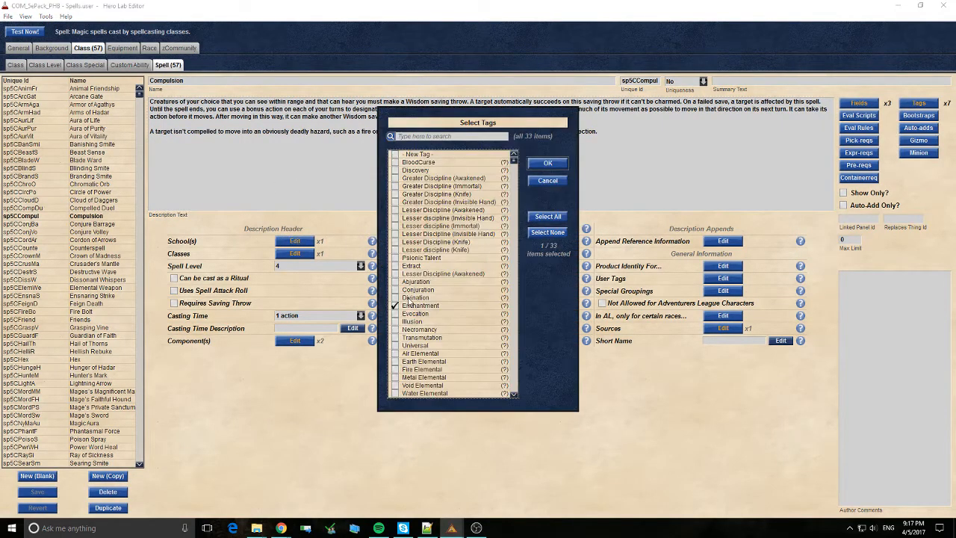
click(557, 181)
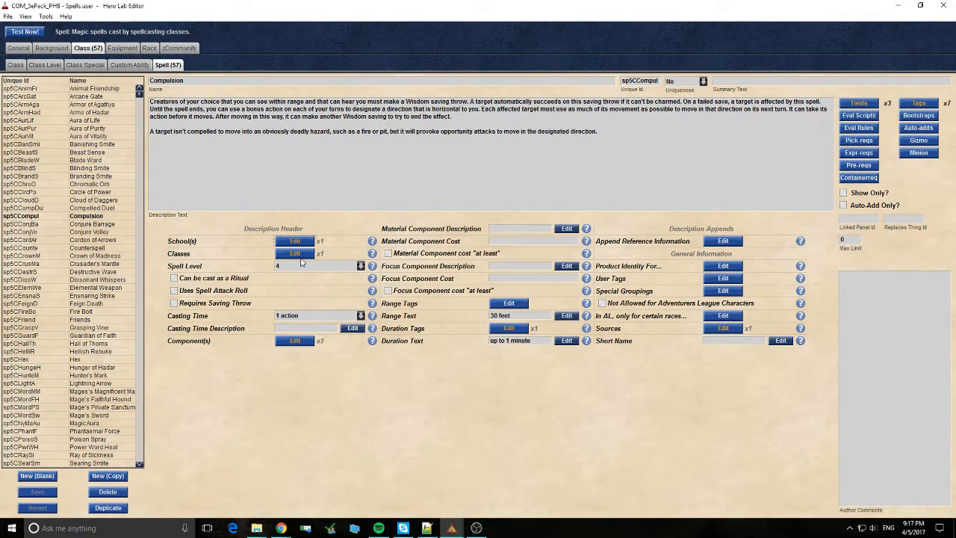
click(296, 254)
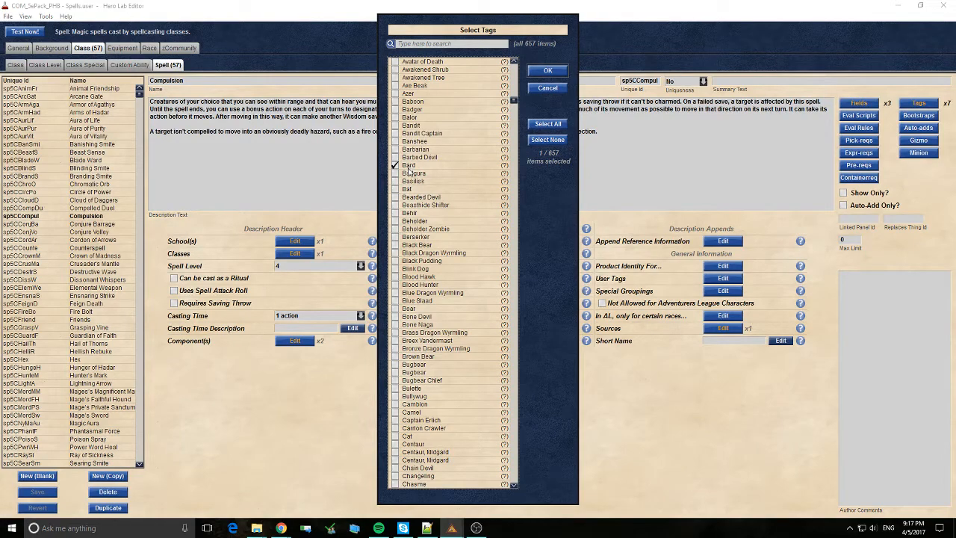
click(544, 89)
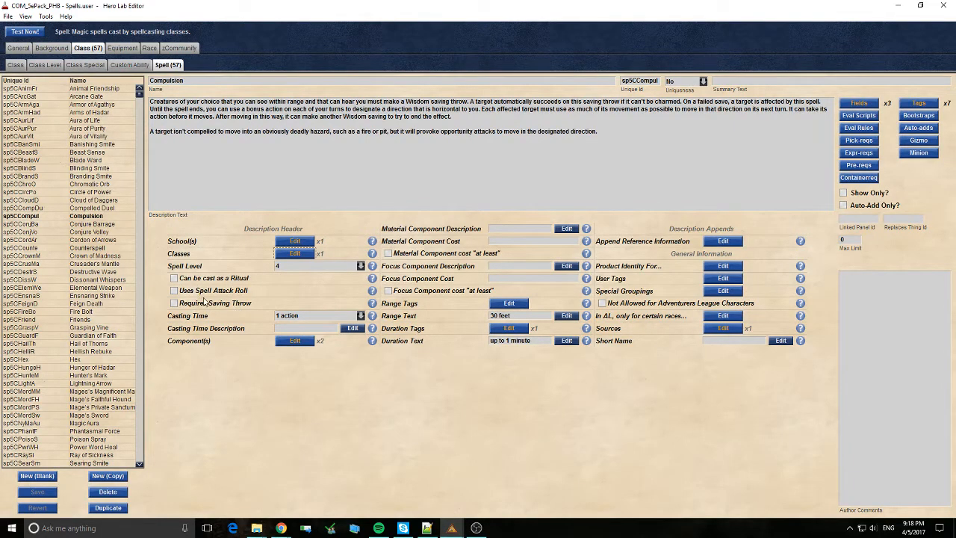
View the casting time choices and the component tags of the Compulsion spell.
click(306, 316)
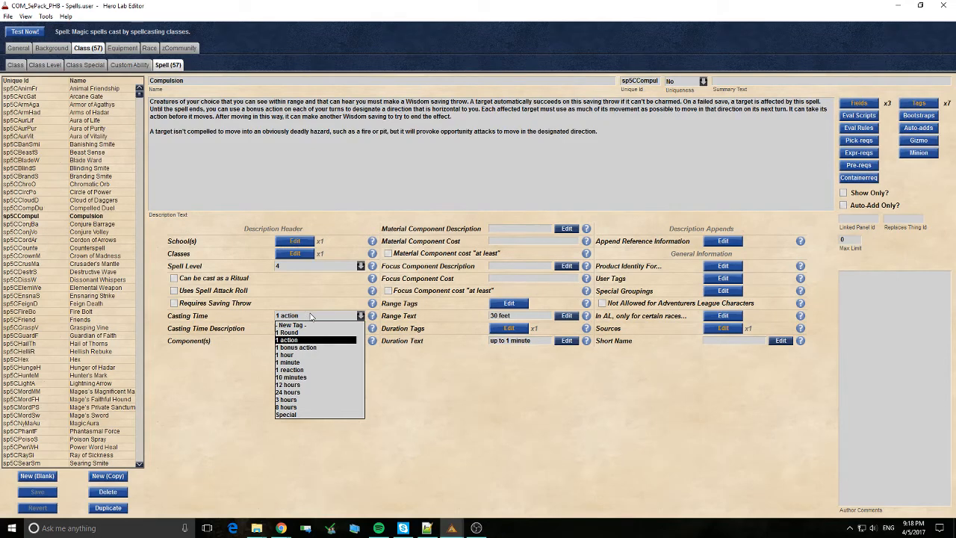
click(312, 317)
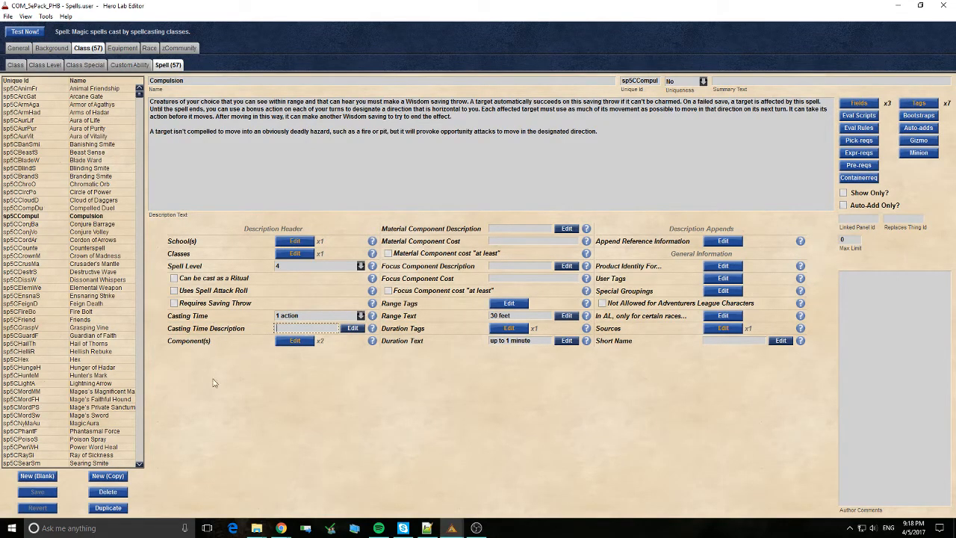
click(294, 341)
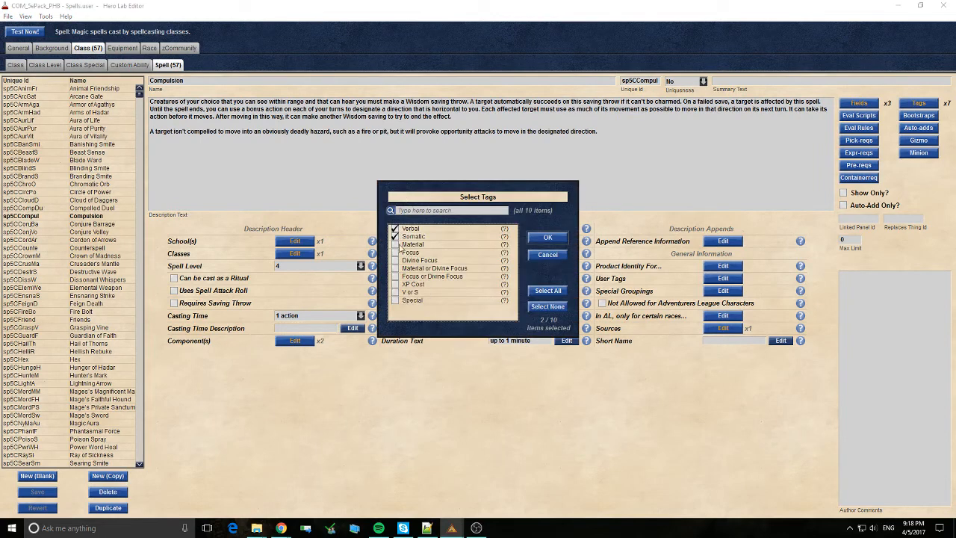
click(557, 256)
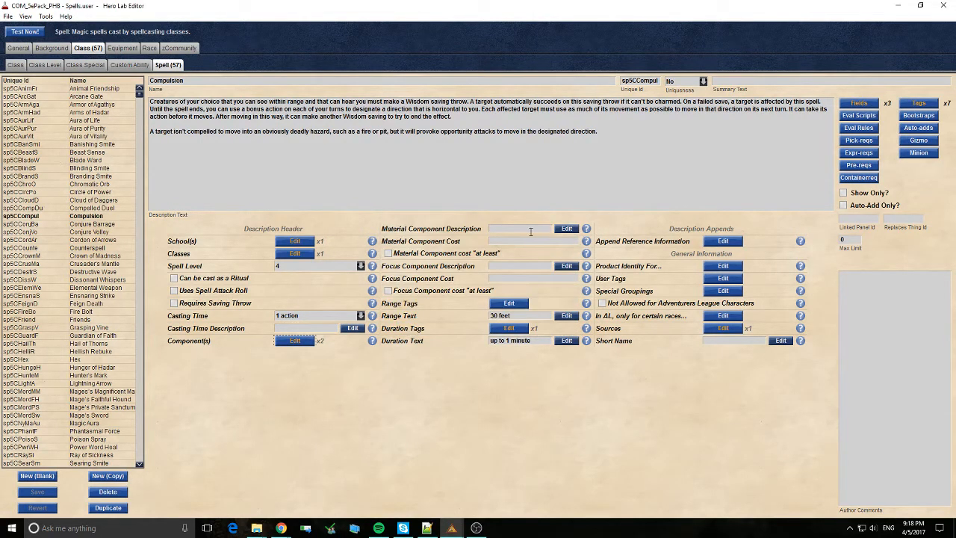
Examine the Compulsion spell's material component cost, plus its tags and text for range and duration.
click(497, 240)
click(511, 303)
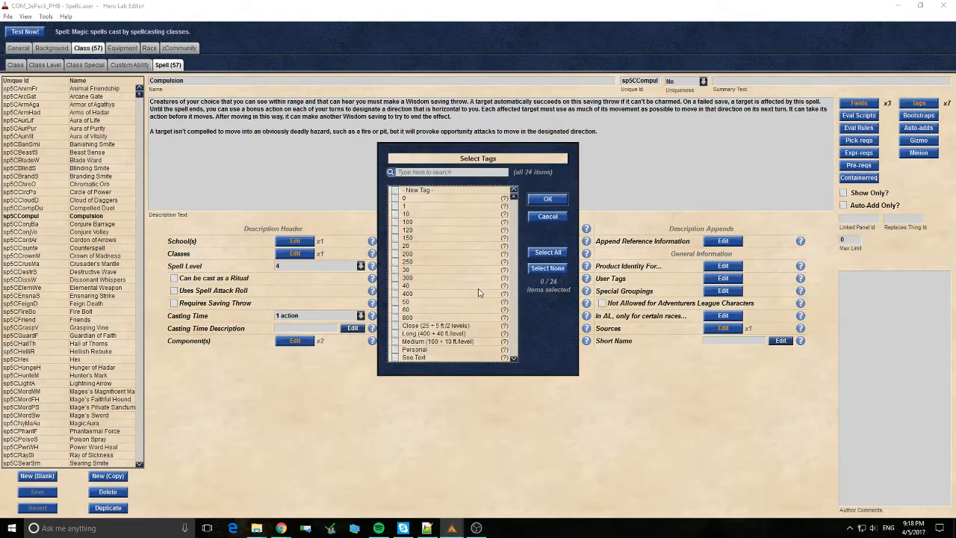
click(548, 216)
click(518, 315)
drag(519, 315, 482, 318)
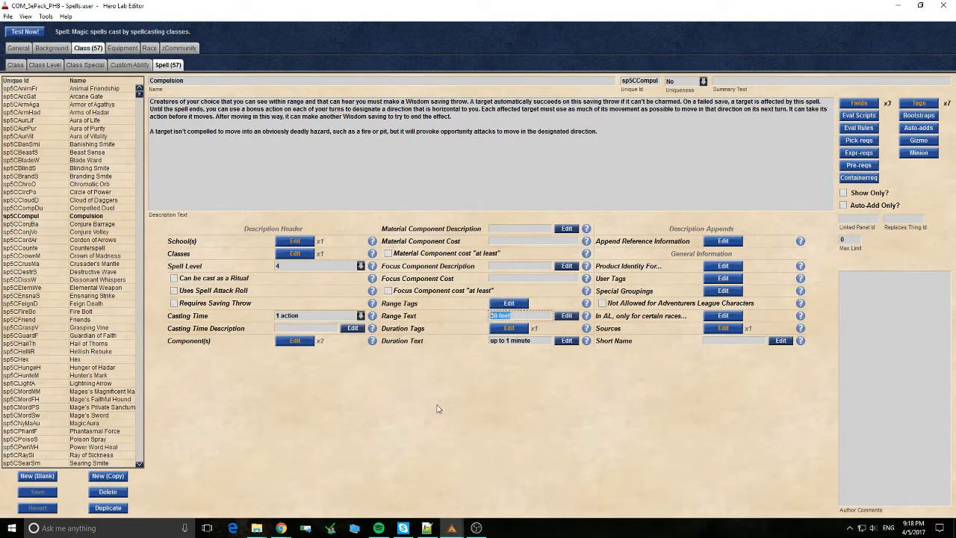
click(508, 328)
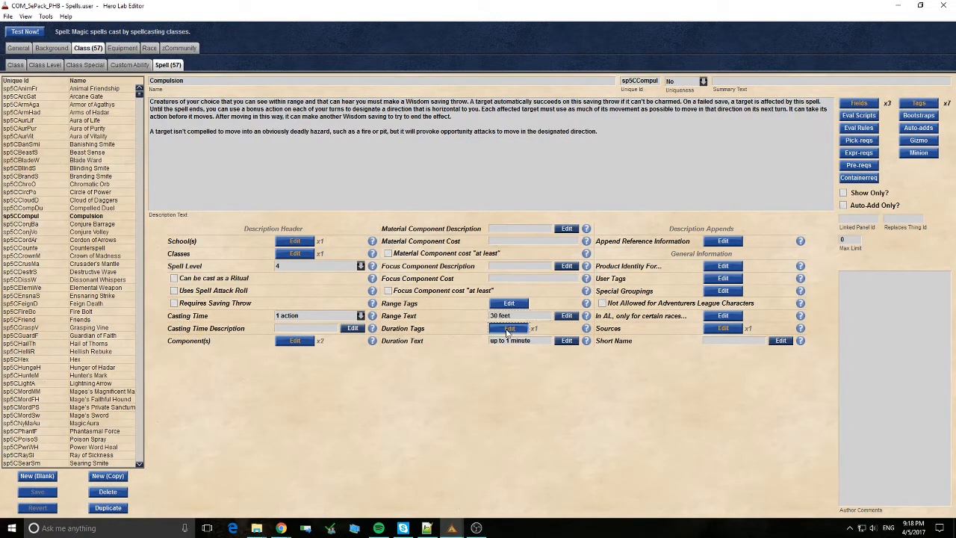
click(536, 263)
click(535, 340)
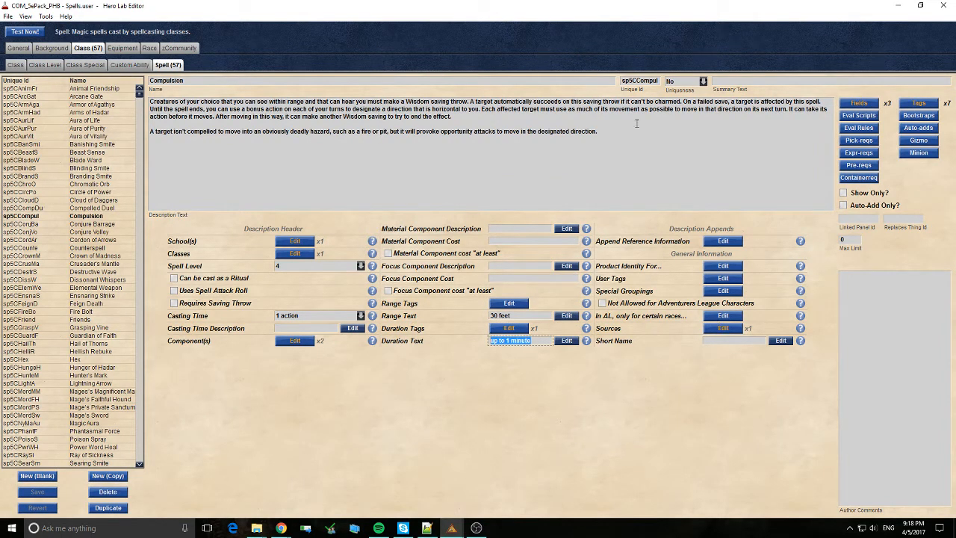
Look through the list of sources that can be assigned to the Compulsion spell, leaving the selection as it is.
click(720, 329)
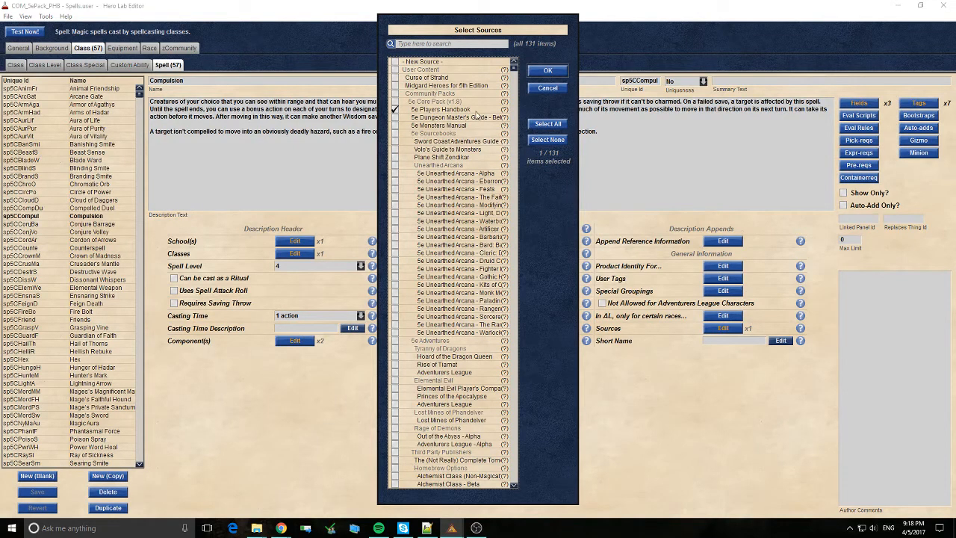
click(553, 89)
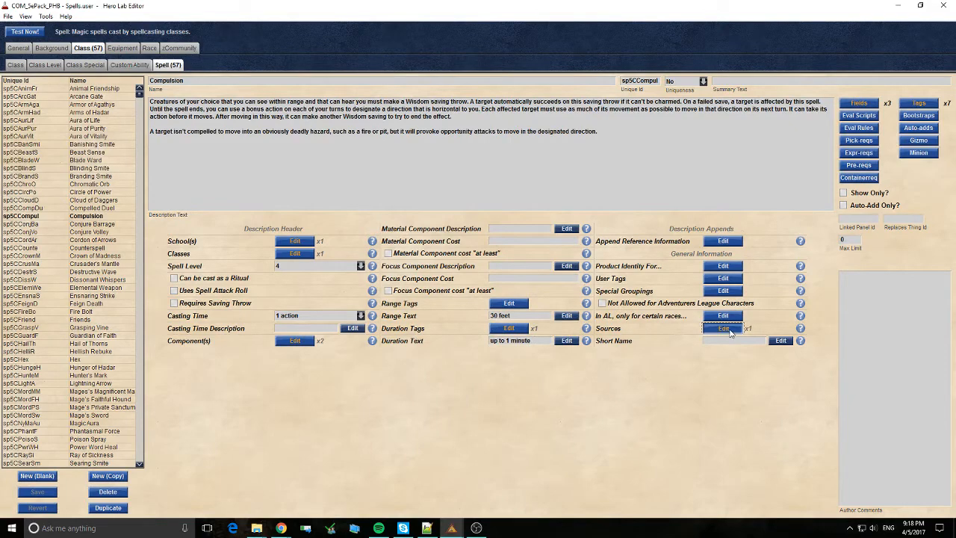
click(723, 333)
scroll(450, 203, down, 5)
scroll(448, 217, up, 5)
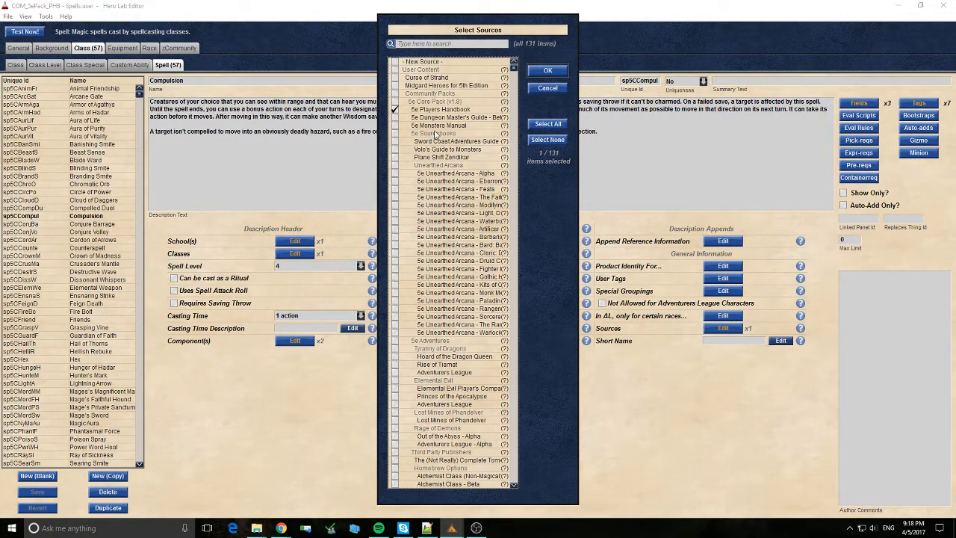
click(551, 89)
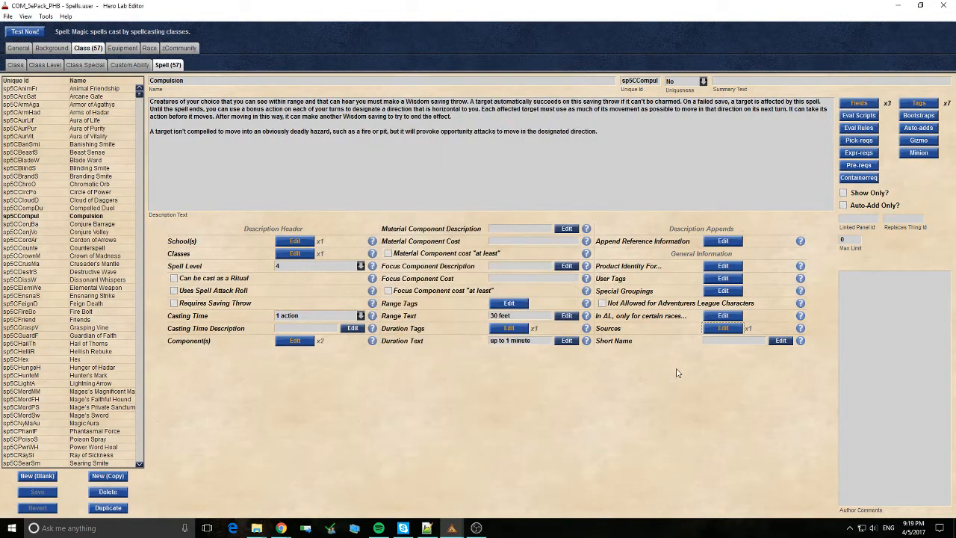
click(717, 329)
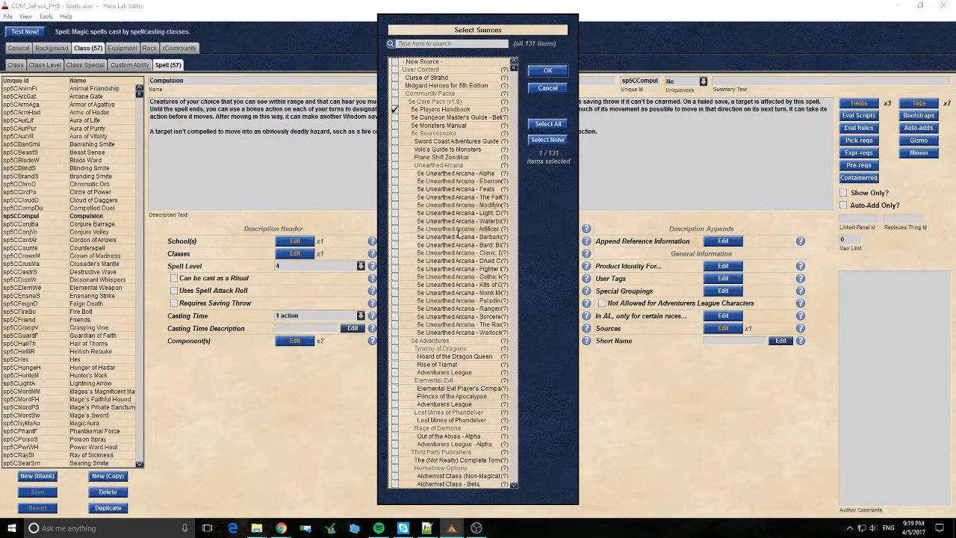
click(548, 89)
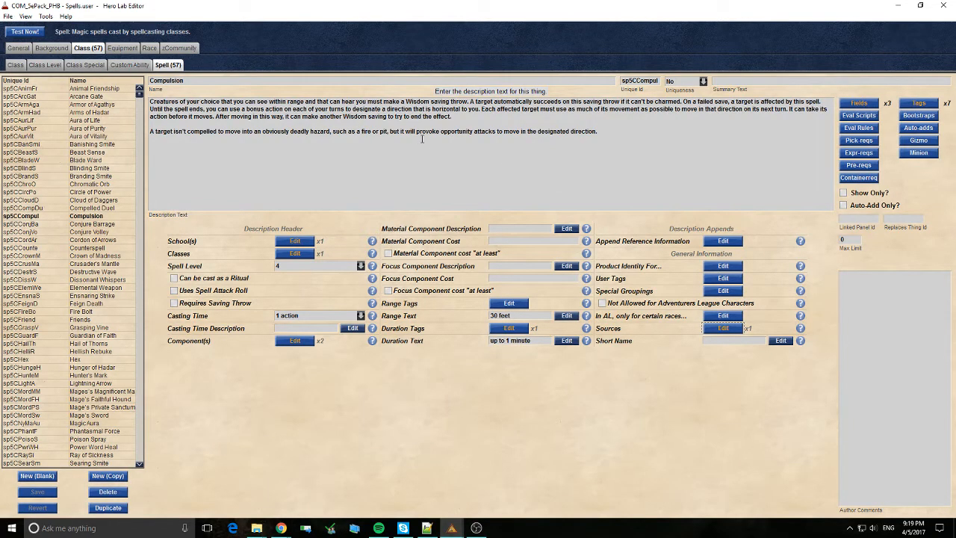
Browse the existing community pack user files in the 5e - Test Lab folder without opening one.
click(11, 16)
click(18, 39)
scroll(224, 196, down, 10)
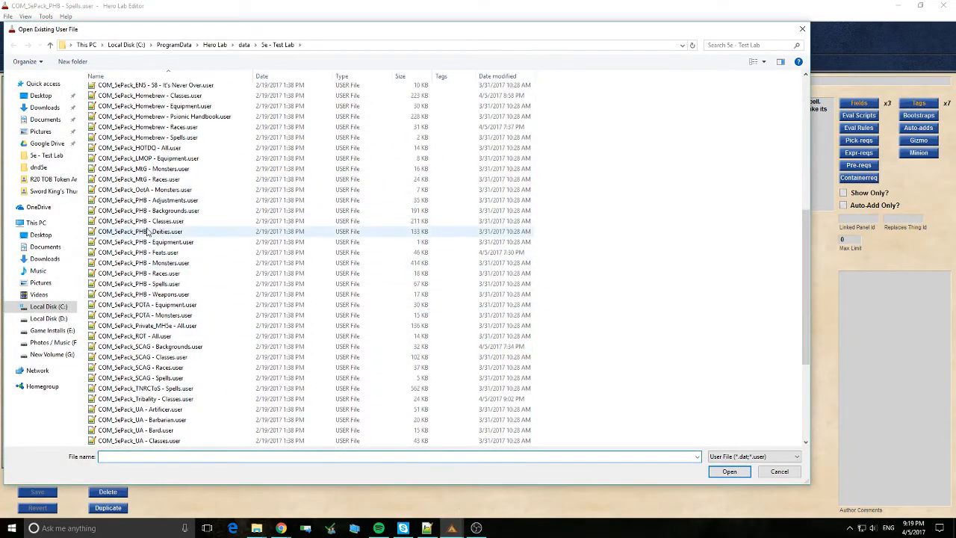
scroll(120, 215, up, 9)
scroll(129, 216, up, 1)
scroll(149, 240, down, 16)
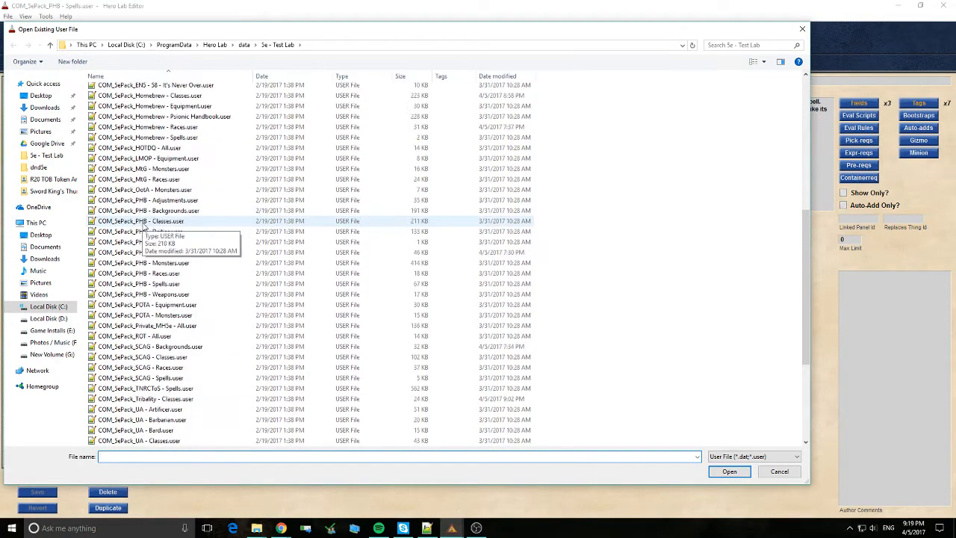
click(779, 471)
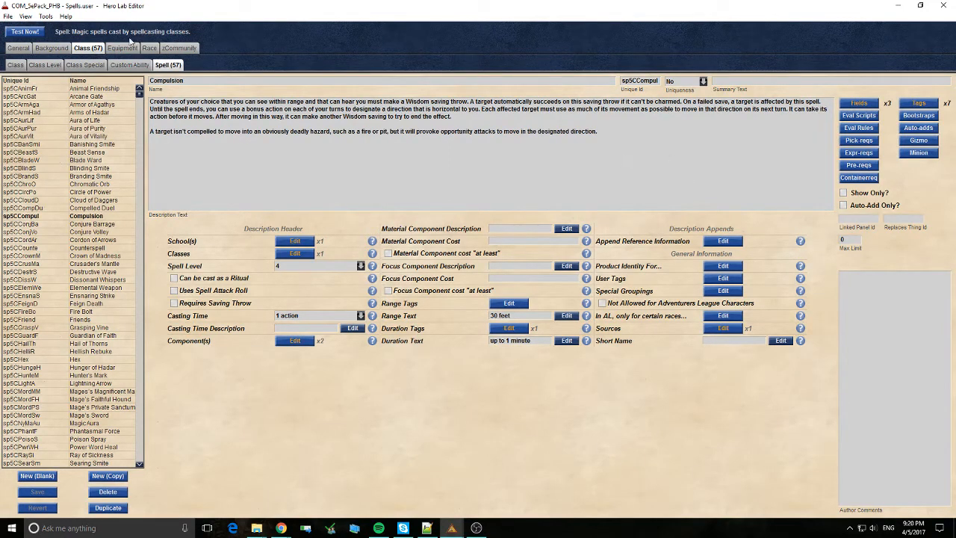
Create a new data file and save it in the 5e - Test Lab folder as "COM_5ePack_UA - Starter Spells.user".
click(8, 16)
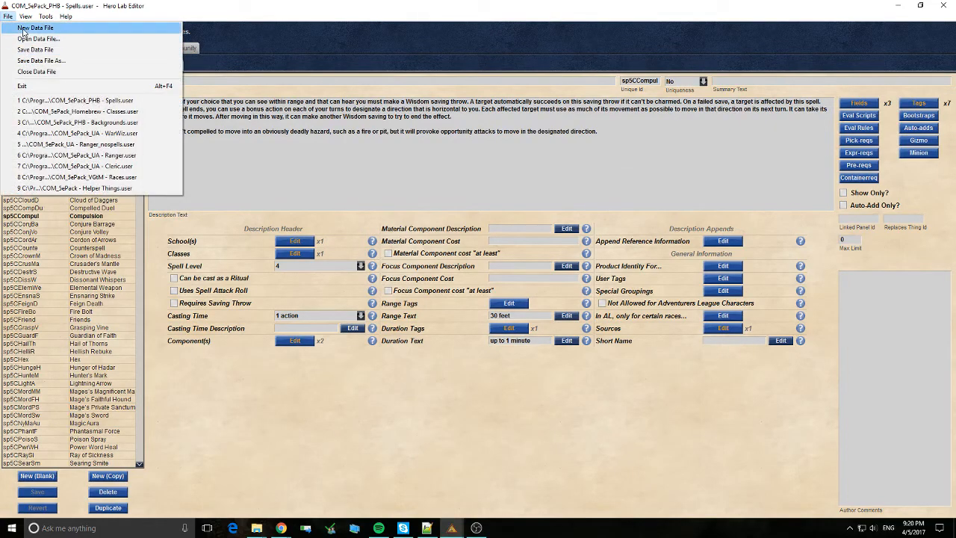
click(25, 28)
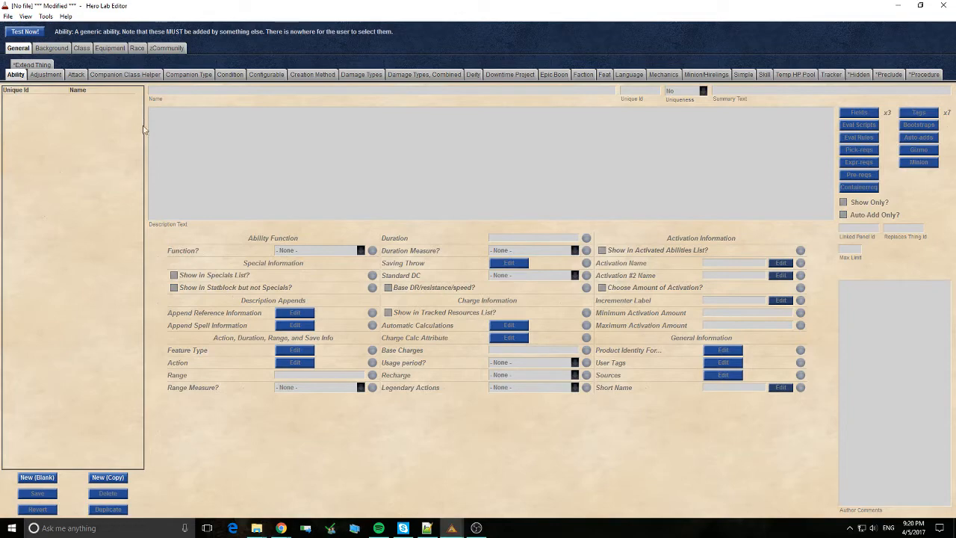
click(9, 17)
click(30, 62)
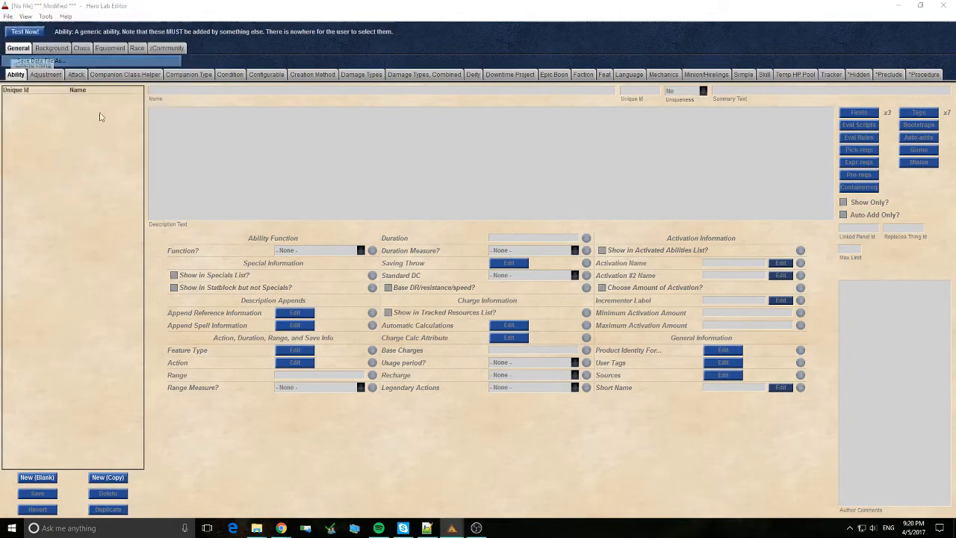
scroll(292, 179, down, 20)
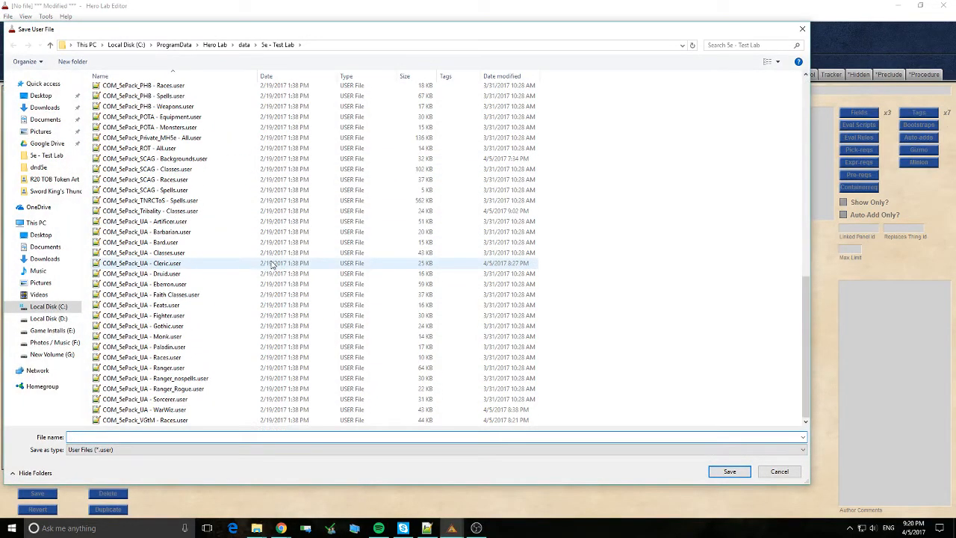
click(165, 347)
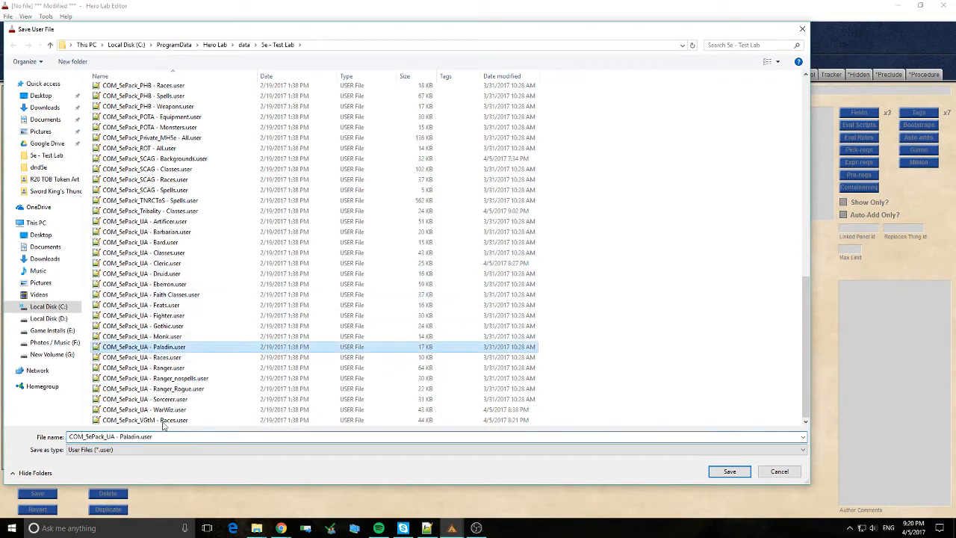
click(173, 437)
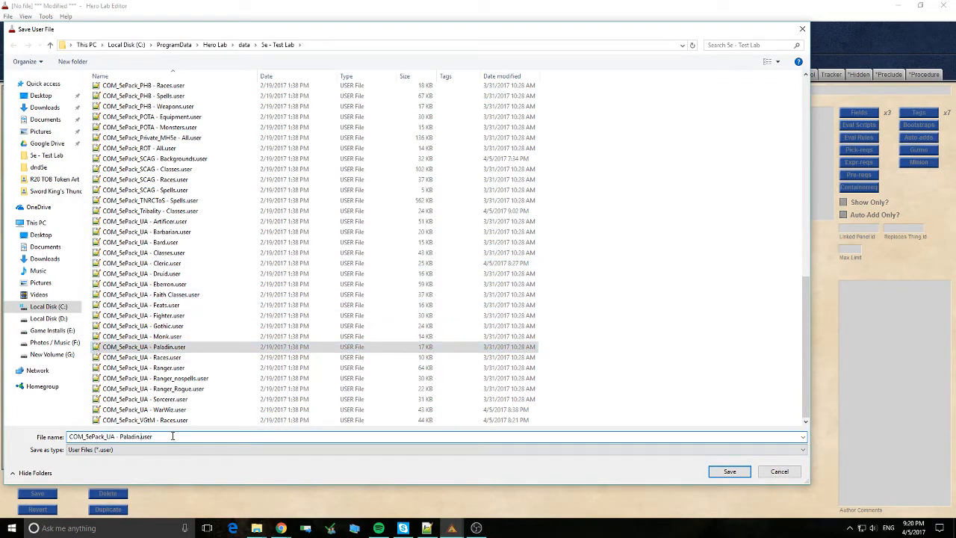
key(ctrl+shift+Left)
text(Starc)
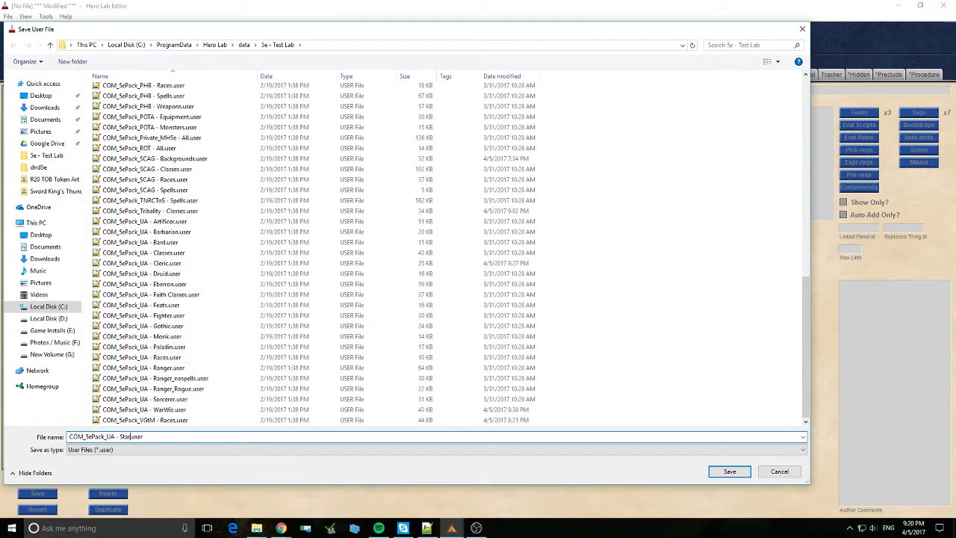
key(BackSpace)
key(BackSpace)
text(rter Spells)
key(Return)
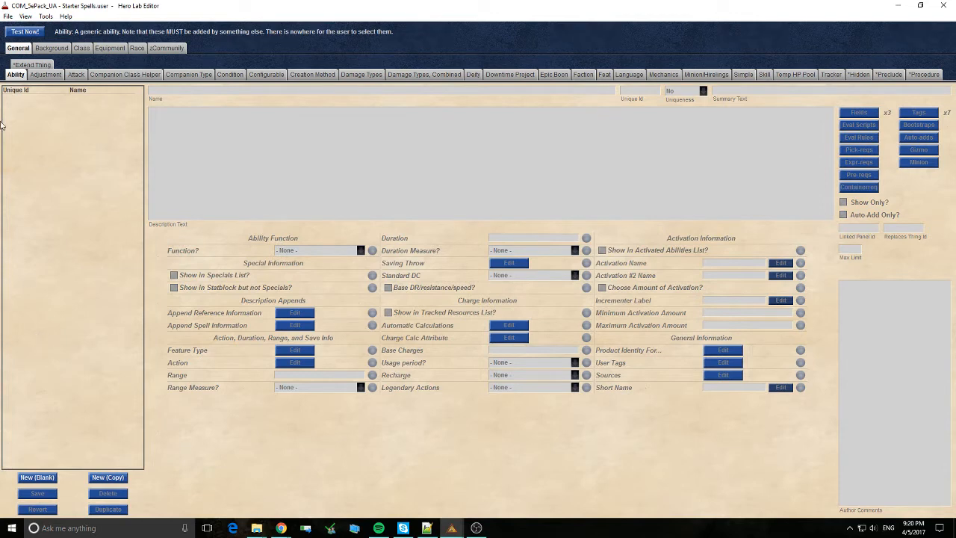
Examine the user identifier setting for the data file, cancelling it without entering a new identifier.
click(45, 17)
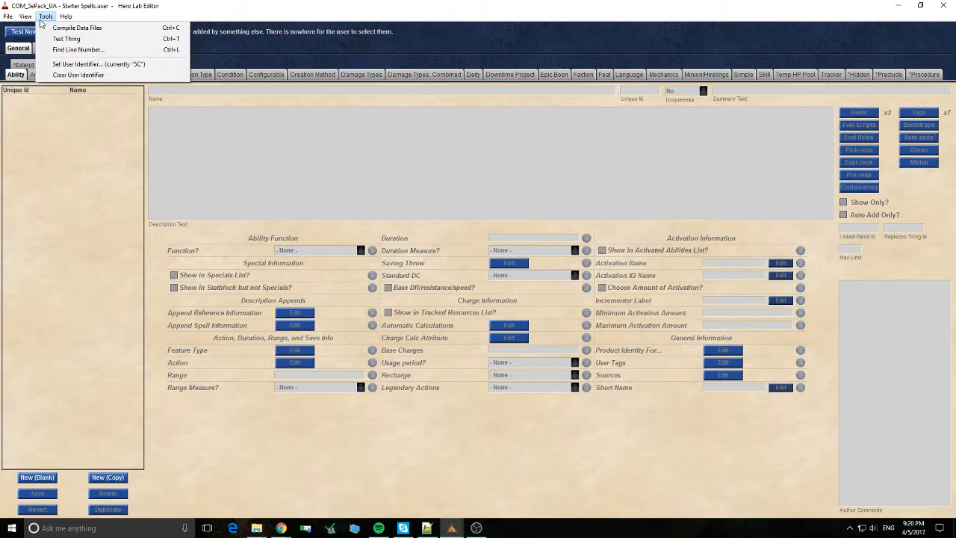
click(78, 65)
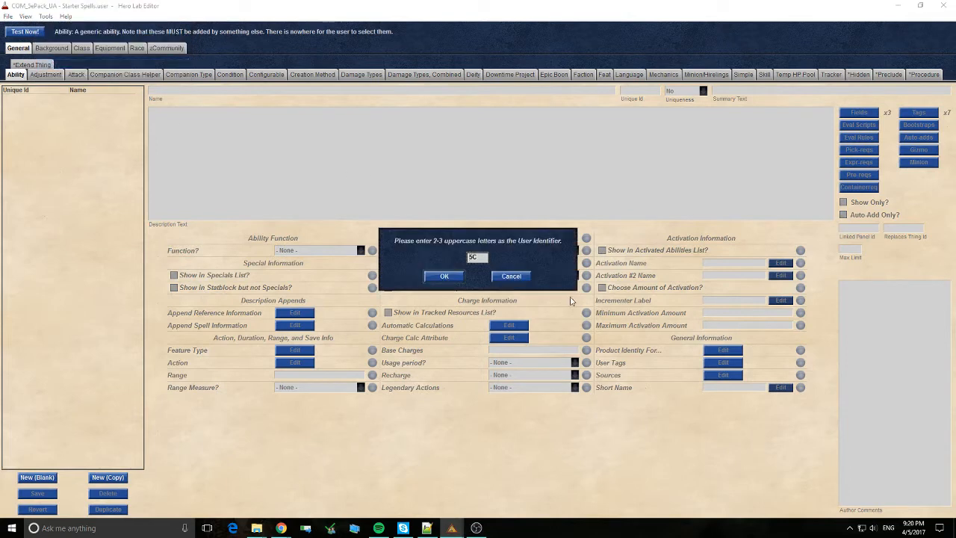
click(512, 276)
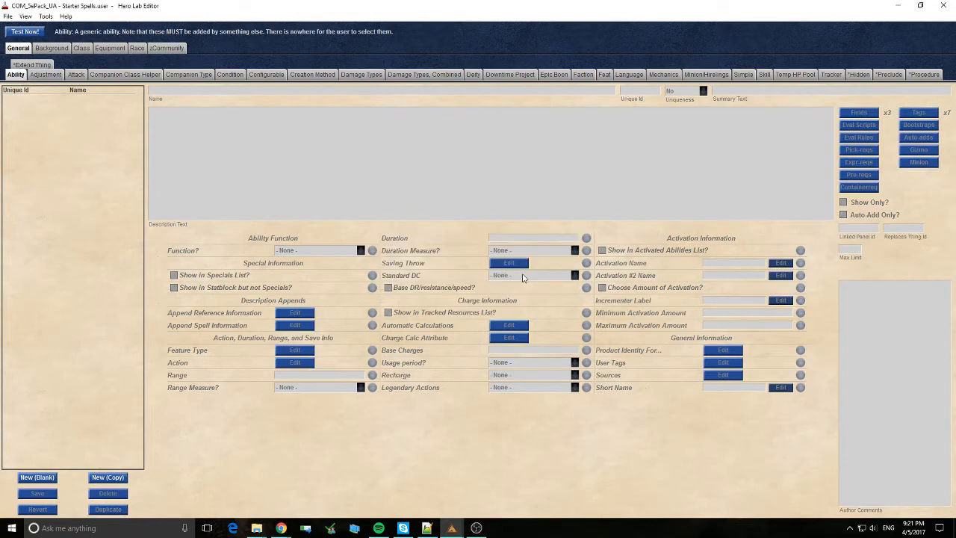
click(45, 17)
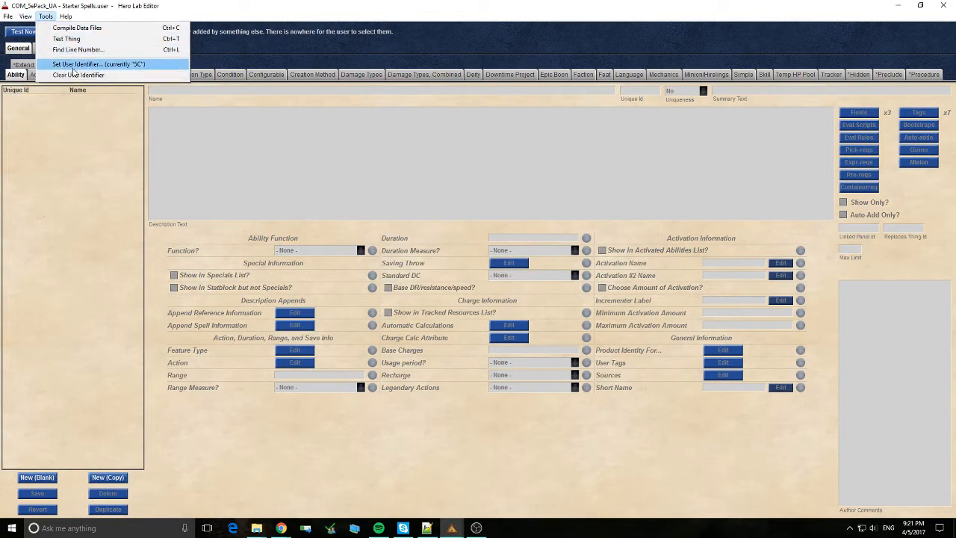
click(74, 65)
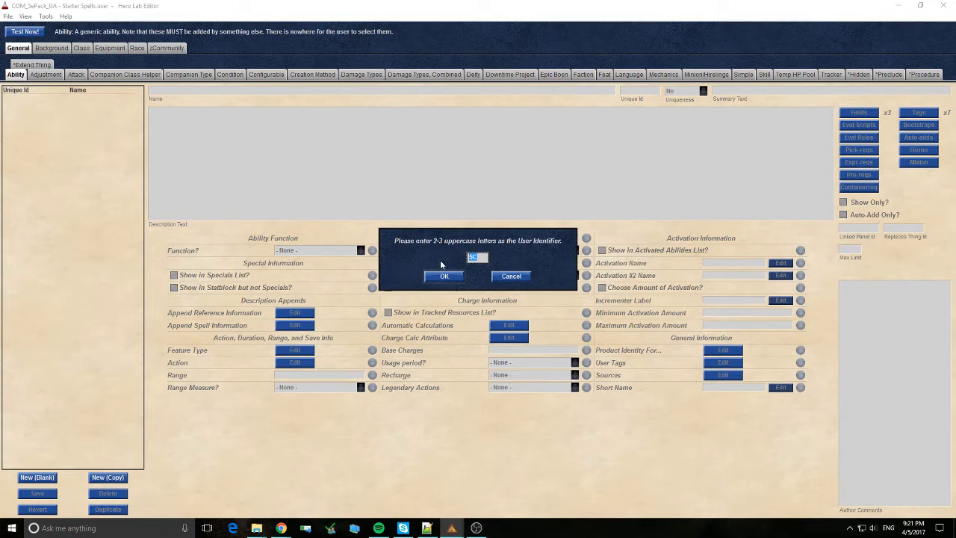
click(514, 278)
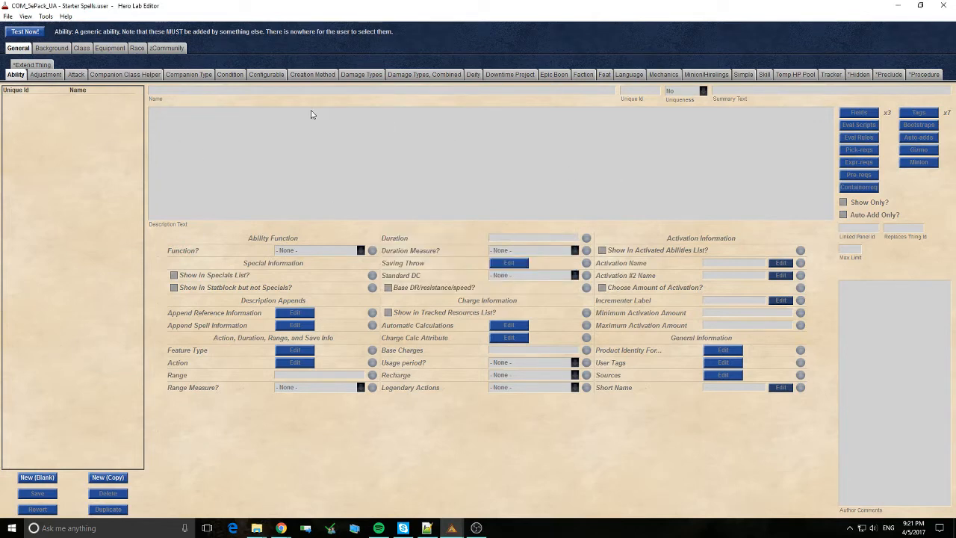
Show the editor's class spell entries, then switch to the UA Starter Spells PDF in Chrome and select the Cause Fear heading.
click(81, 48)
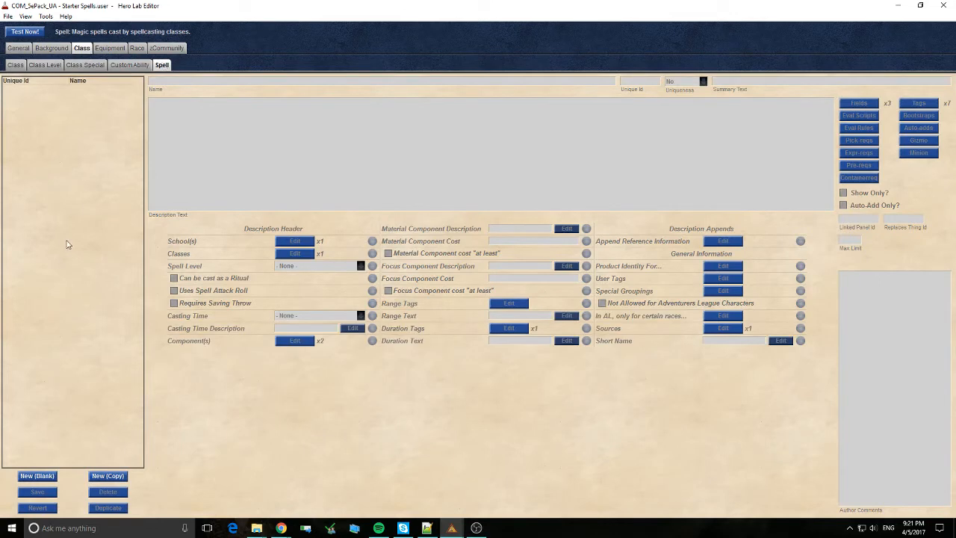
click(358, 492)
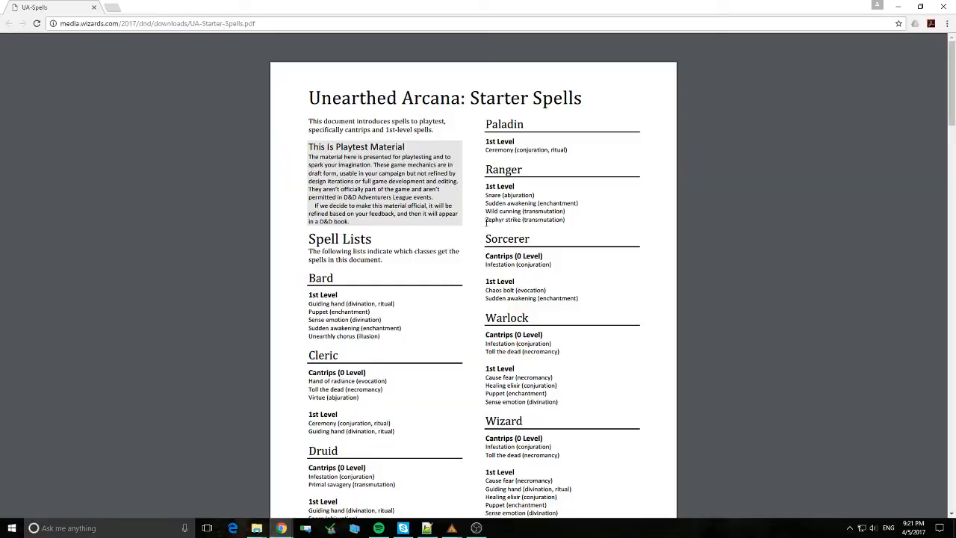
scroll(387, 255, down, 6)
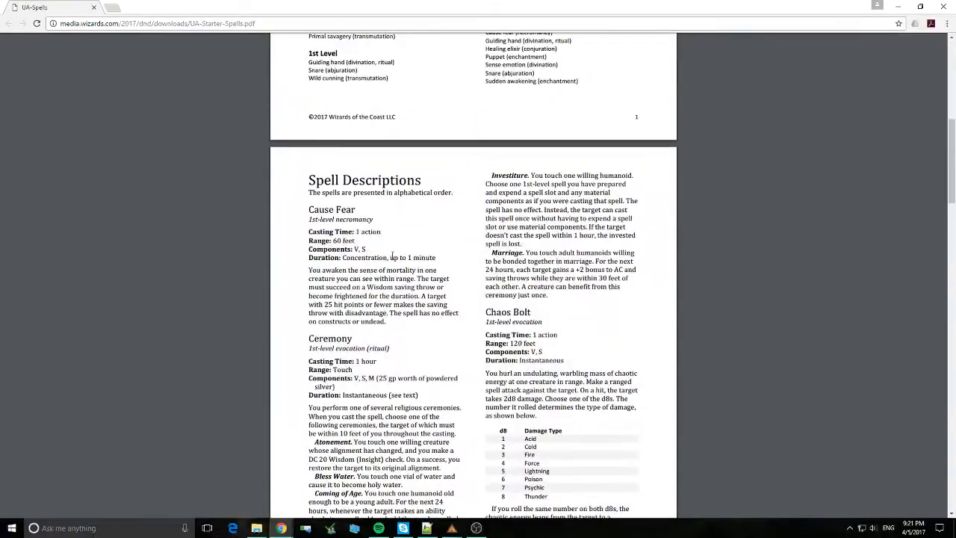
drag(355, 210, 310, 211)
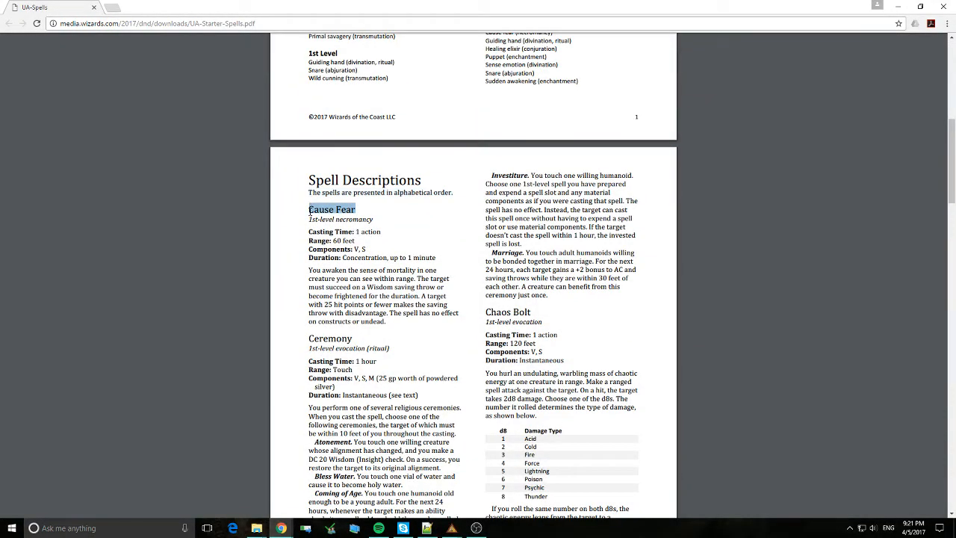
Shrink the PDF's browser window into a narrow full-height column along the right edge of the screen.
drag(810, 11, 720, 96)
drag(648, 95, 730, 13)
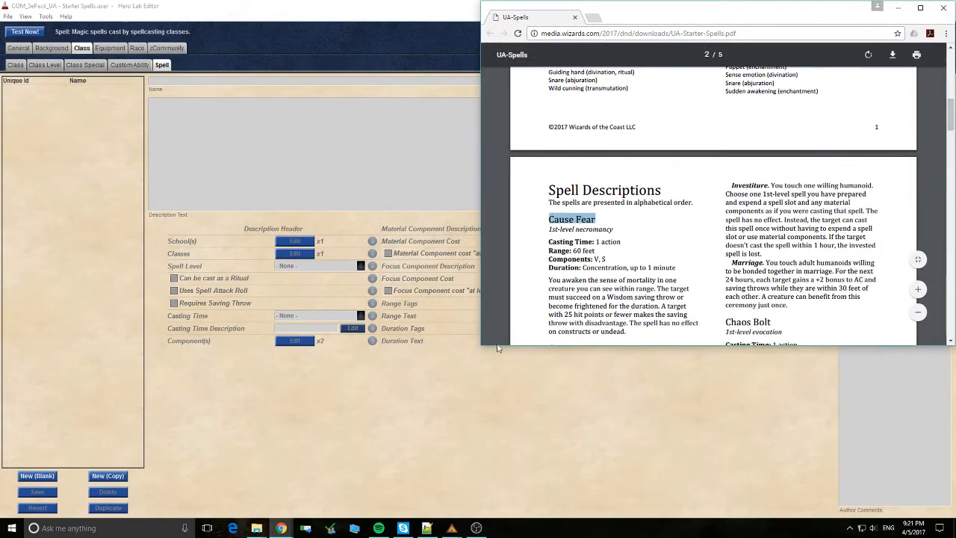
drag(478, 344, 779, 527)
click(598, 434)
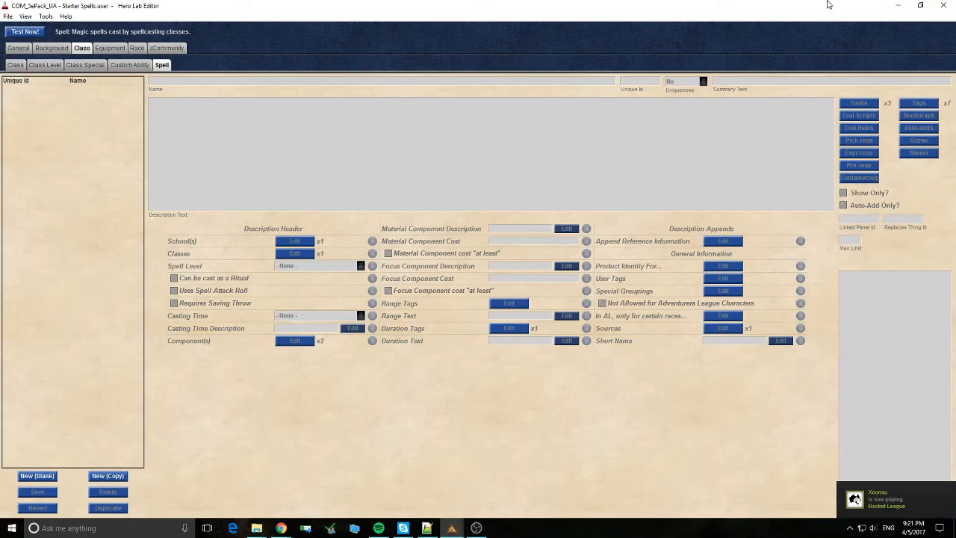
Try to fit the Hero Lab Editor window into the space beside the PDF.
drag(819, 7, 559, 29)
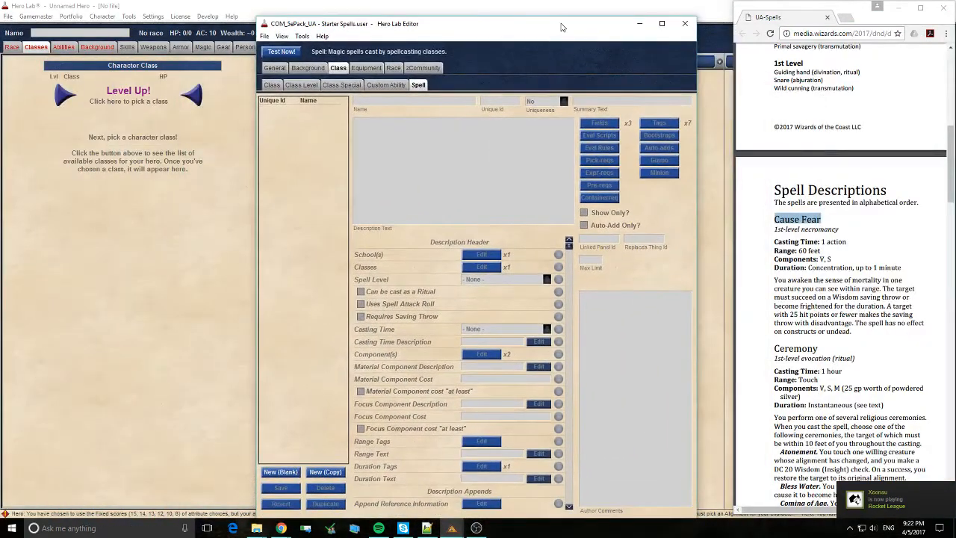
key(super+Left)
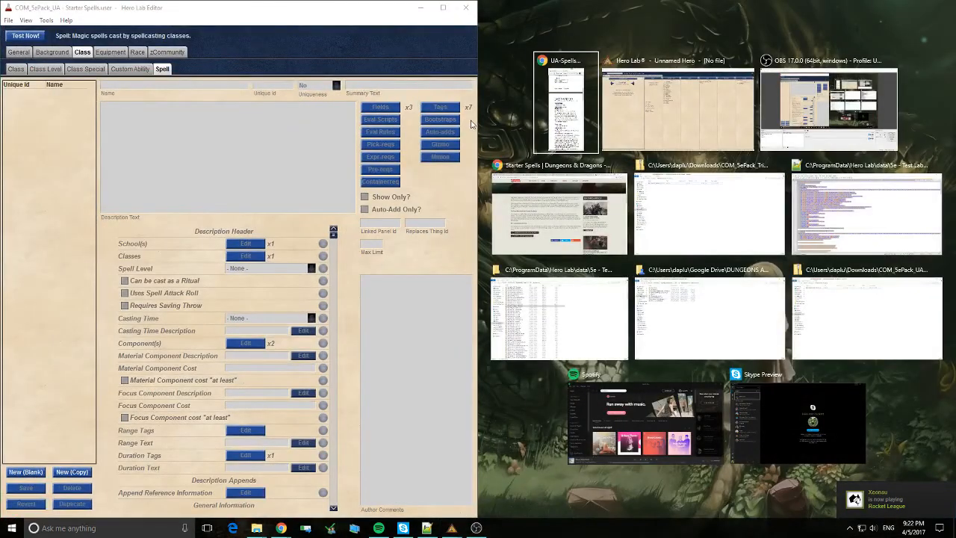
click(482, 148)
drag(478, 146, 740, 168)
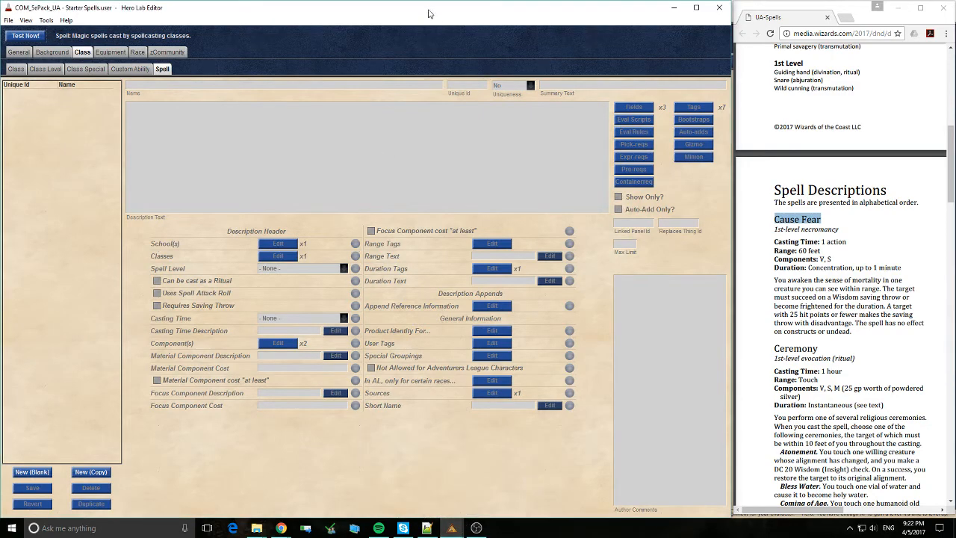
drag(428, 14, 382, 12)
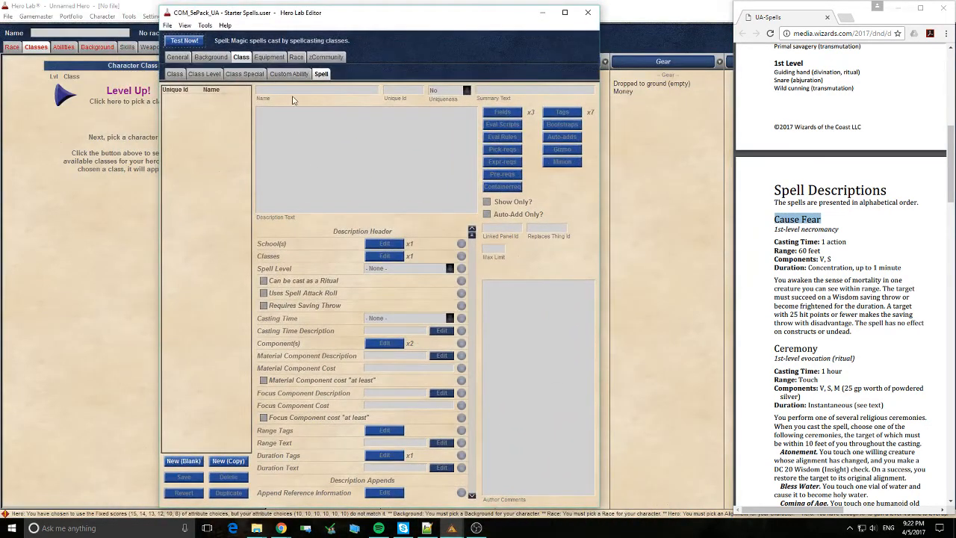
Select the Cause Fear heading in the PDF again and return to the Hero Lab Editor.
click(819, 215)
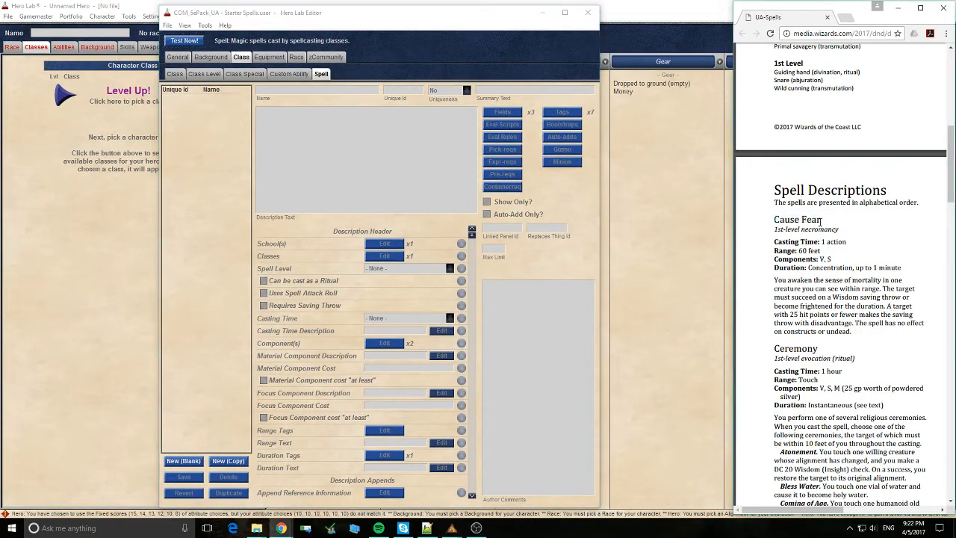
drag(820, 221, 776, 219)
click(287, 78)
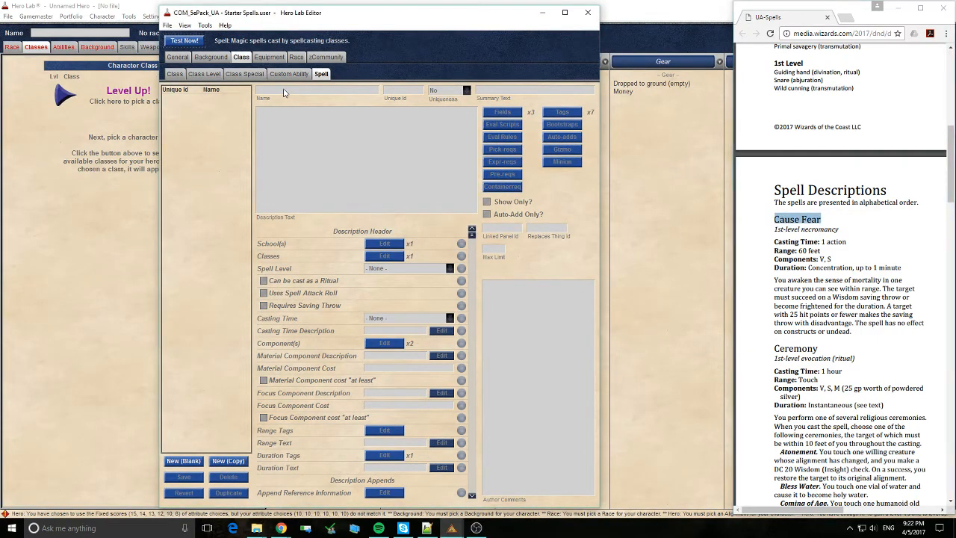
Close the editor, launch it again from Hero Lab, and reopen "COM_5ePack_UA - Starter Spells.user".
click(594, 18)
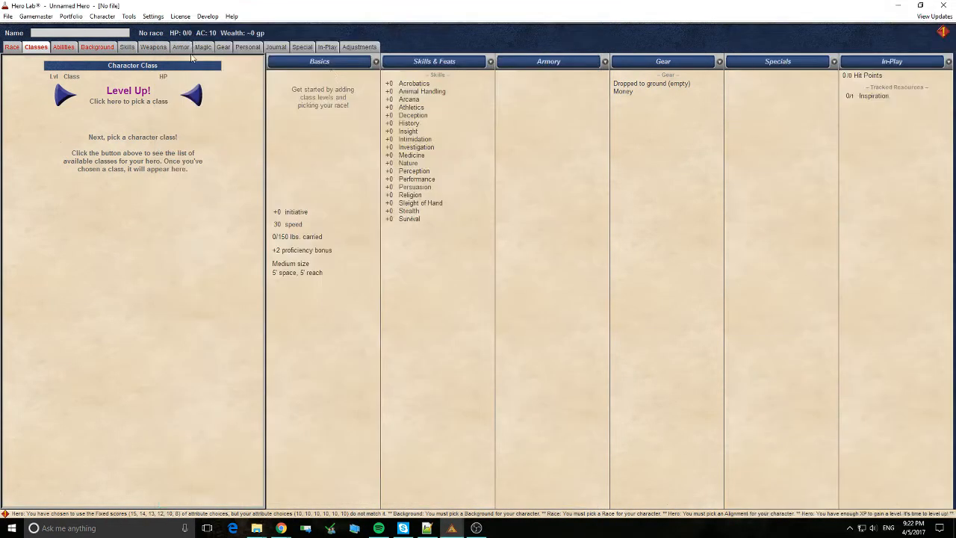
click(129, 16)
click(142, 29)
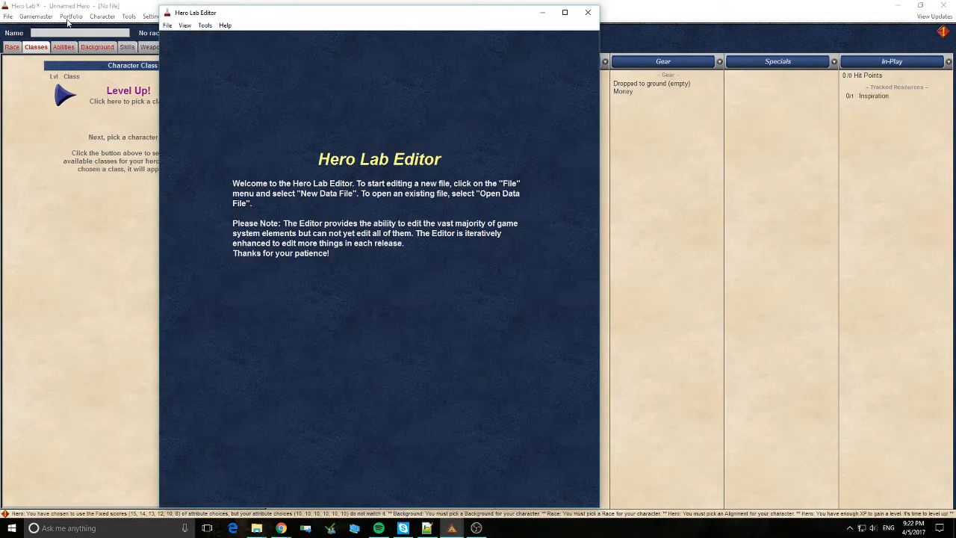
click(169, 26)
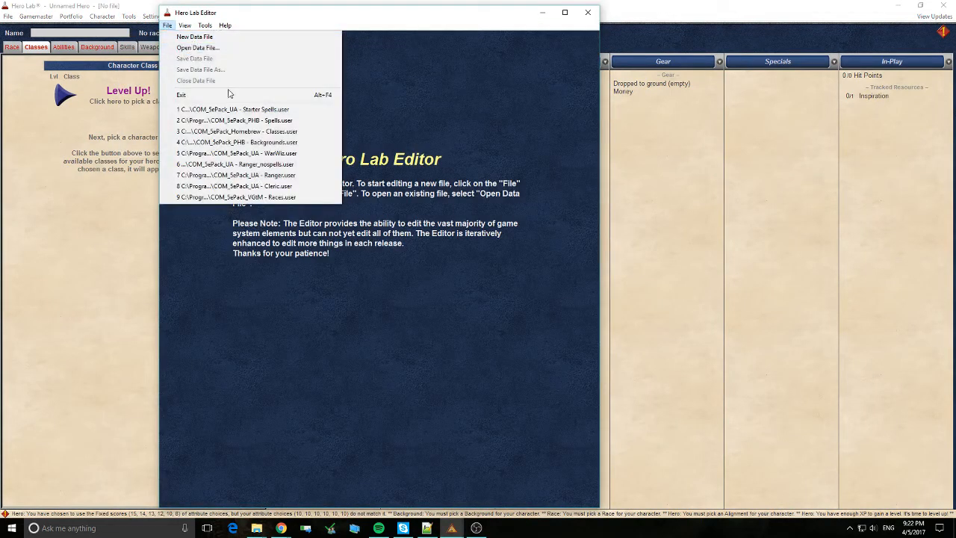
click(241, 109)
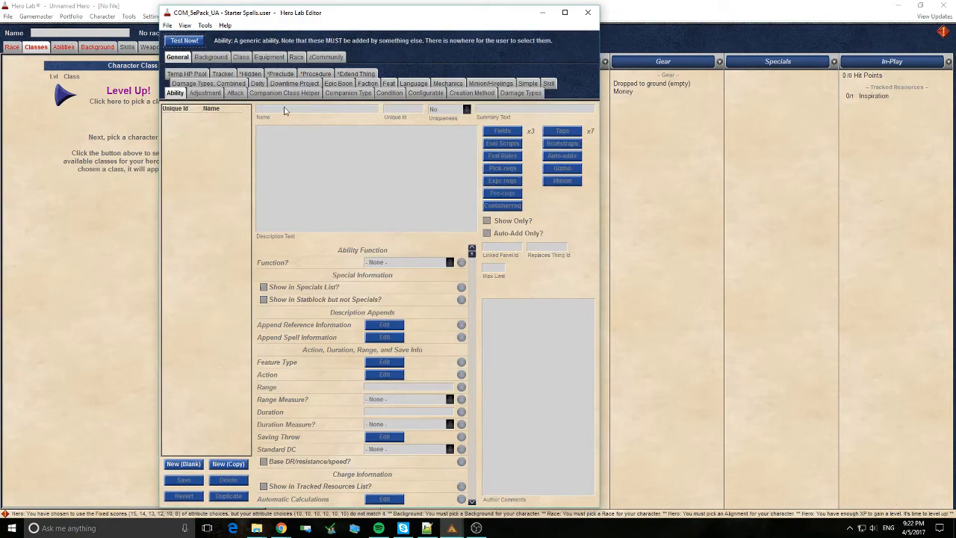
Bring the PDF to the front, widen the editor window to fill the space beside it, and show the class spell entries.
double_click(422, 15)
double_click(550, 6)
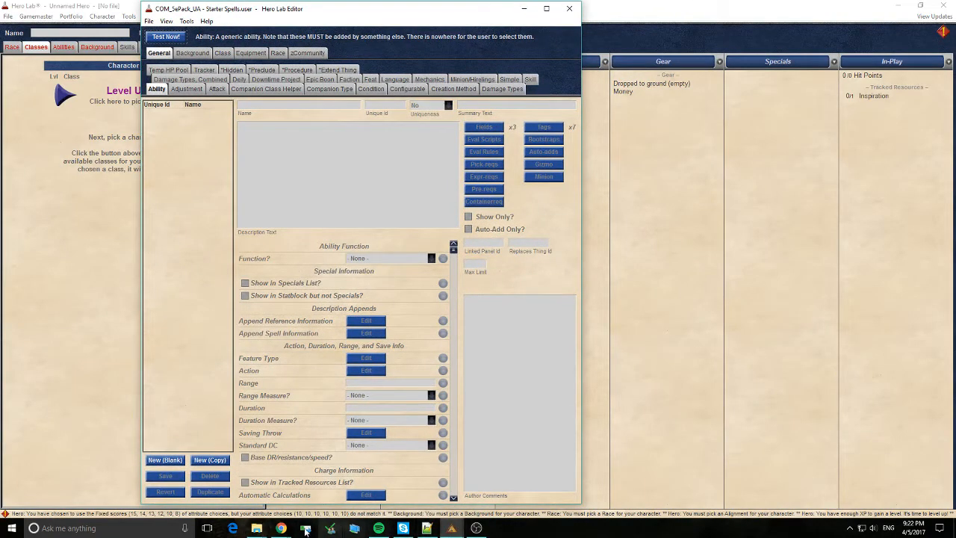
mouse_move(280, 528)
click(351, 497)
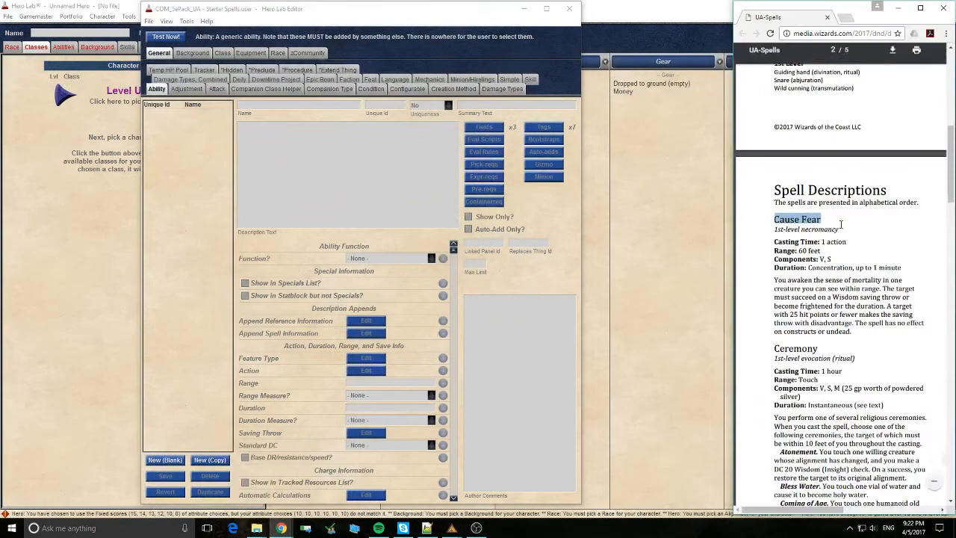
drag(582, 172, 731, 172)
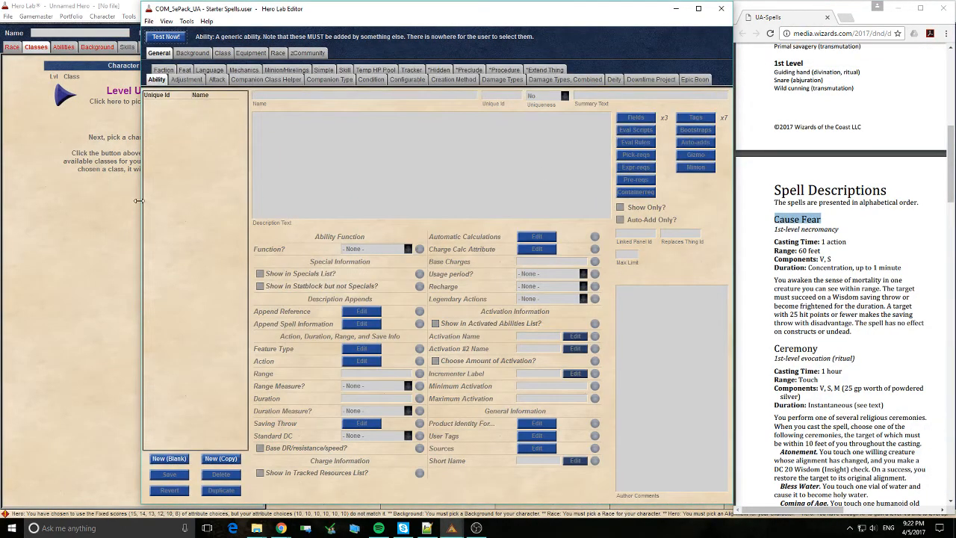
drag(139, 201, 1, 187)
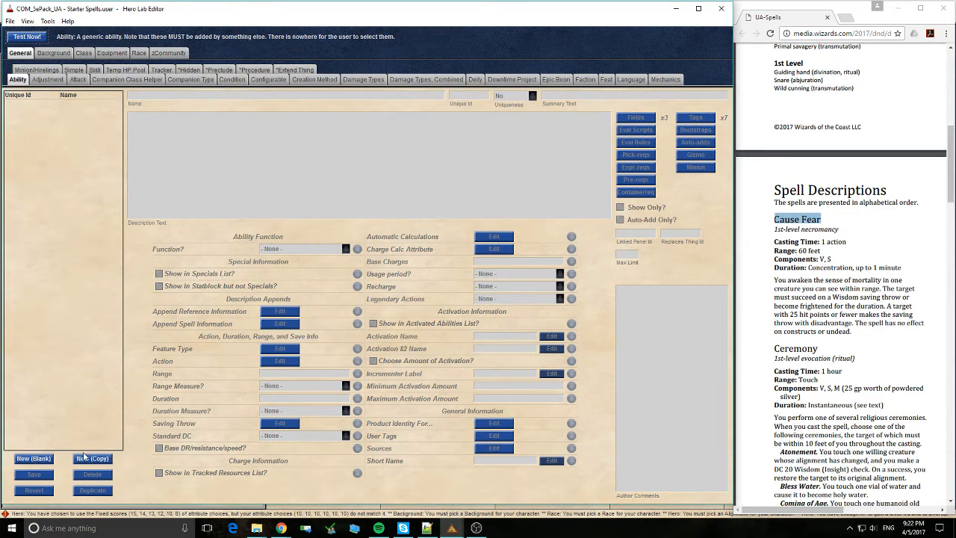
click(84, 53)
click(163, 70)
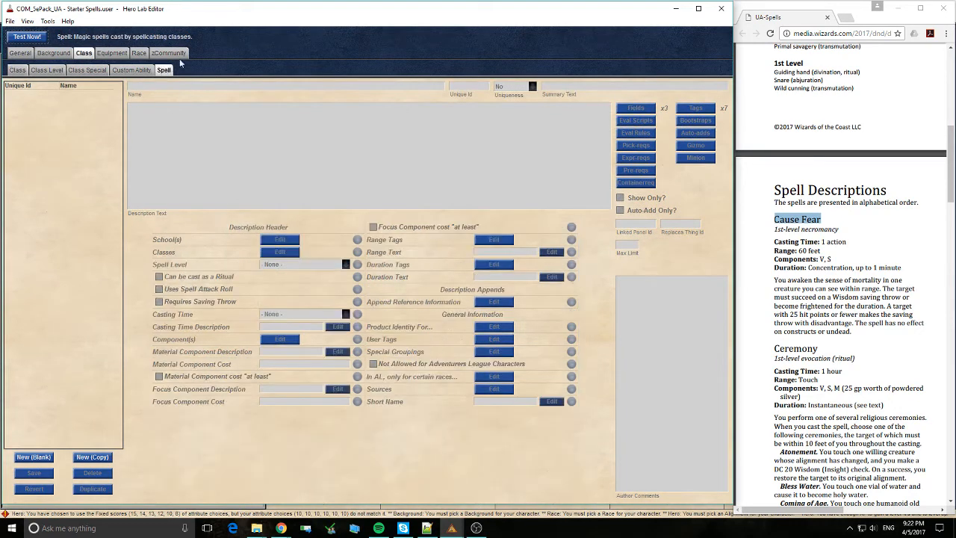
Browse the existing spells that can be copied as a starting point, cancelling without choosing one.
click(94, 458)
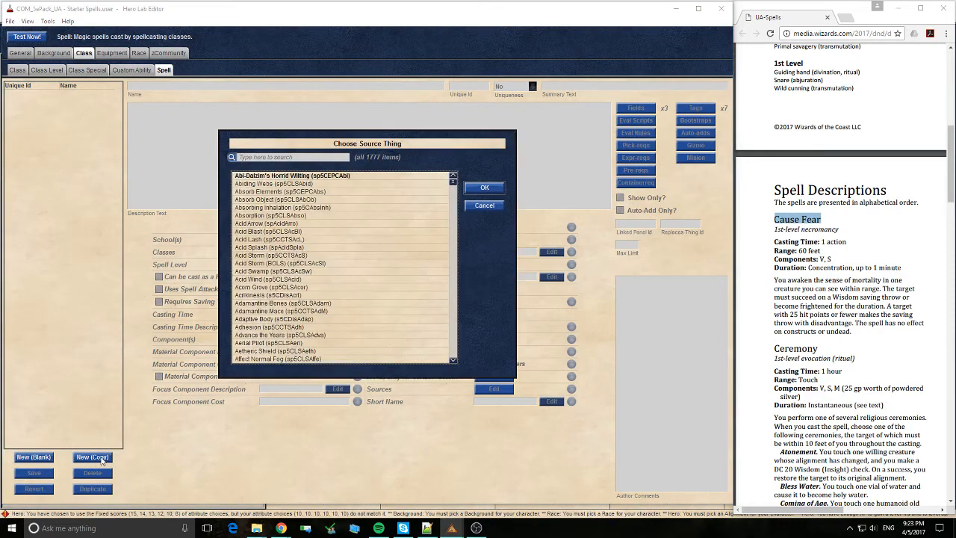
scroll(280, 286, down, 5)
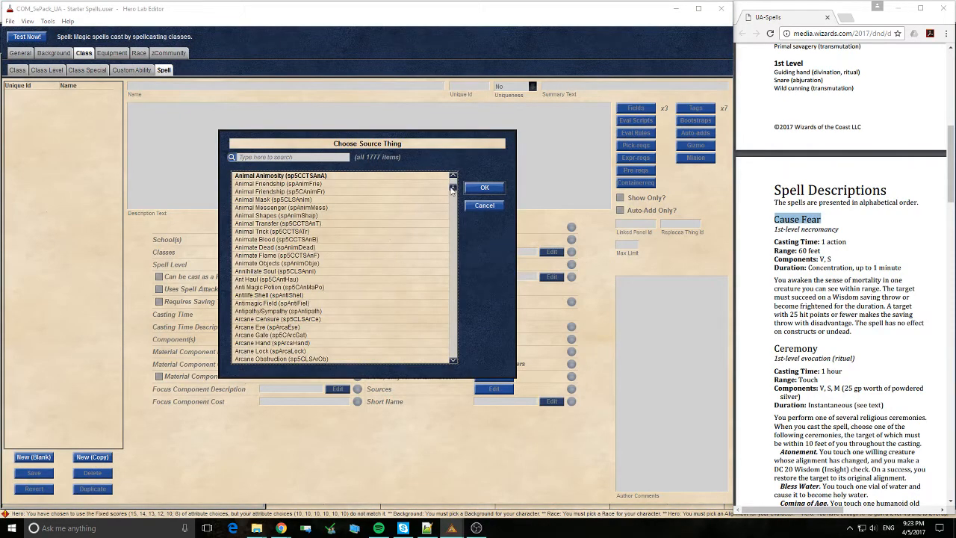
mouse_move(454, 188)
mouse_down()
mouse_move(453, 263)
mouse_move(451, 191)
mouse_up()
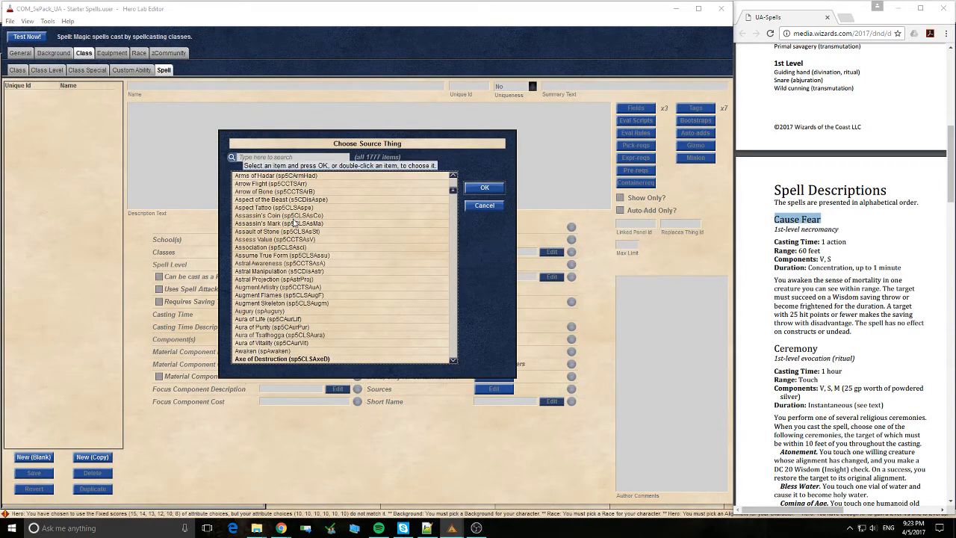
scroll(297, 224, down, 10)
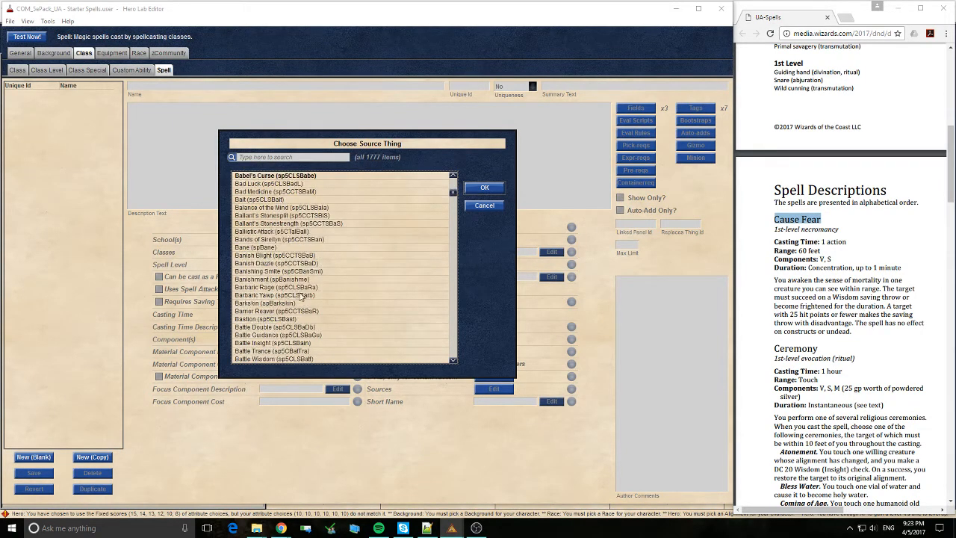
scroll(448, 198, down, 10)
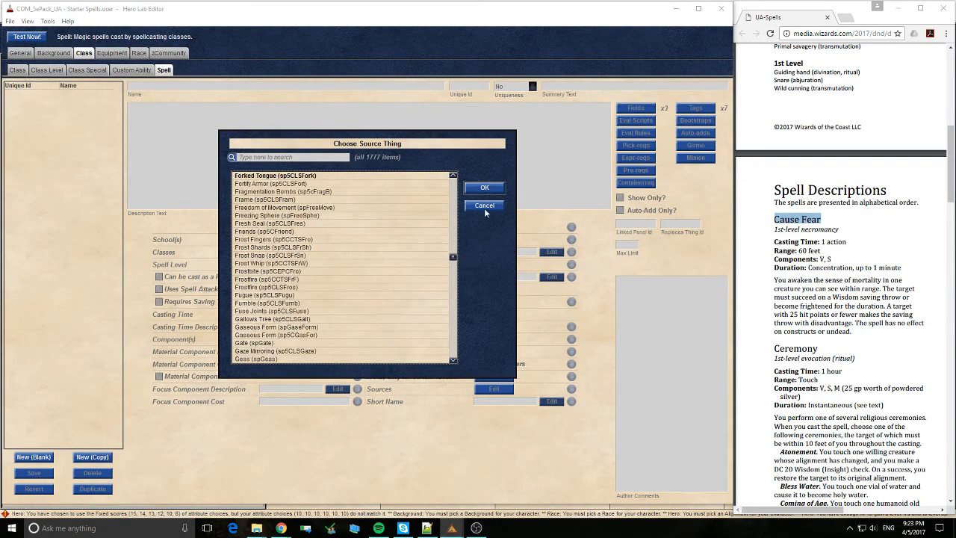
click(485, 205)
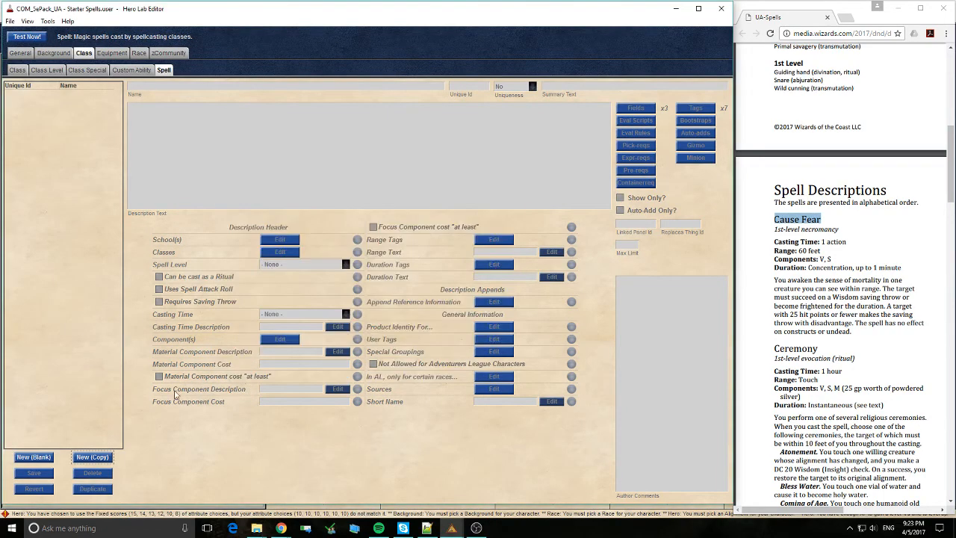
Create a new blank spell entry and name it "Cause Fear".
click(33, 457)
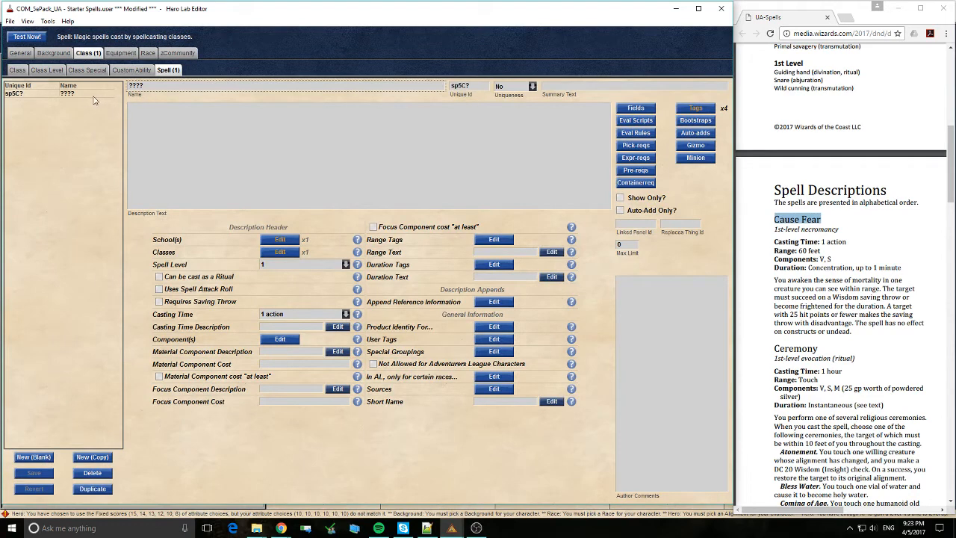
text(Cause Fear)
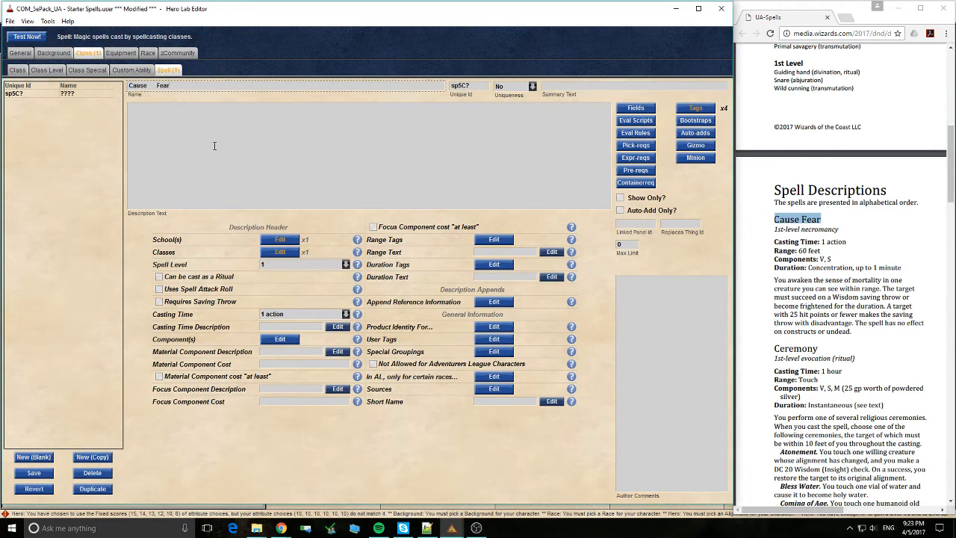
Close the extra gap in the name "Cause Fear" and copy the spell's description paragraph from the PDF into its description text.
key(ctrl+Left)
key(BackSpace)
drag(855, 332, 765, 282)
key(ctrl+c)
click(309, 182)
key(ctrl+v)
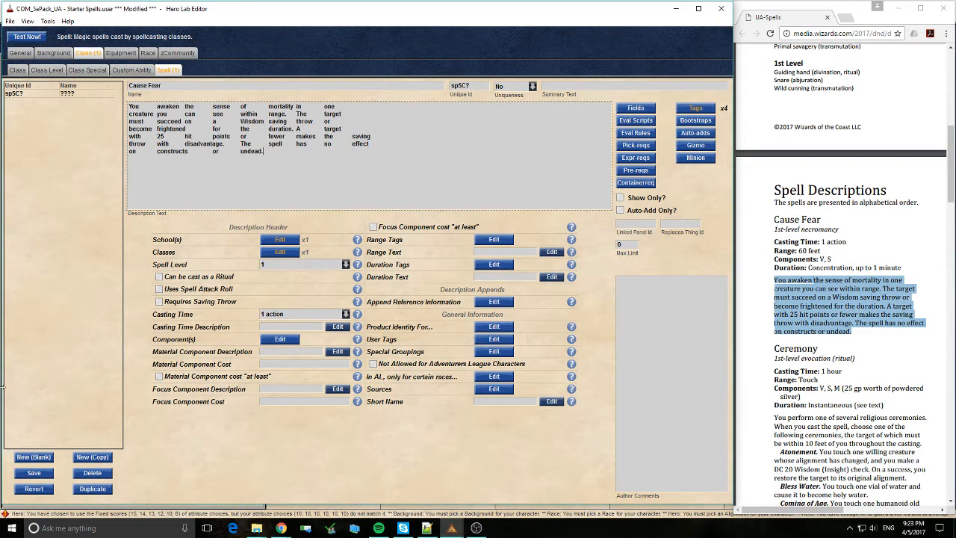
Switch to Notepad++, paste the copied spell description into a new document, and select all of its text.
click(11, 528)
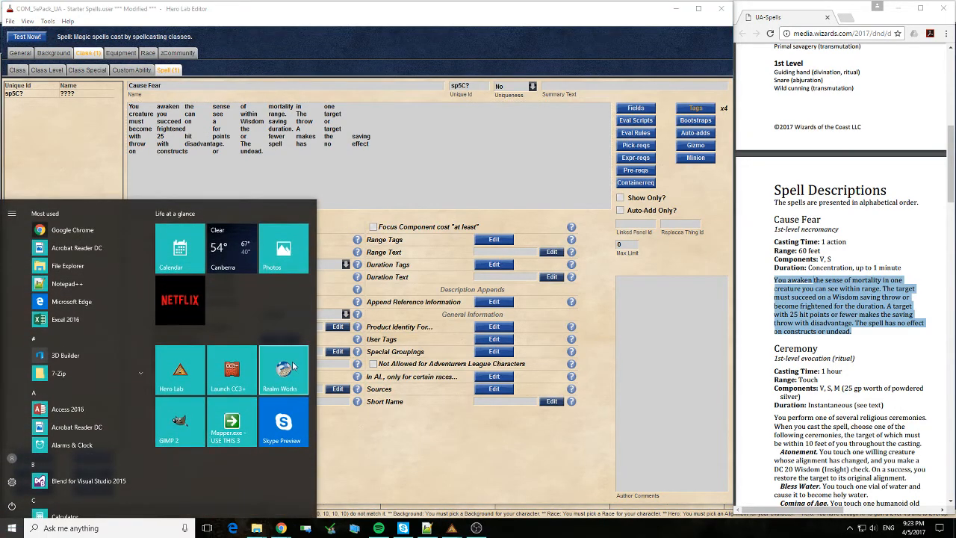
key(Escape)
click(407, 155)
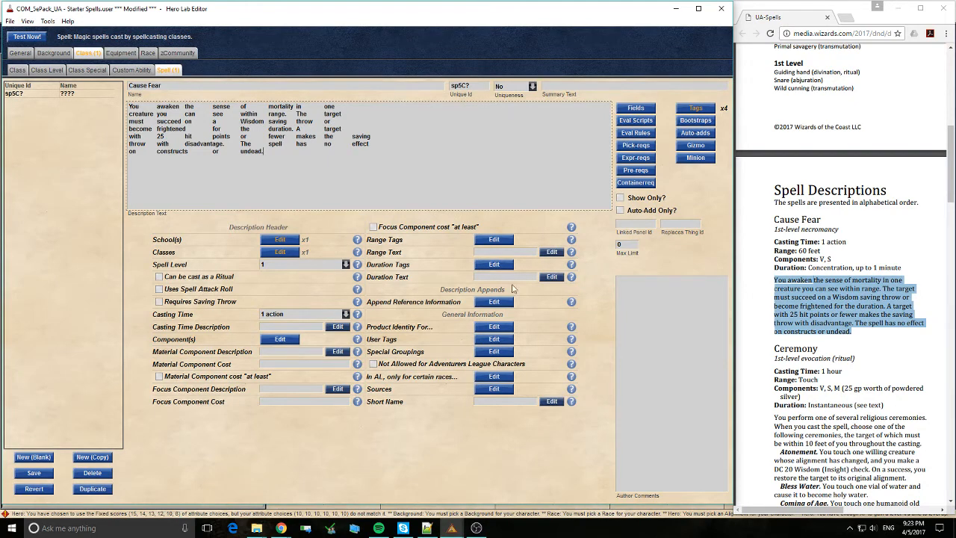
click(426, 528)
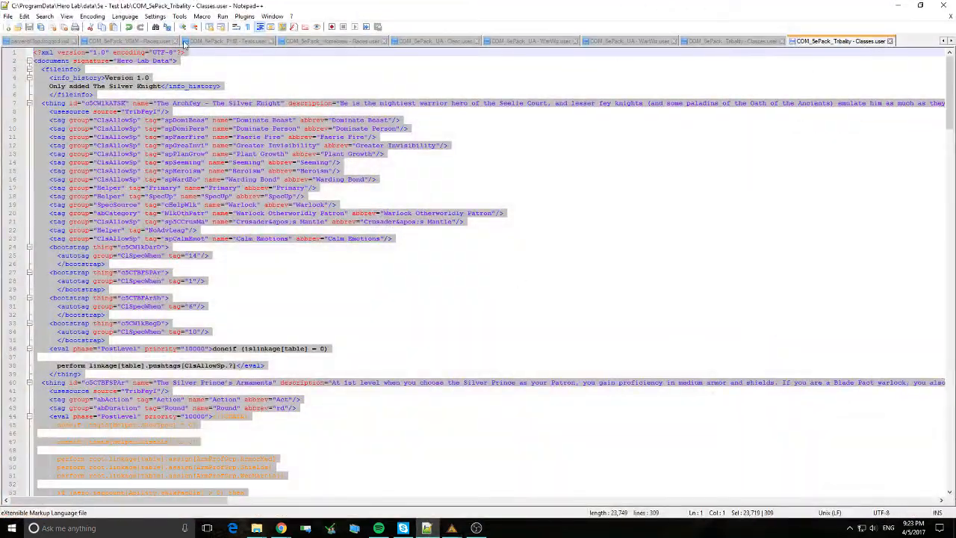
click(8, 28)
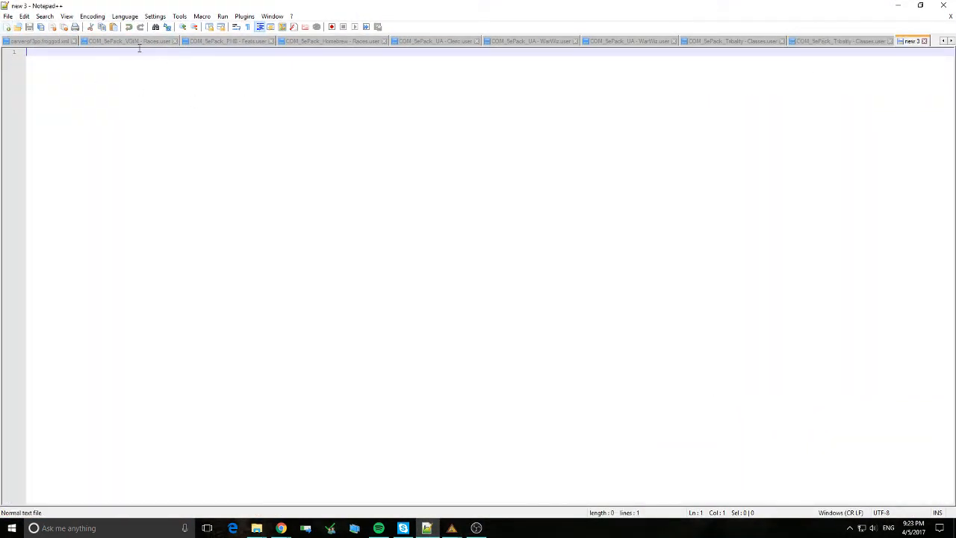
key(ctrl+v)
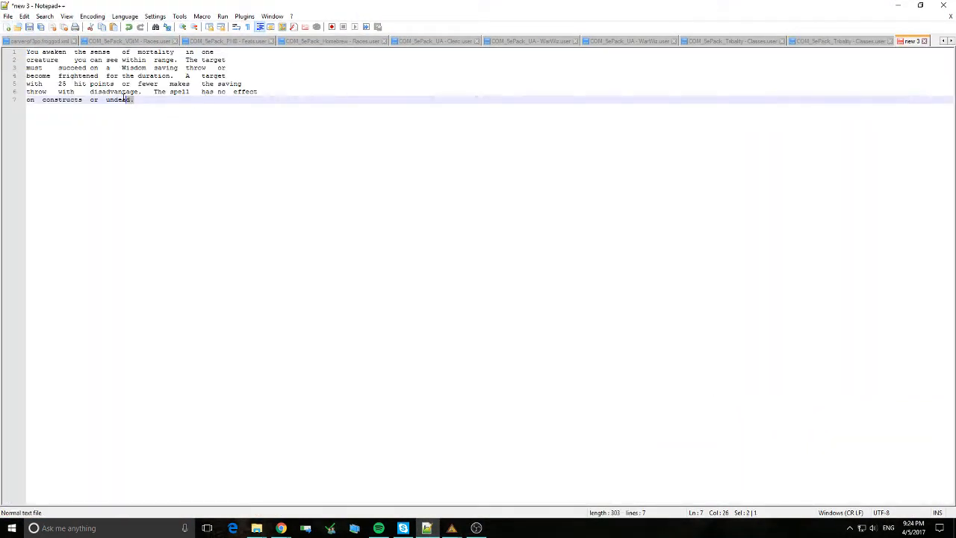
key(ctrl+a)
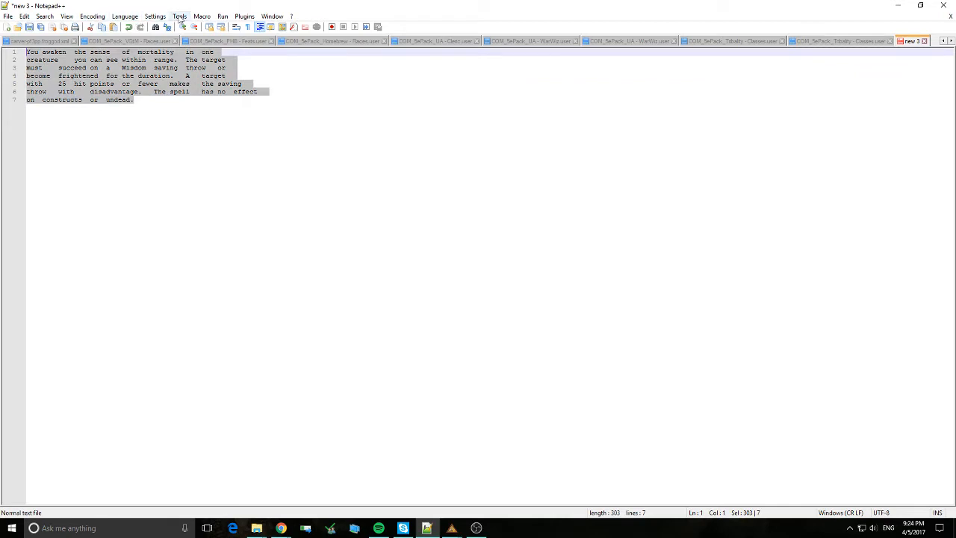
Look for a Notepad++ command that could clean up the pasted text's spacing, and return to the Hero Lab editor.
click(125, 16)
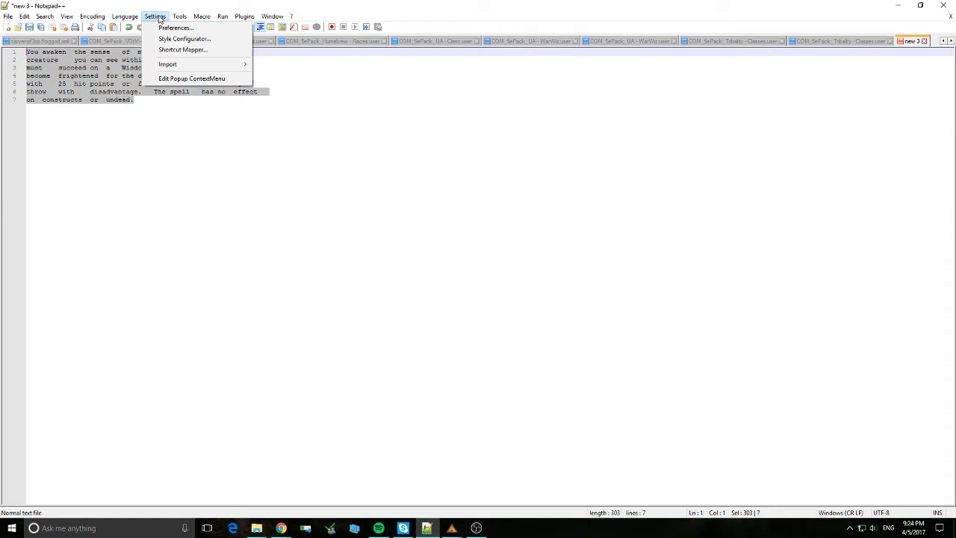
click(155, 17)
click(202, 16)
mouse_move(229, 19)
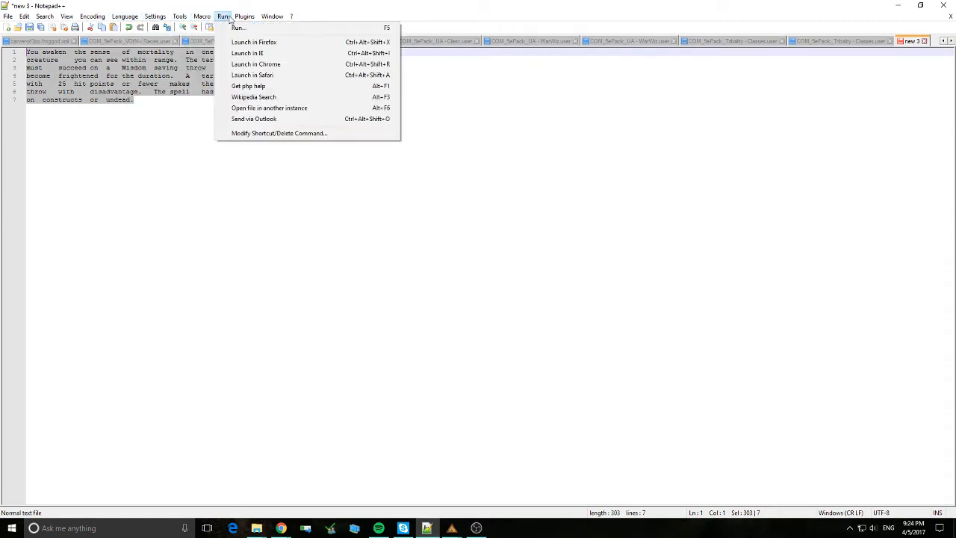
mouse_move(67, 17)
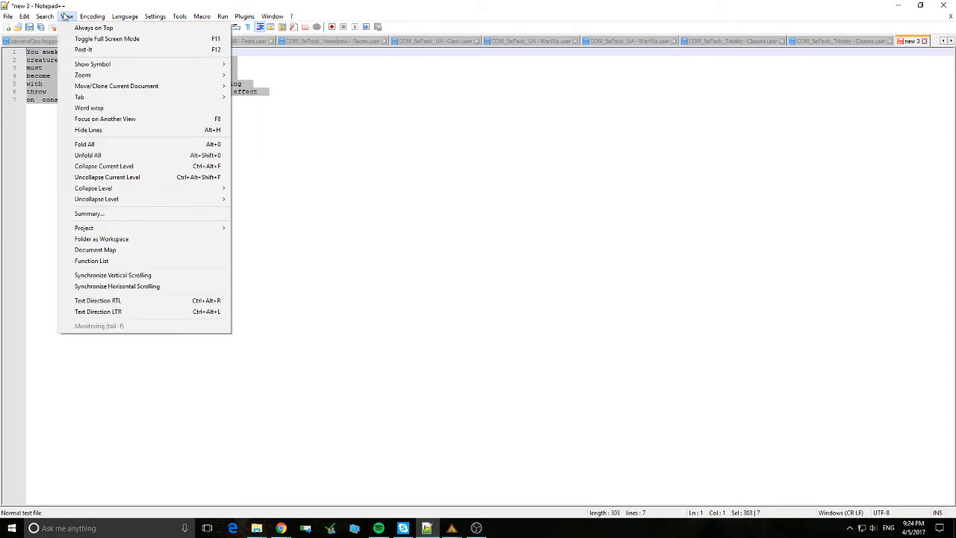
mouse_move(118, 18)
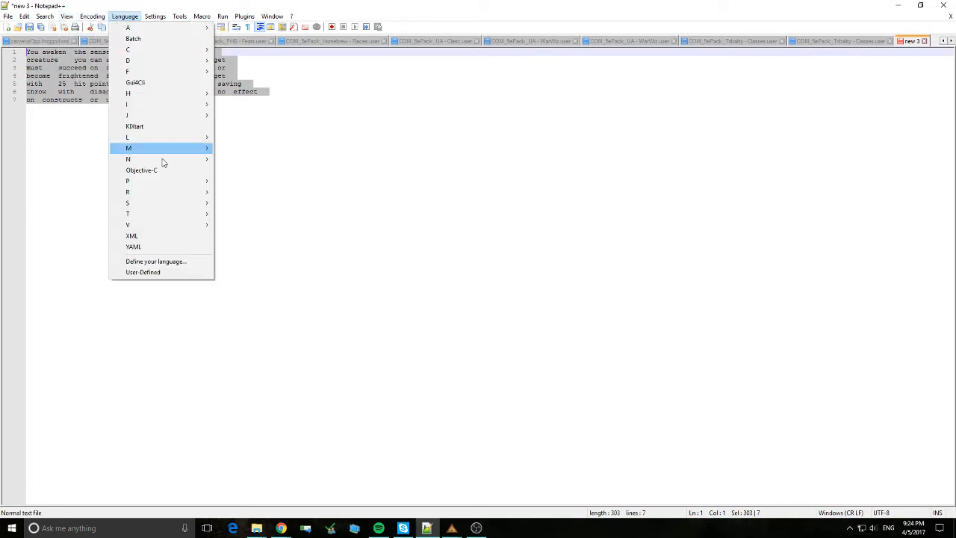
mouse_move(158, 216)
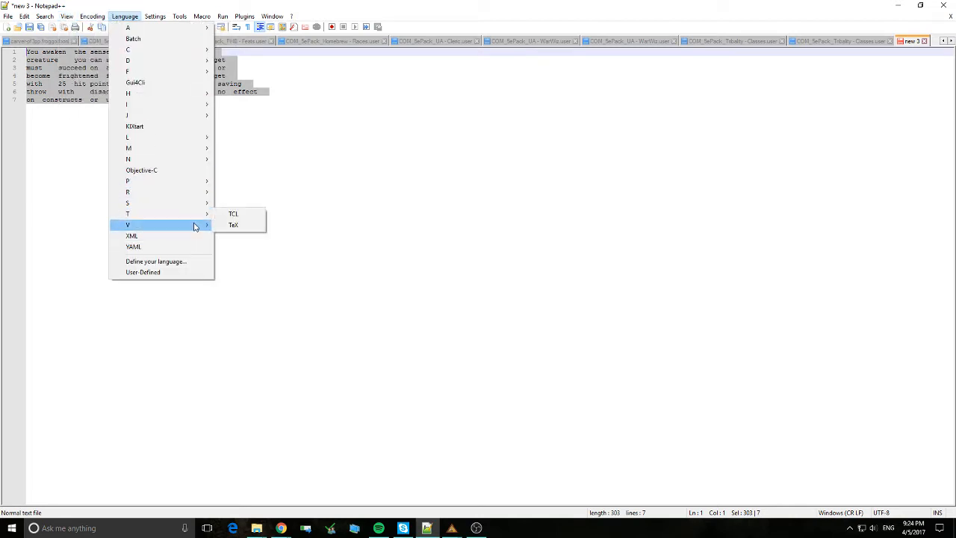
mouse_move(192, 225)
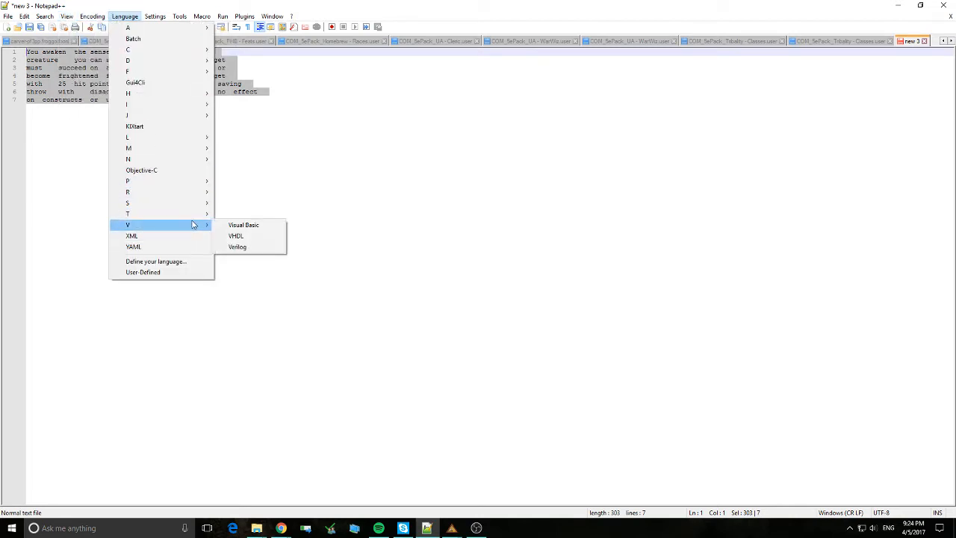
click(389, 4)
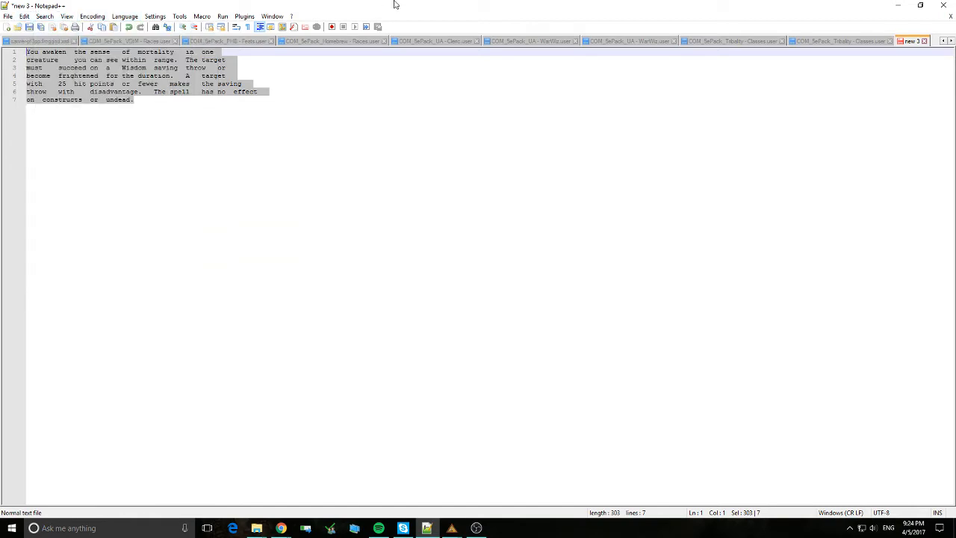
click(897, 6)
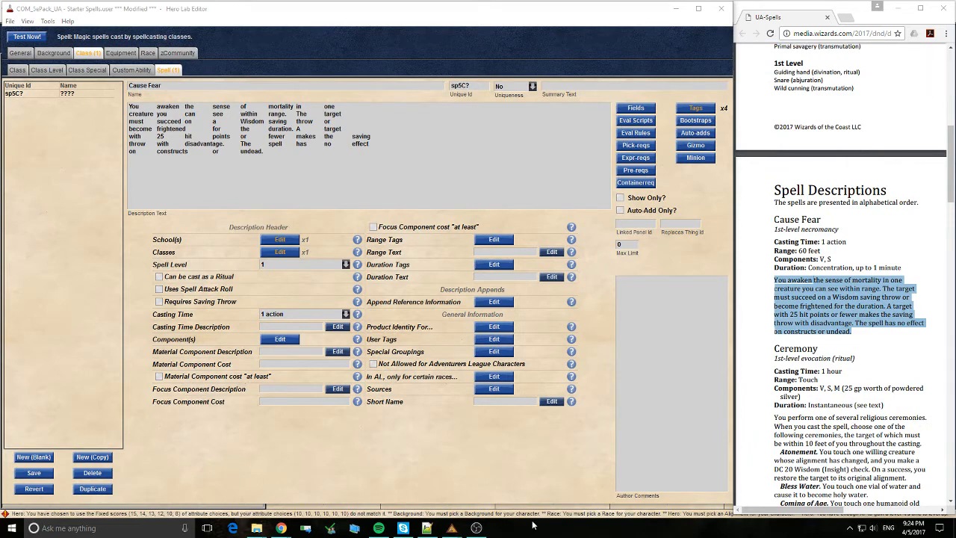
Keep the spell level at 1 and set Necromancy as the spell's only school.
click(876, 251)
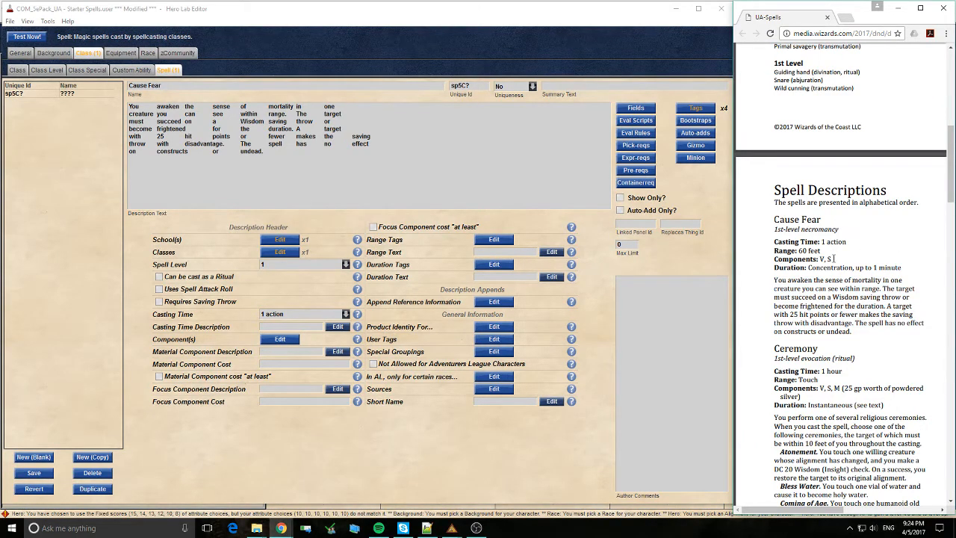
click(275, 268)
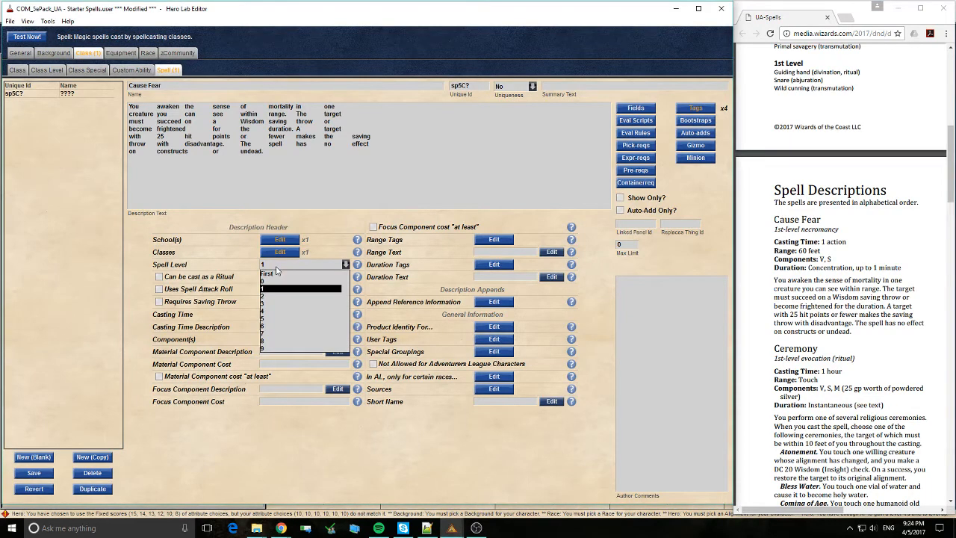
click(275, 270)
click(280, 240)
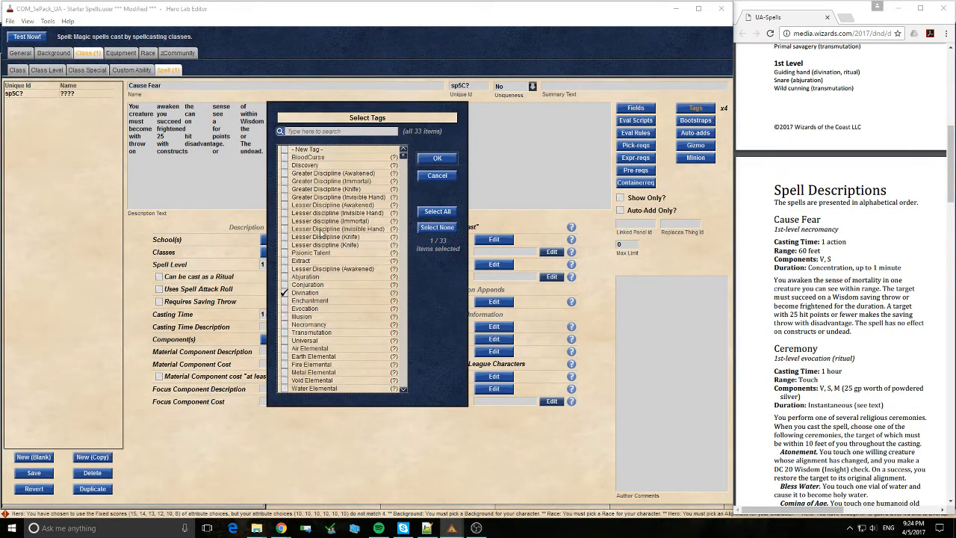
scroll(313, 299, down, 1)
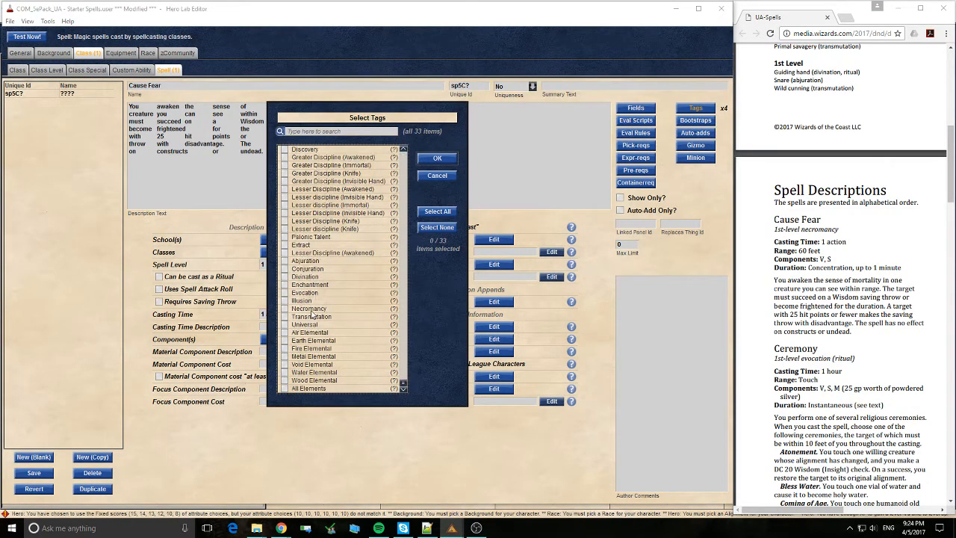
click(312, 308)
click(427, 160)
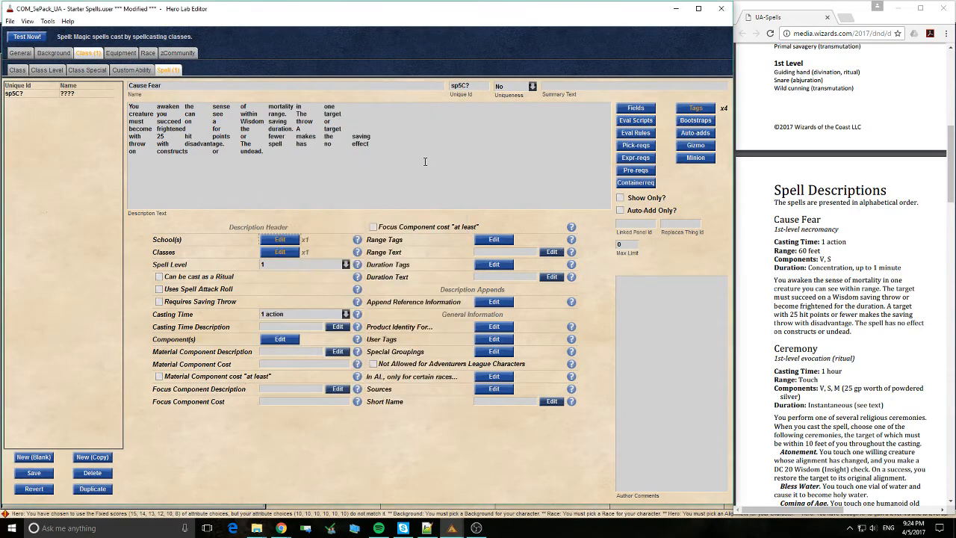
Examine the PDF's spell lists to see which classes get Cause Fear, including the second column of class lists.
click(274, 253)
click(438, 93)
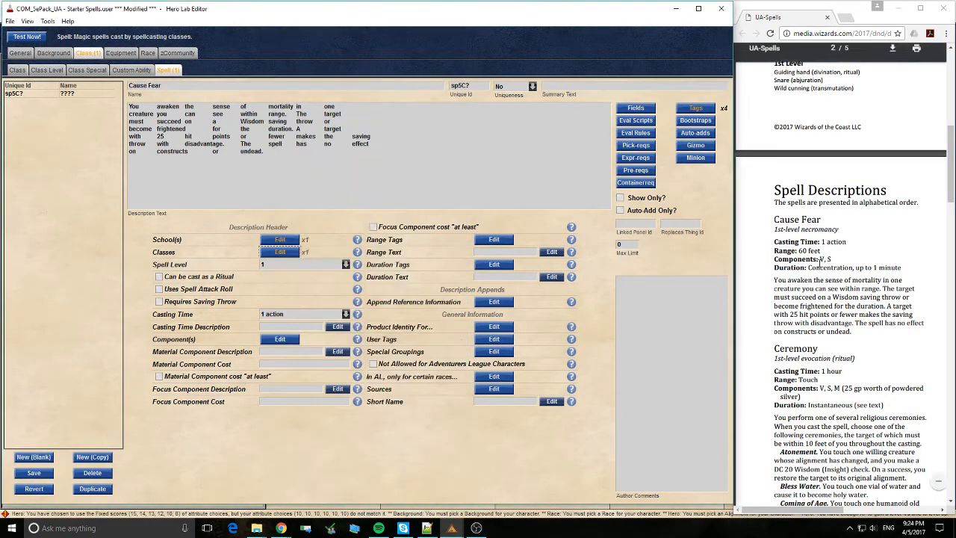
scroll(825, 299, up, 10)
scroll(825, 299, down, 2)
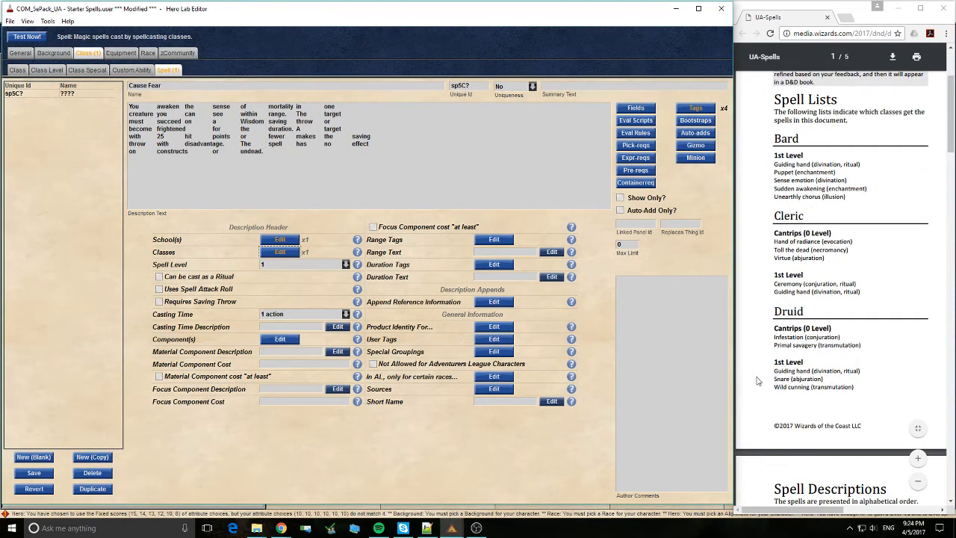
click(800, 510)
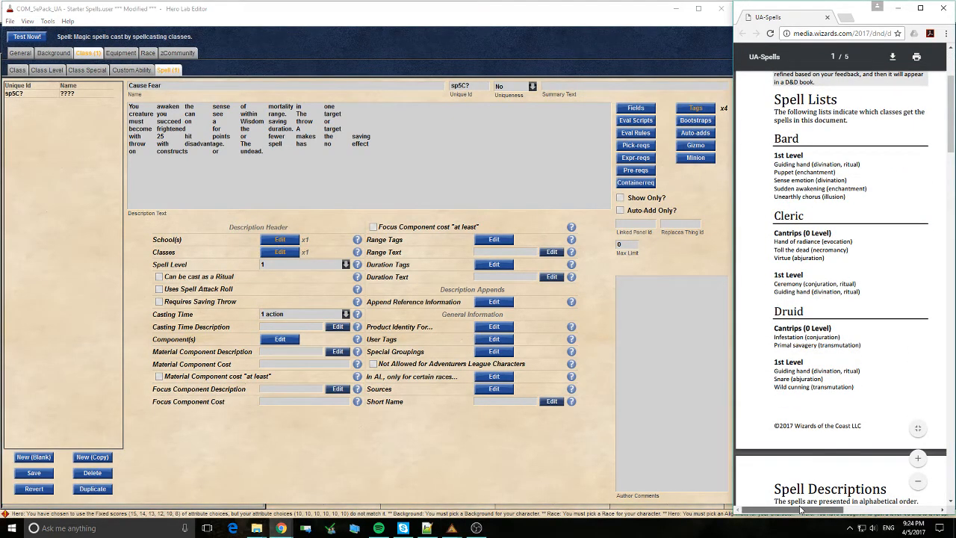
drag(800, 510, 898, 506)
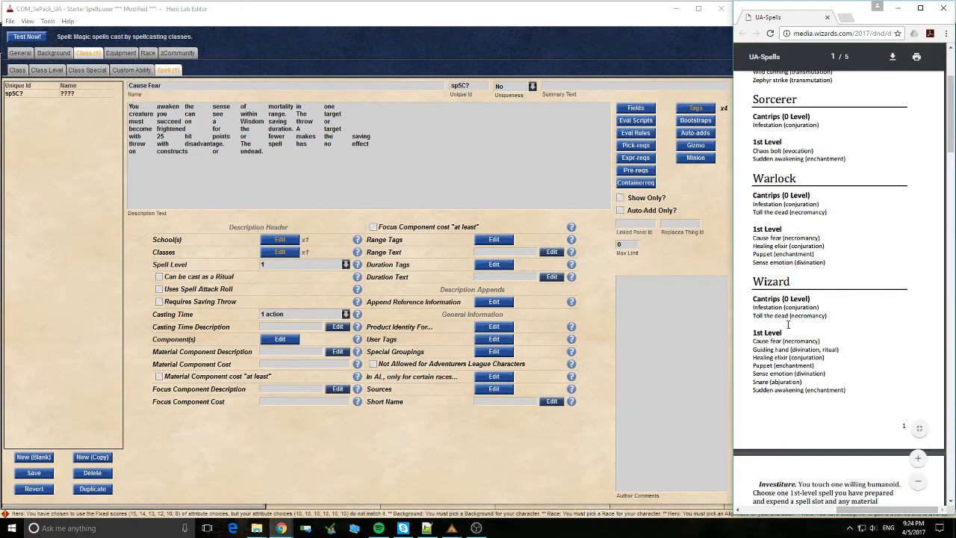
Accept Wizard as the spell's class tag, checking the class spell lists and the Cause Fear entry in the PDF.
click(280, 252)
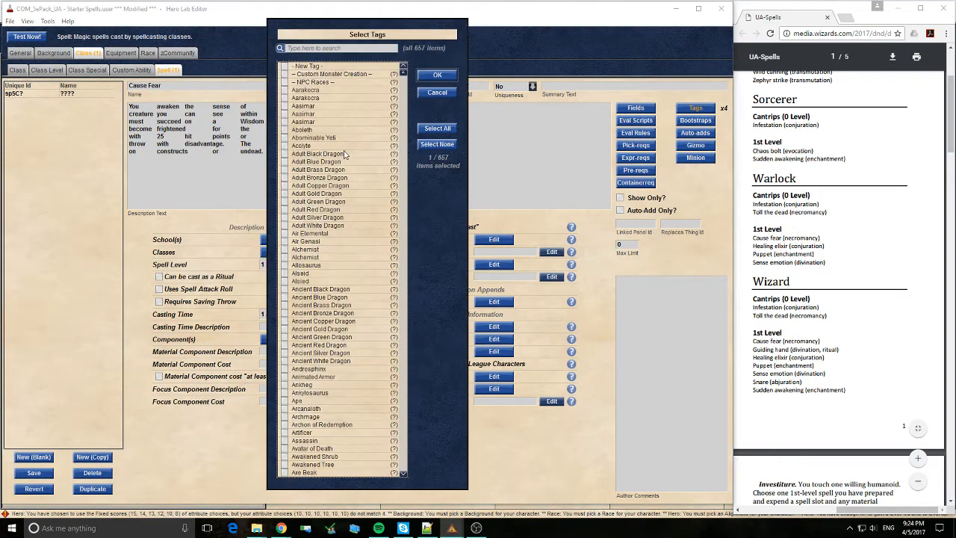
scroll(373, 187, down, 9)
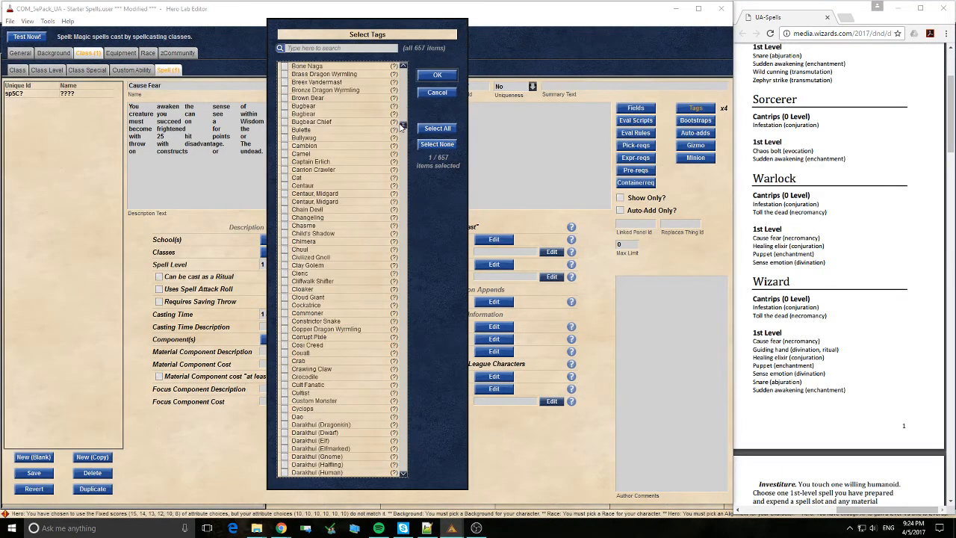
drag(402, 126, 387, 476)
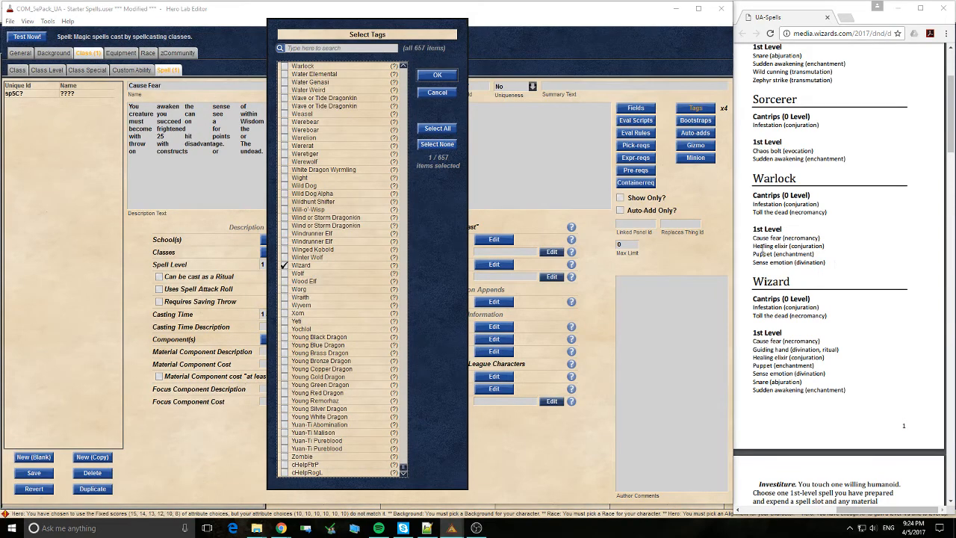
scroll(781, 187, up, 3)
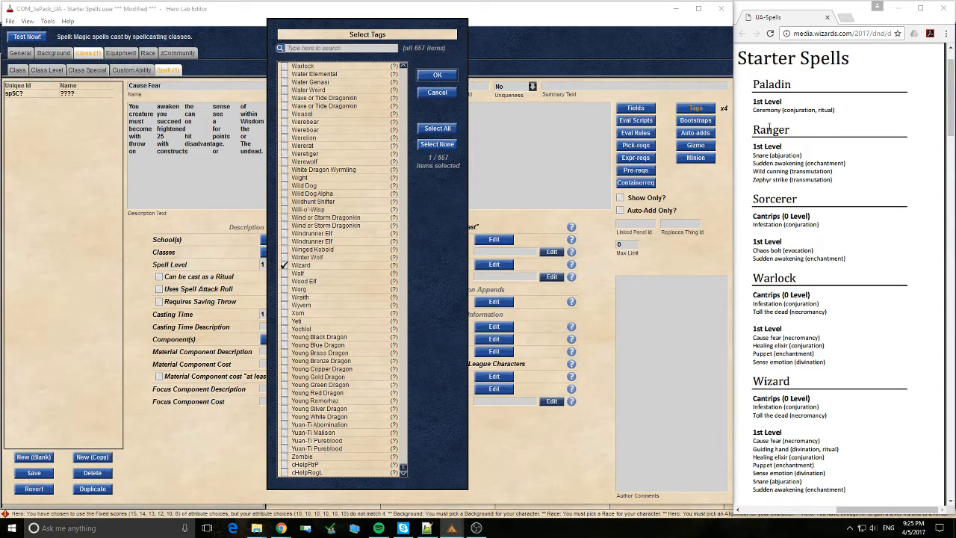
scroll(826, 165, up, 1)
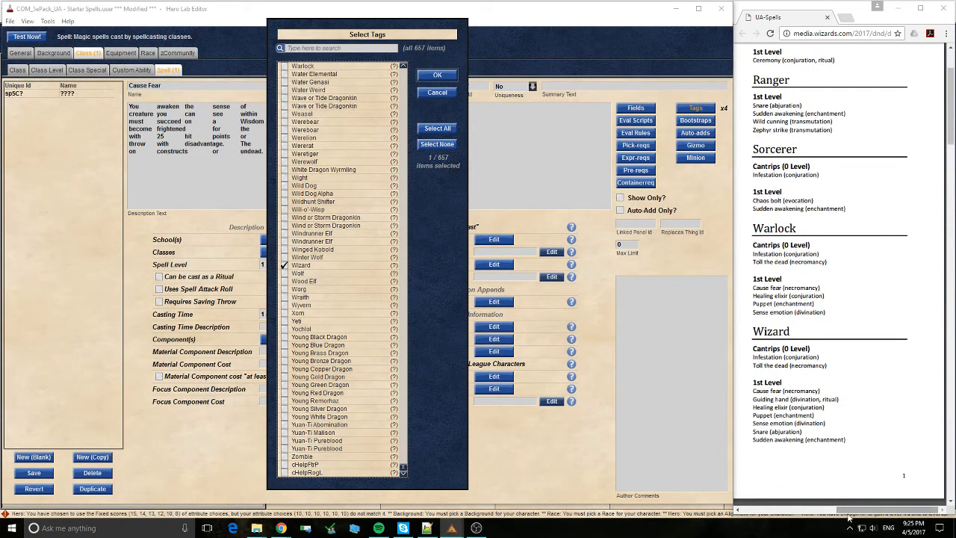
drag(886, 510, 780, 510)
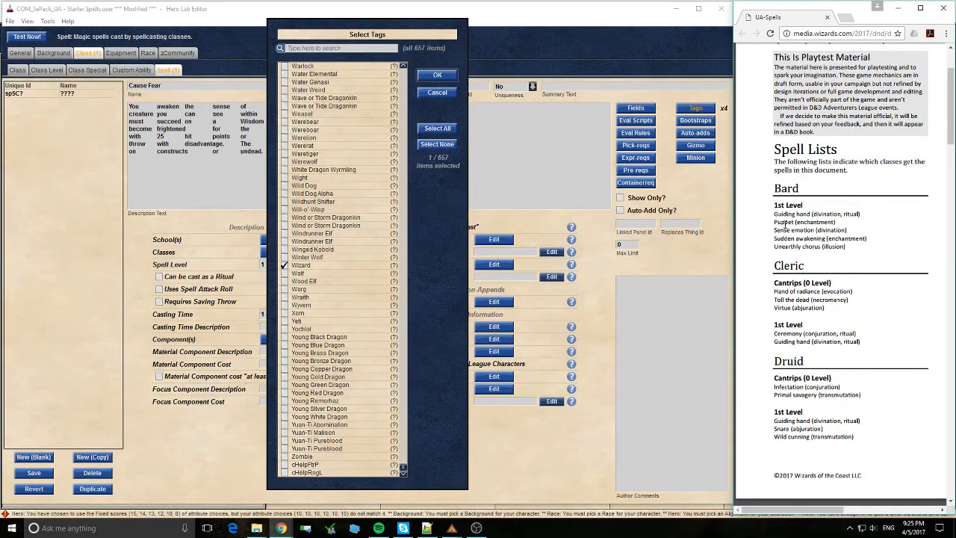
drag(786, 398, 777, 439)
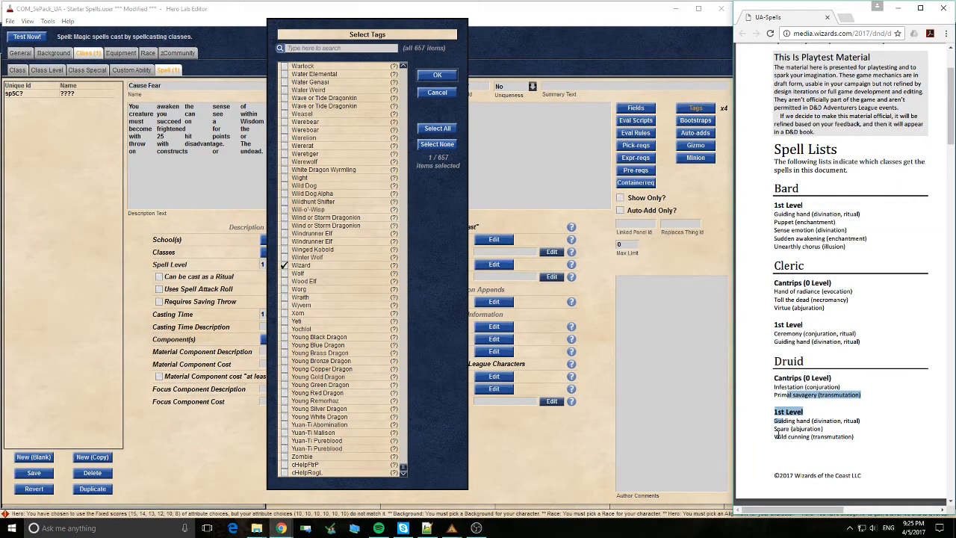
click(776, 440)
scroll(799, 467, down, 8)
scroll(819, 403, up, 3)
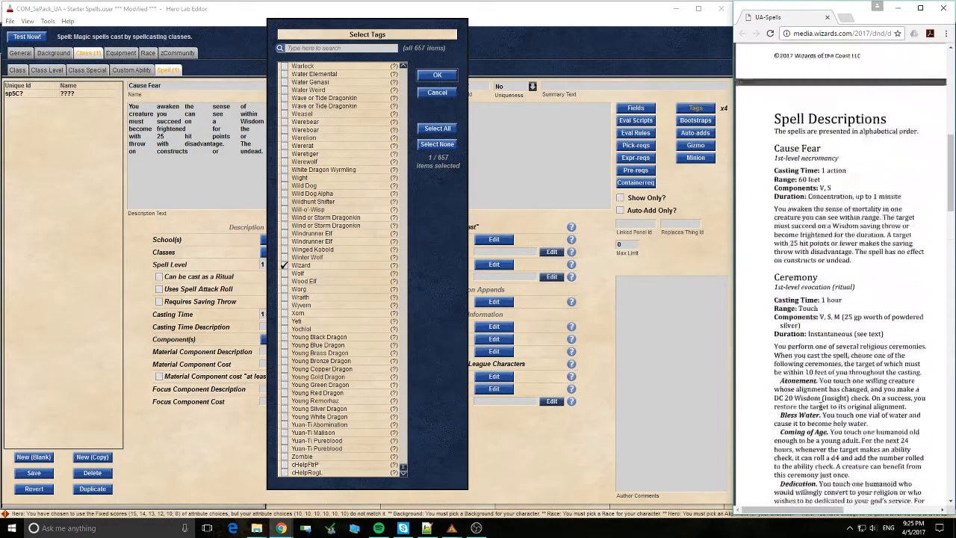
scroll(820, 374, down, 1)
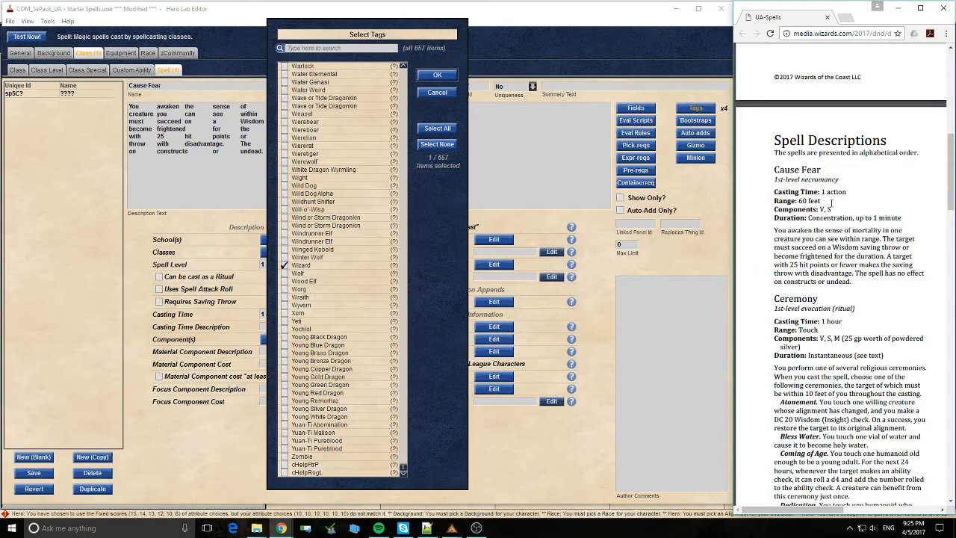
click(441, 76)
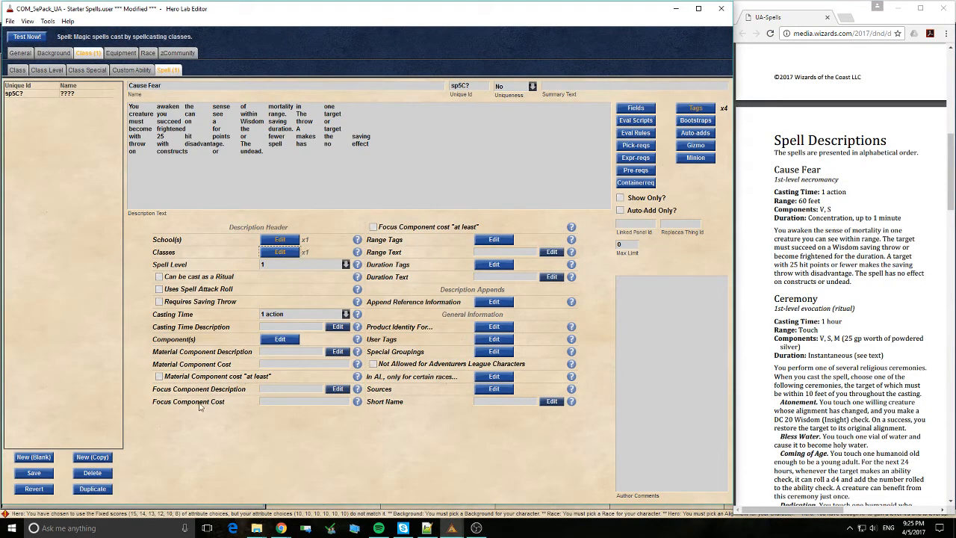
Set Verbal and Somatic as the spell's components and keep the casting time at 1 action.
click(270, 339)
click(284, 224)
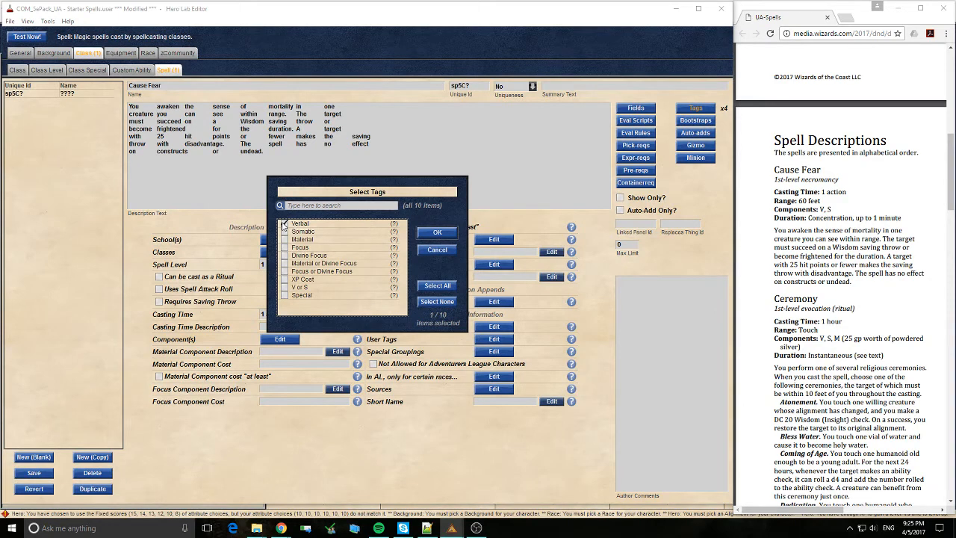
click(284, 232)
click(437, 232)
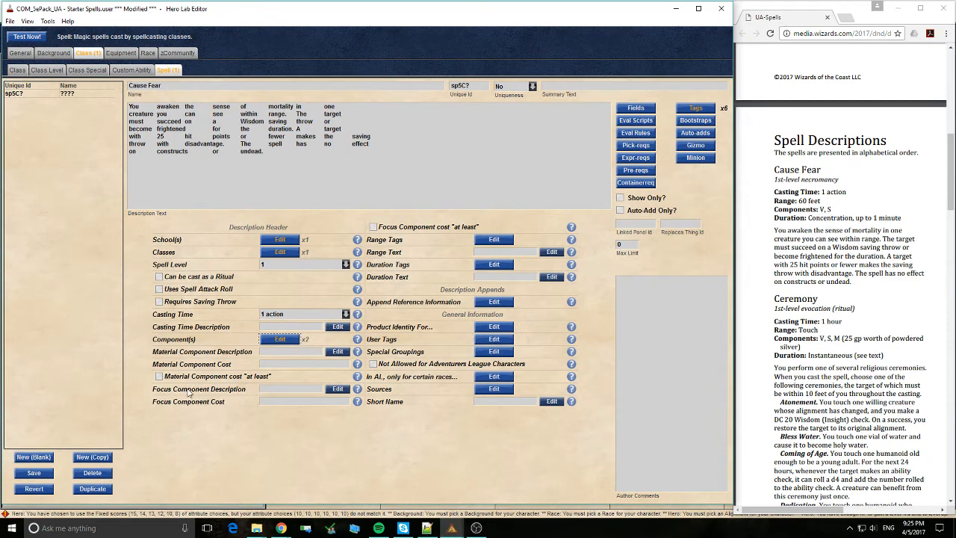
click(306, 314)
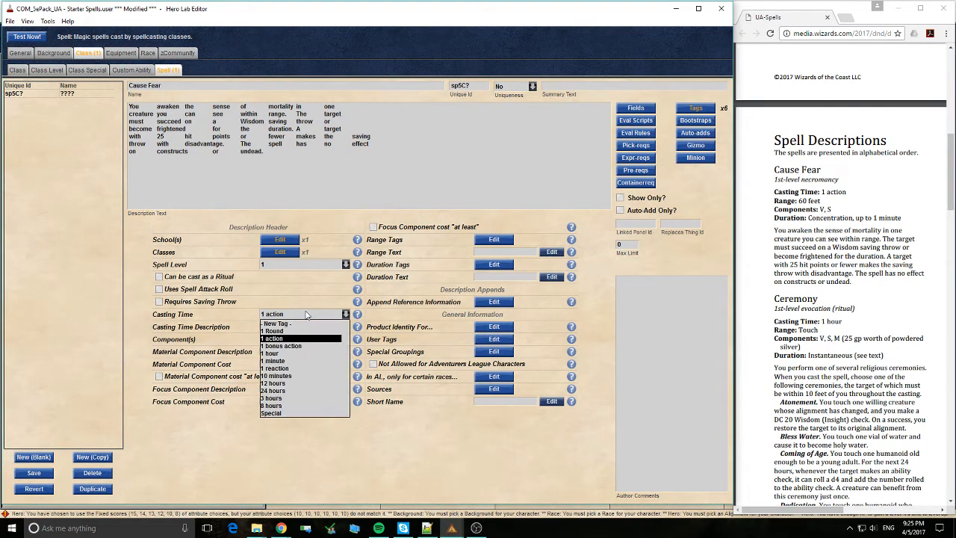
click(284, 339)
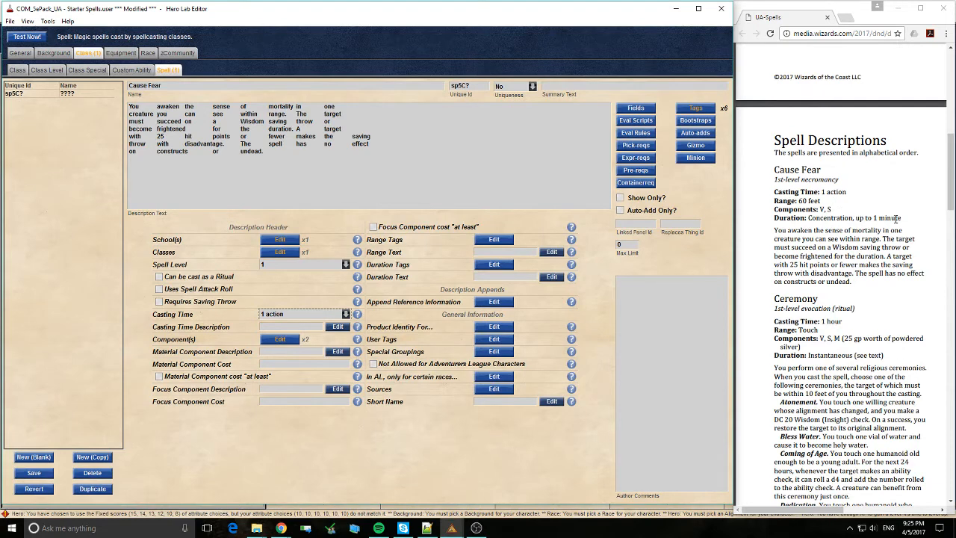
Copy Cause Fear's duration from the PDF into the casting time description, tidied to read "Concentration, up to 1 minute".
drag(896, 219, 809, 217)
key(ctrl+c)
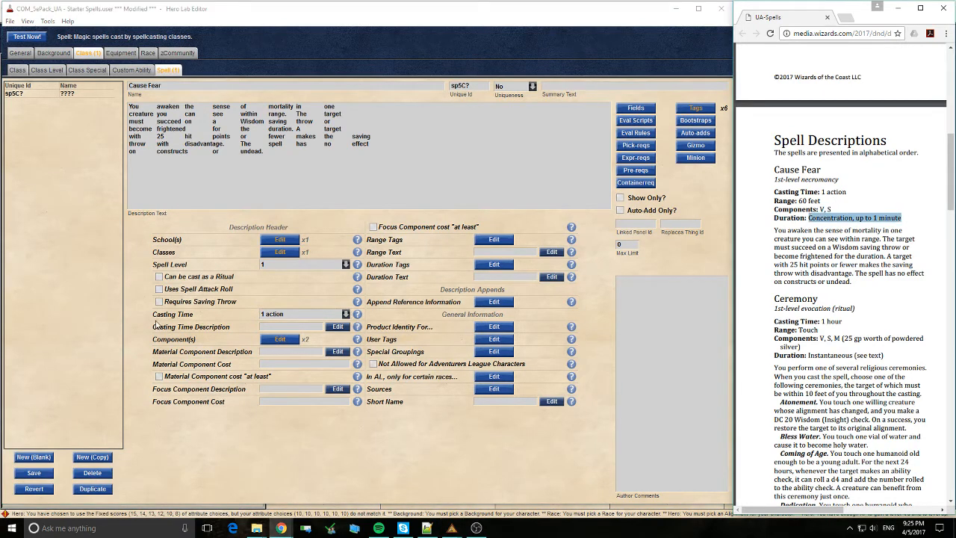
click(338, 327)
key(ctrl+v)
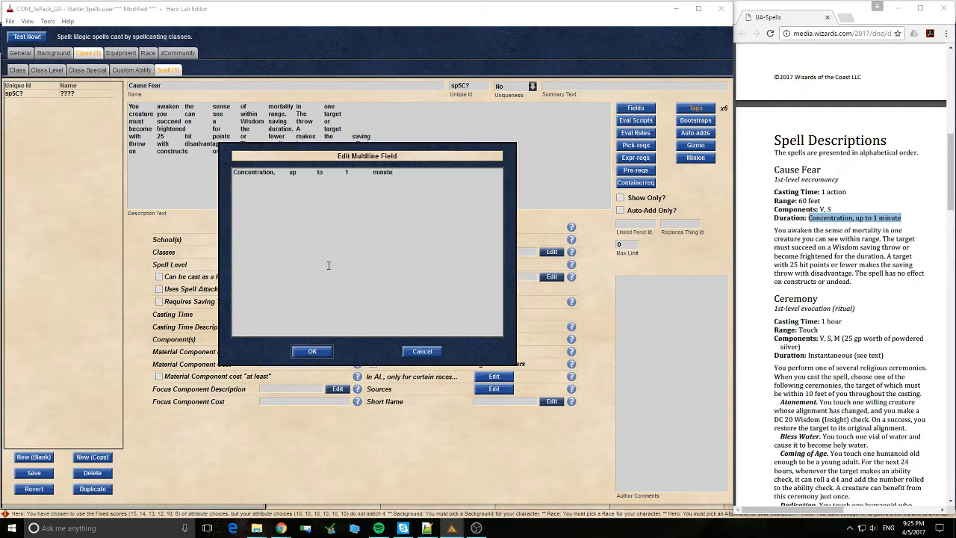
key(ctrl+Left)
key(BackSpace)
key(ctrl+Left)
key(BackSpace)
key(BackSpace)
key(ctrl+Left)
key(BackSpace)
click(312, 351)
Clear the badly spaced text from the Cause Fear description.
click(861, 281)
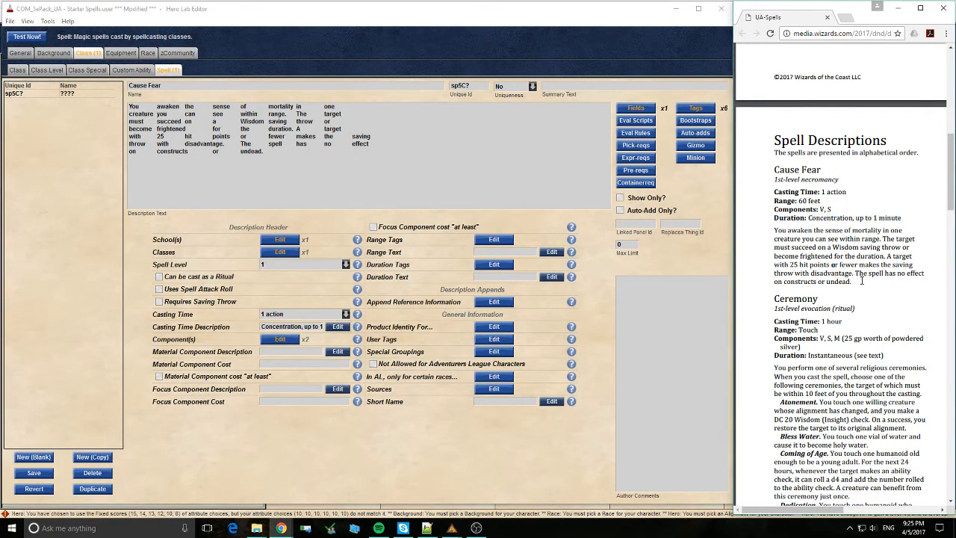
drag(854, 285, 770, 236)
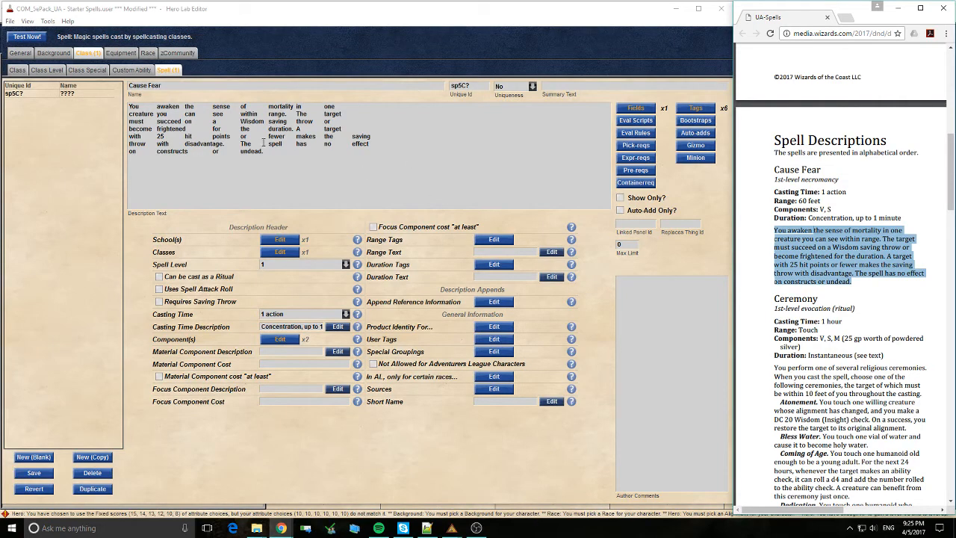
key(ctrl+a)
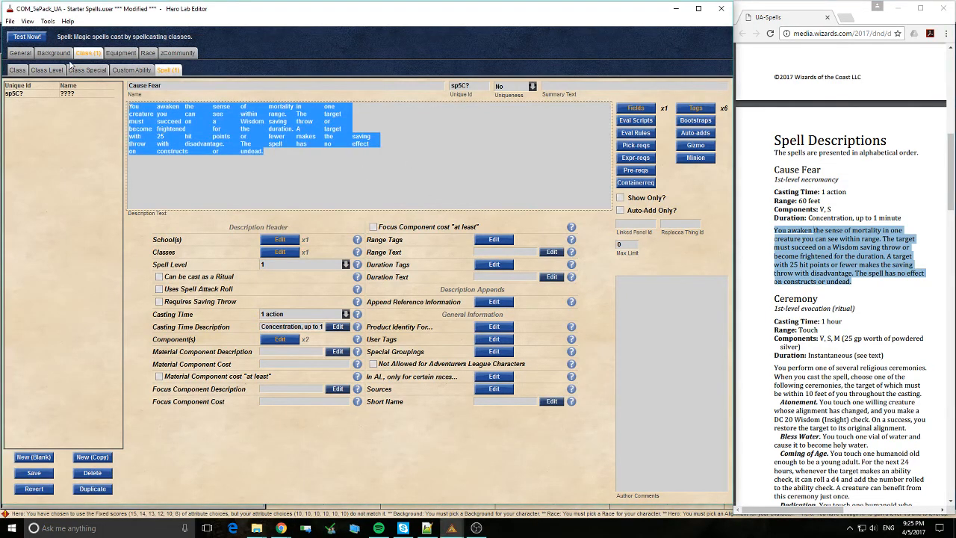
key(Delete)
Copy the PDF's Cause Fear text from "The target must succeed" through "constructs or undead." into the description.
click(844, 239)
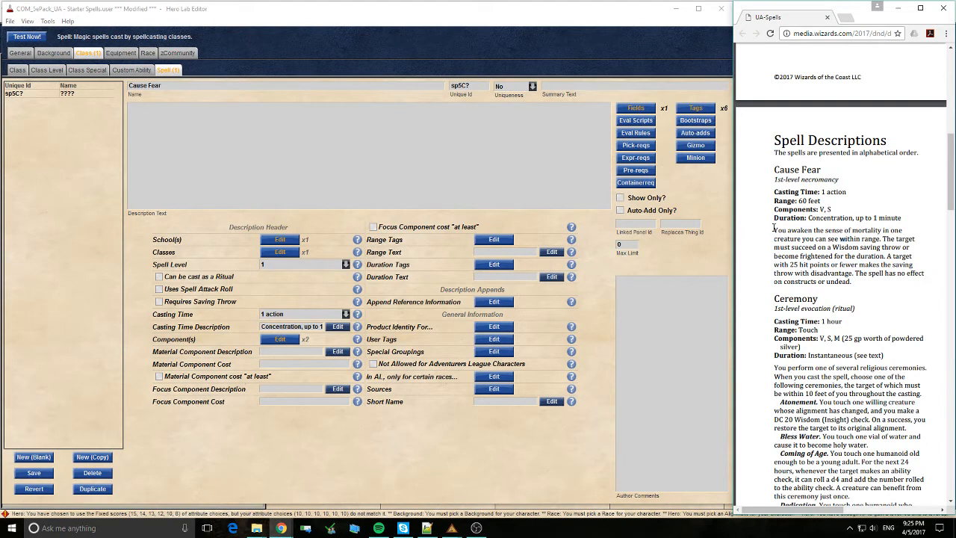
drag(774, 229, 856, 285)
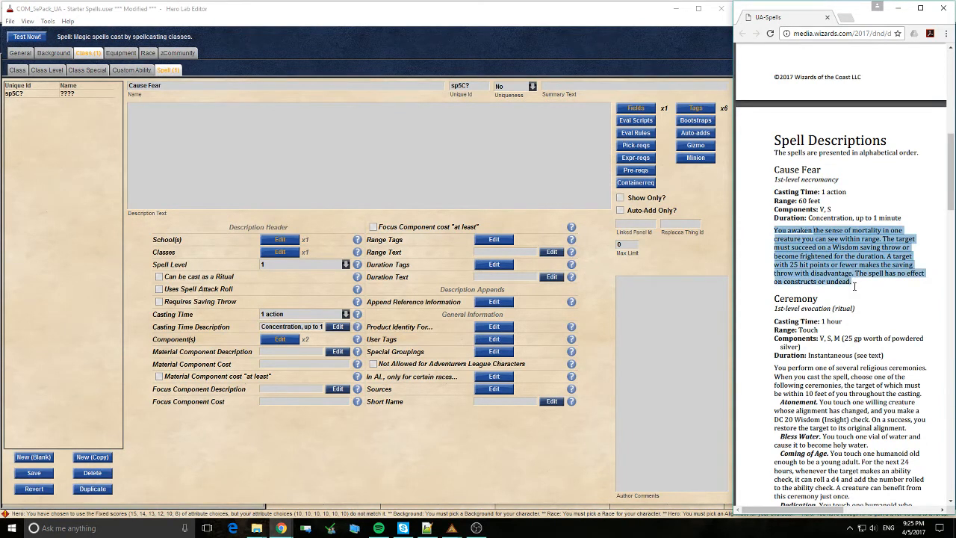
click(858, 275)
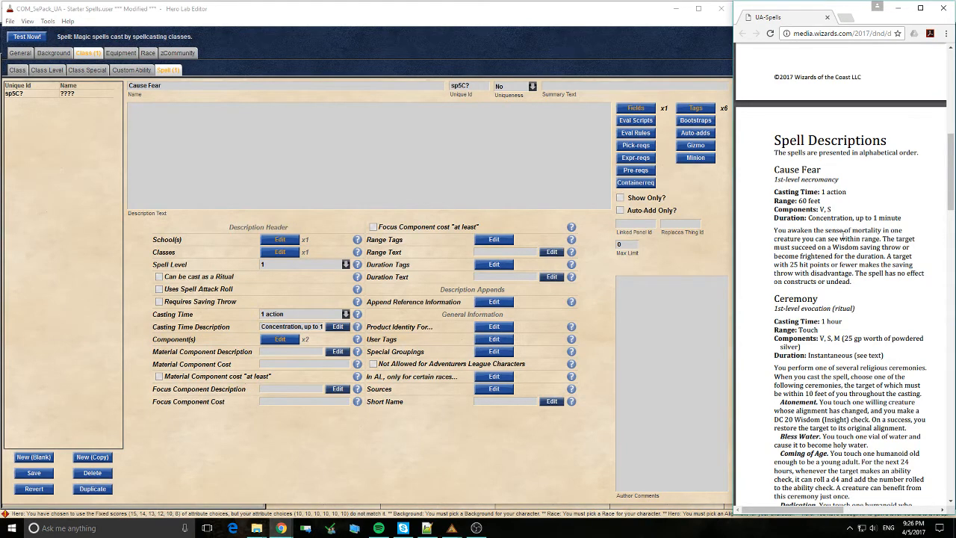
drag(884, 238, 858, 283)
key(ctrl+c)
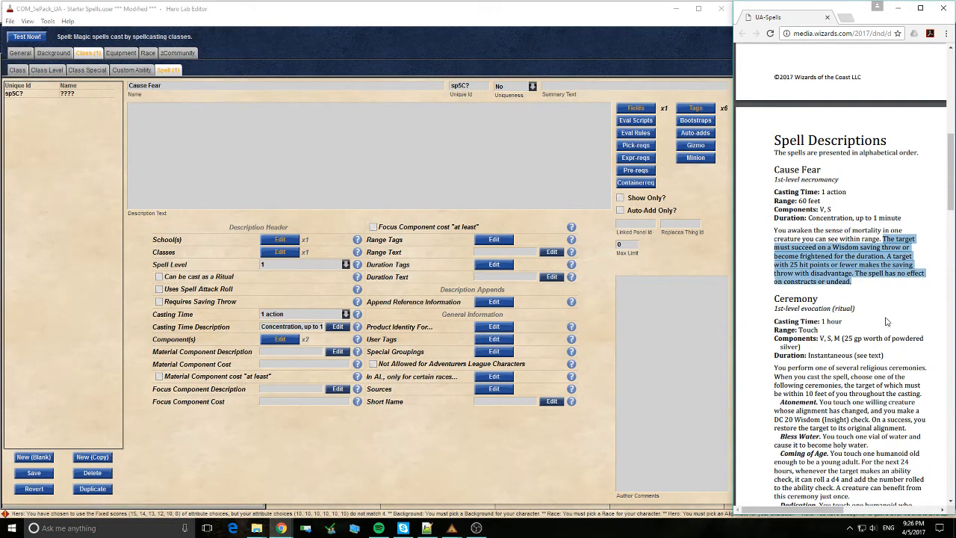
click(443, 156)
key(ctrl+v)
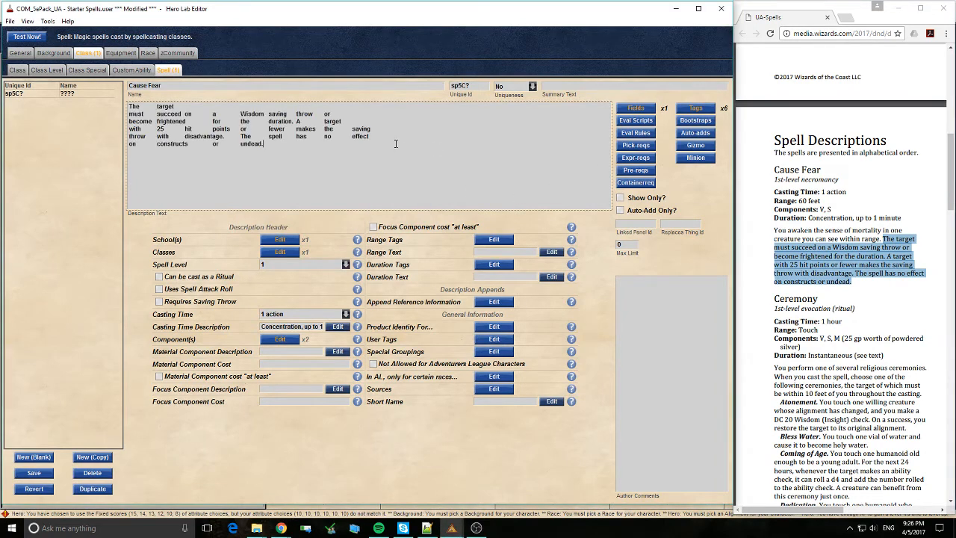
Insert "Can only be cast on one creature you can see within range." ahead of the pasted description, on the same line.
key(Return)
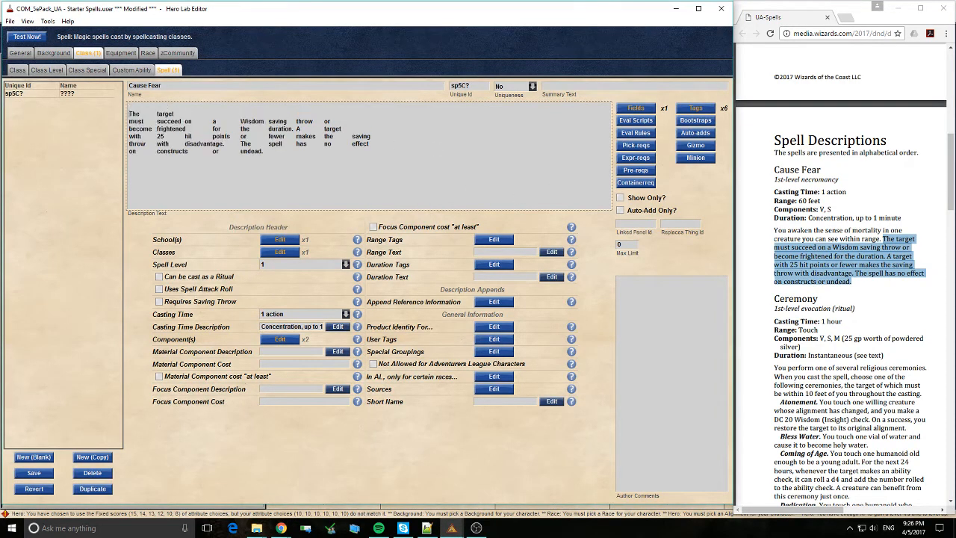
text(Can only be)
text( cast on one crea)
text(ture wil)
text(you can see wi)
text(thin)
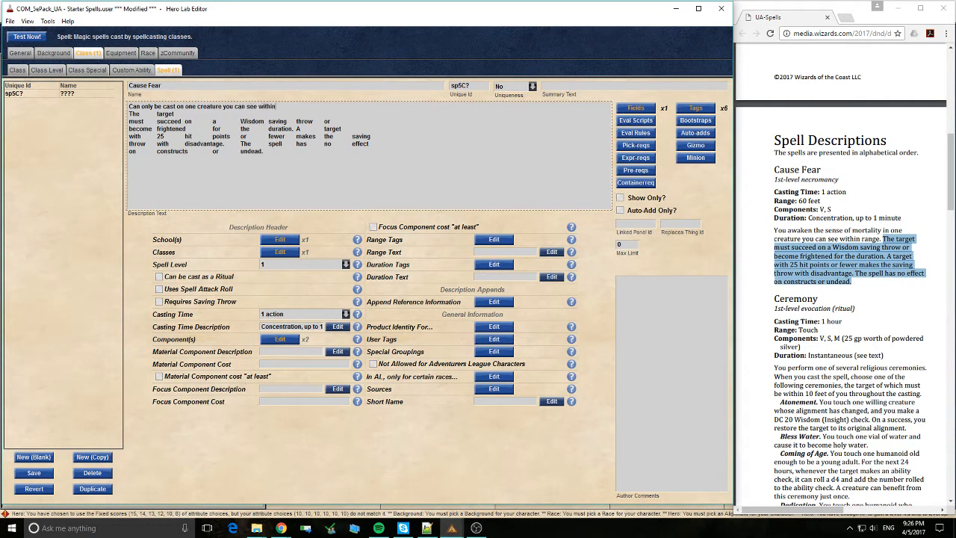
text(range.)
key(Delete)
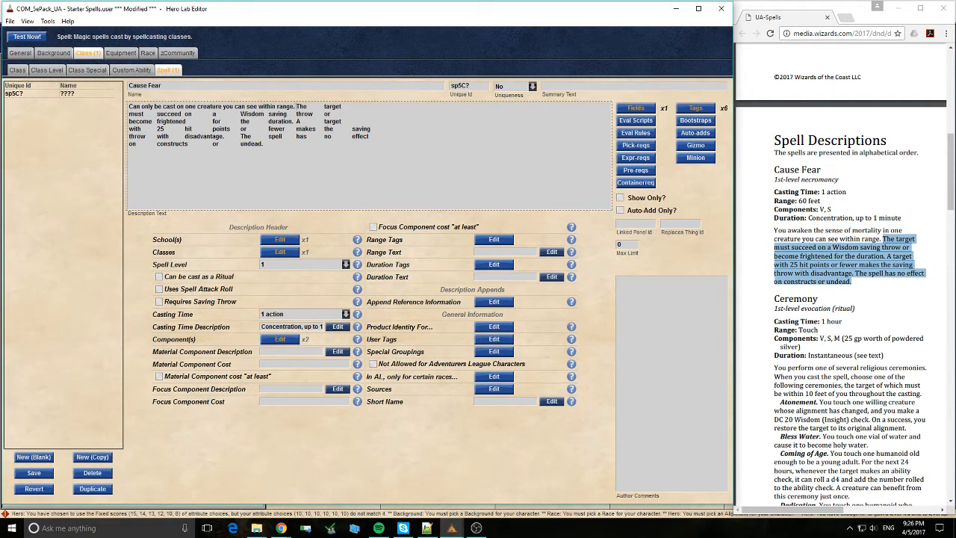
Join the description's opening lines and close the wide gaps between words through "must succeed on a".
key(BackSpace)
key(BackSpace)
key(BackSpace)
key(BackSpace)
key(BackSpace)
key(Delete)
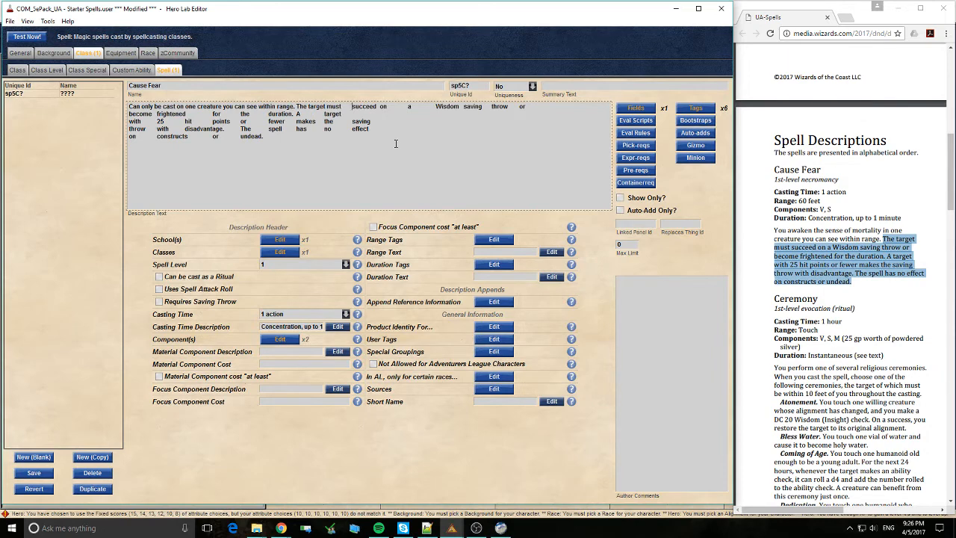
key(BackSpace)
key(BackSpace)
key(BackSpace)
key(BackSpace)
key(Right)
key(Right)
key(Right)
key(Right)
key(Right)
key(Right)
key(Delete)
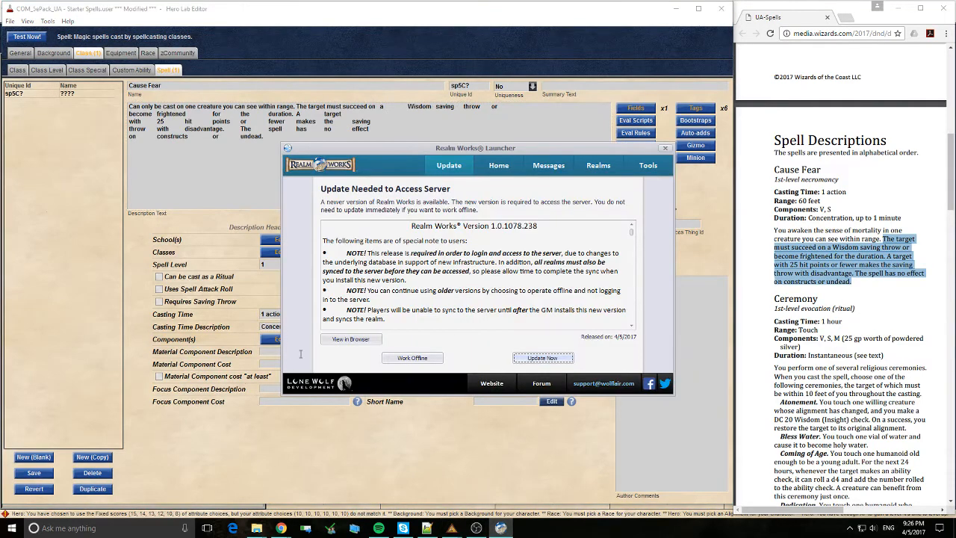
Accept the Realm Works update and close the gaps in the description's "Wisdom saving throw or" wording.
click(543, 357)
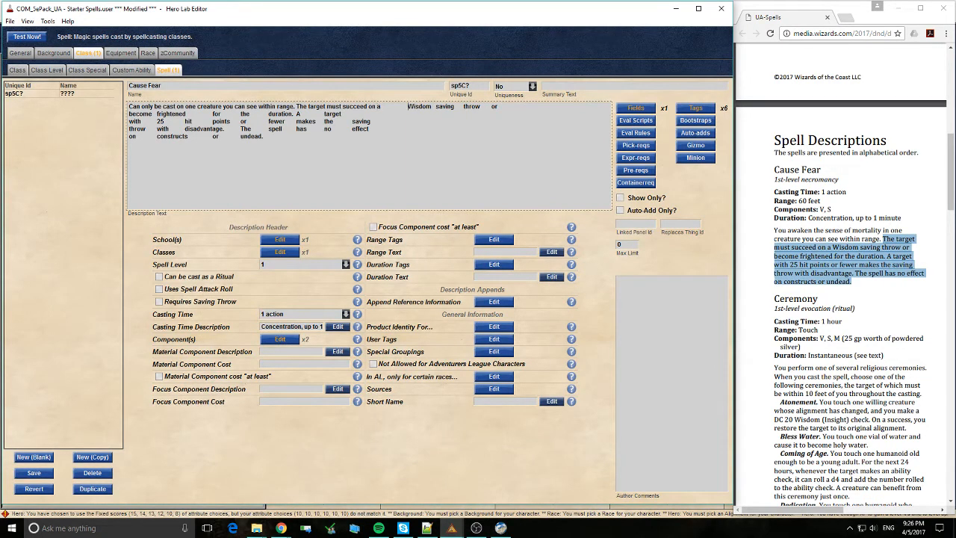
key(BackSpace)
key(BackSpace)
key(BackSpace)
key(BackSpace)
Cut the whole description and paste it into Notepad++ over the old text in the new 3 document.
key(ctrl+a)
key(ctrl+x)
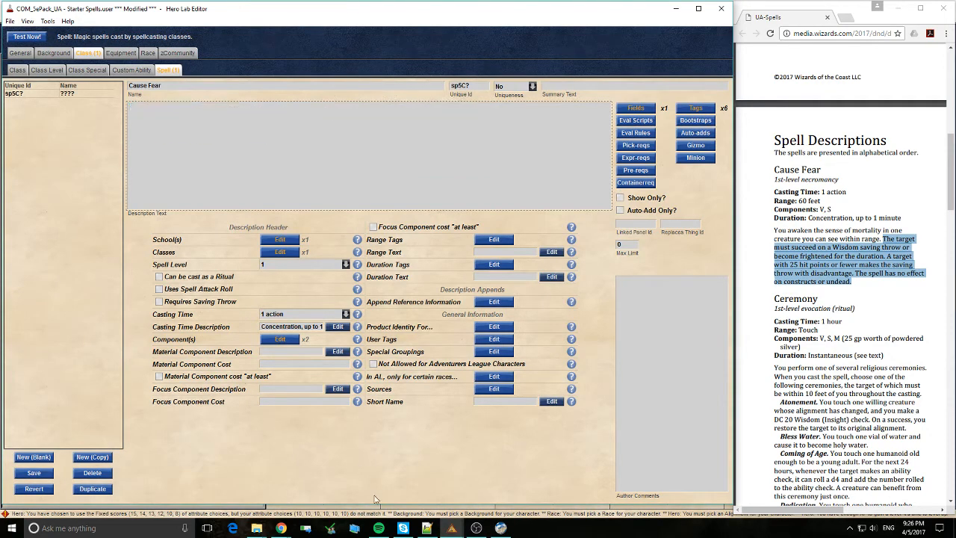
click(427, 528)
click(184, 159)
key(ctrl+a)
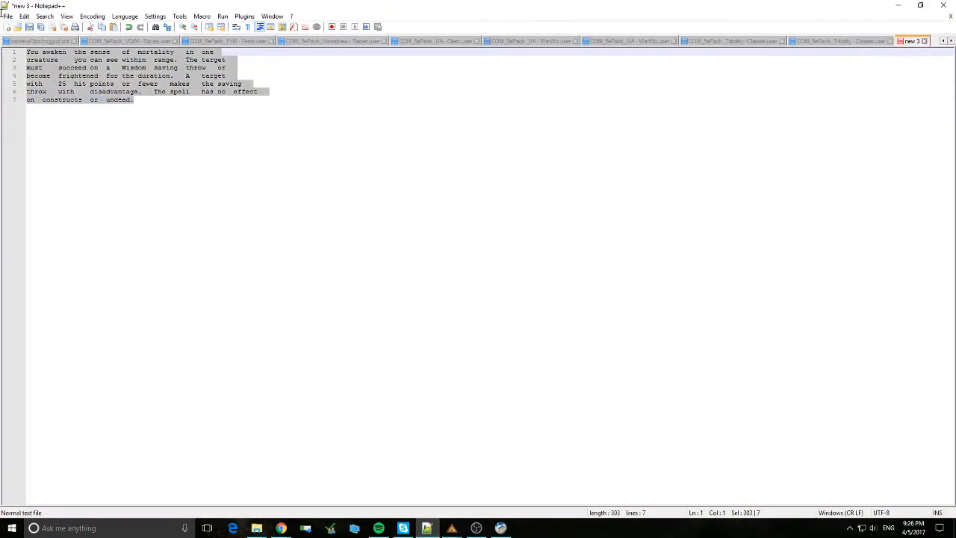
key(ctrl+v)
Copy the wide gap before "makes" in the Notepad++ text for use as a search string.
click(171, 68)
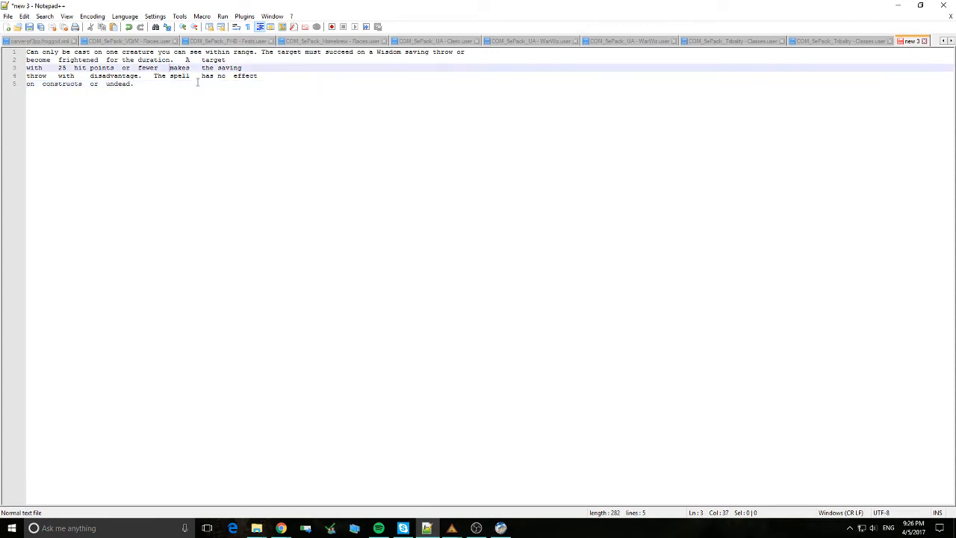
key(shift+Left)
key(shift+Left)
click(232, 87)
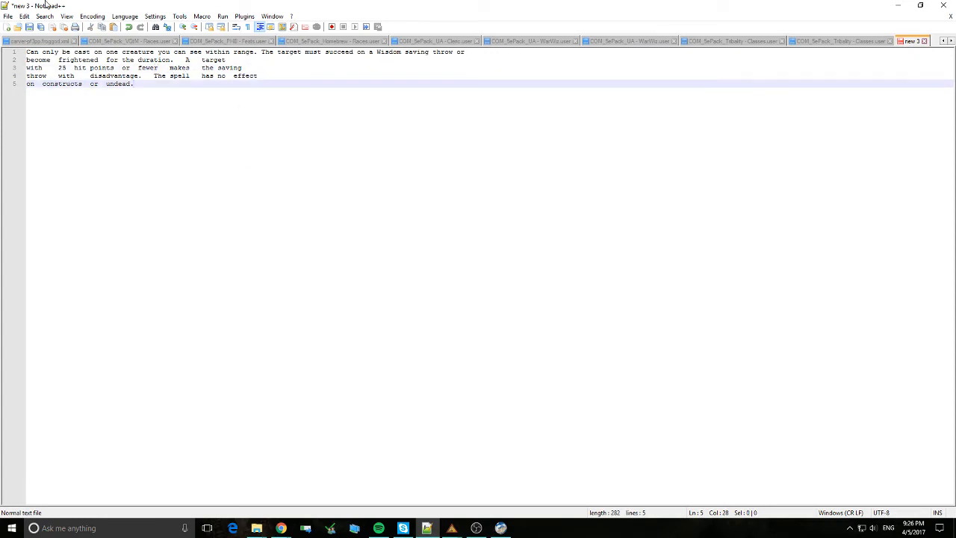
click(24, 16)
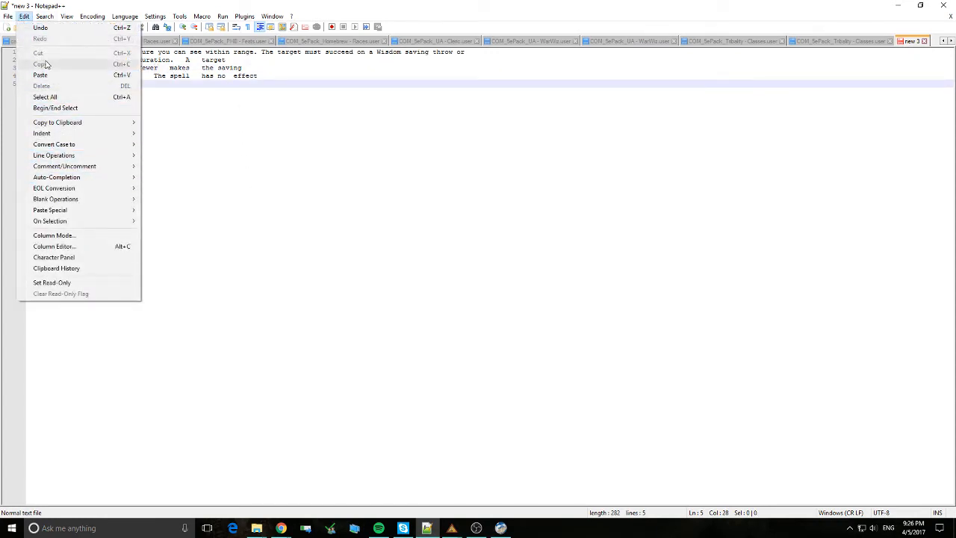
click(197, 165)
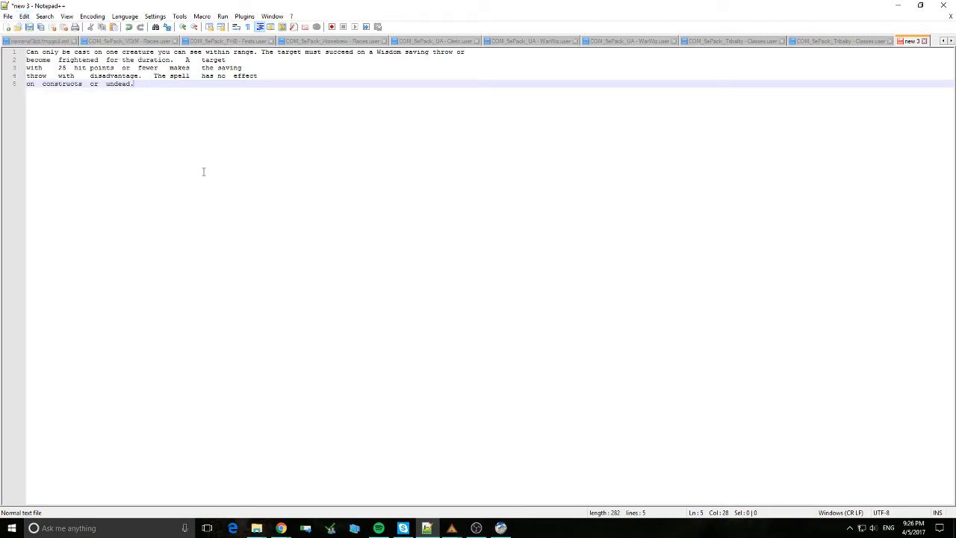
Replace all occurrences of the copied gap with a single space throughout the description text.
key(ctrl+f)
click(375, 200)
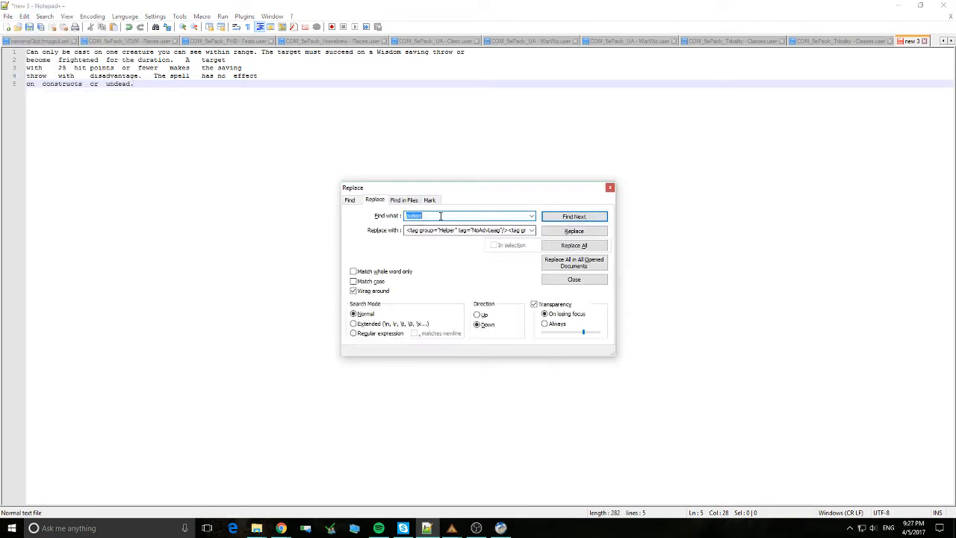
key(ctrl+v)
key(Tab)
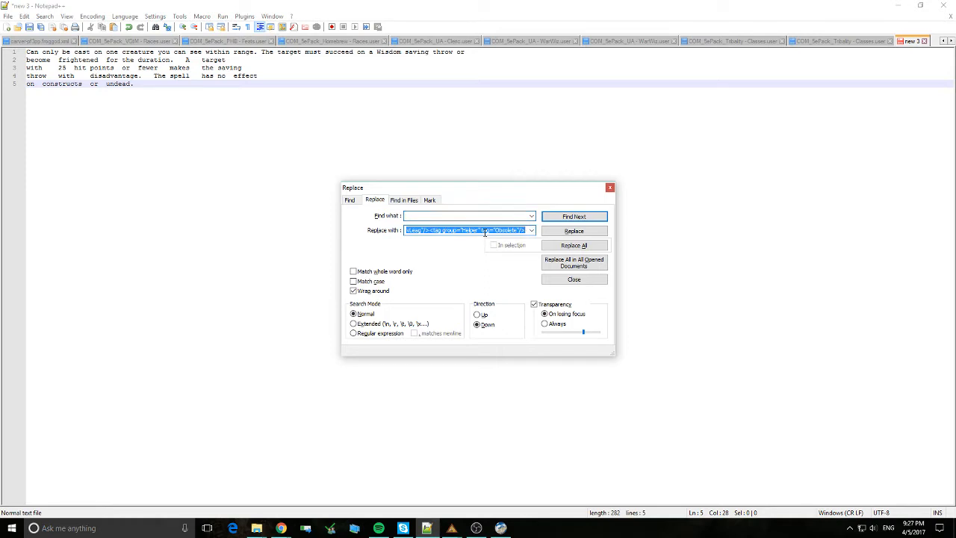
key(Delete)
click(574, 246)
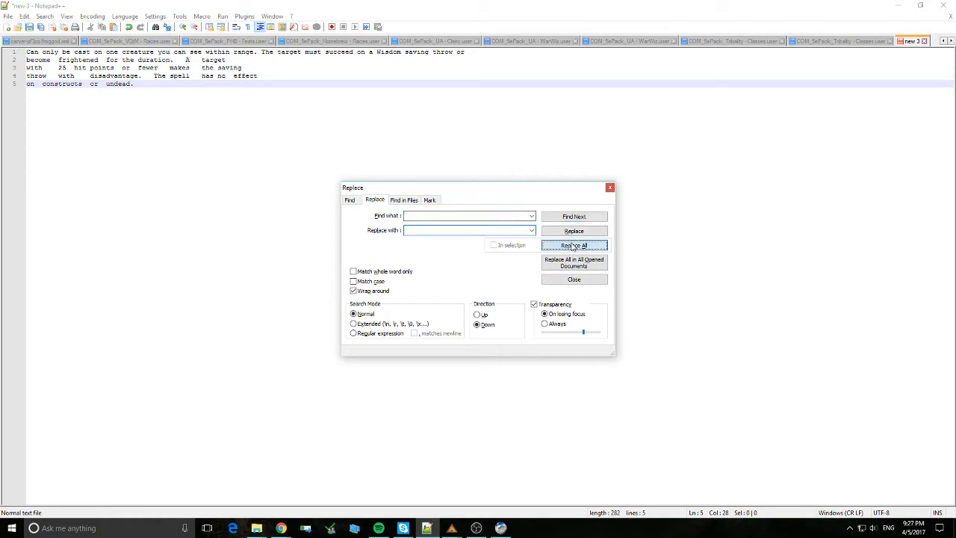
click(610, 188)
Remove the line breaks so the whole description runs as one continuous line ending in "constructs or undead.".
click(234, 61)
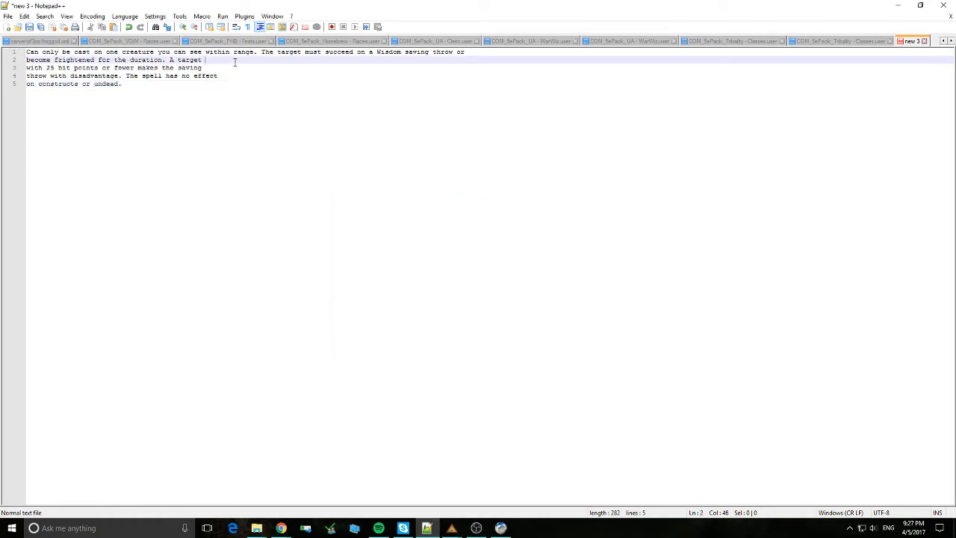
key(Up)
key(End)
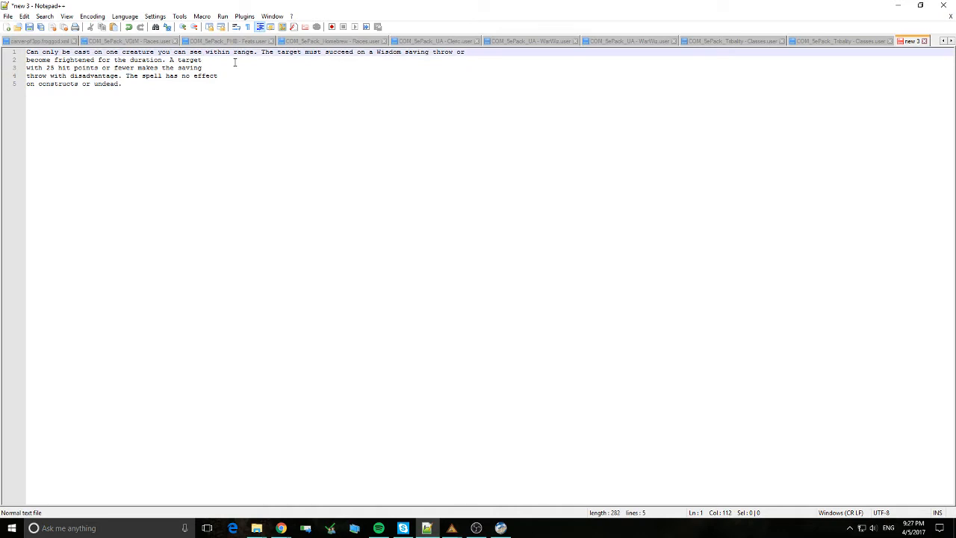
key(Delete)
key(End)
key(Delete)
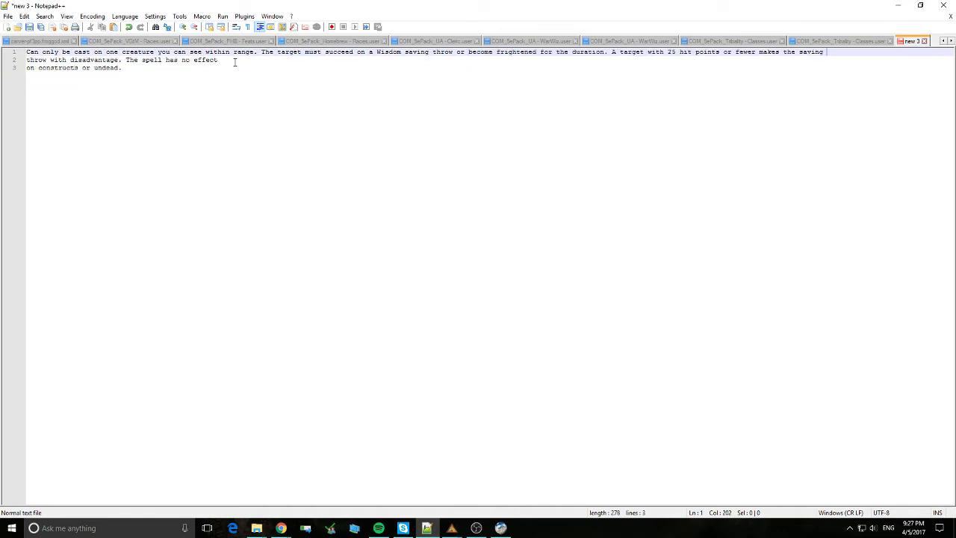
key(Delete)
key(Delete)
key(Down)
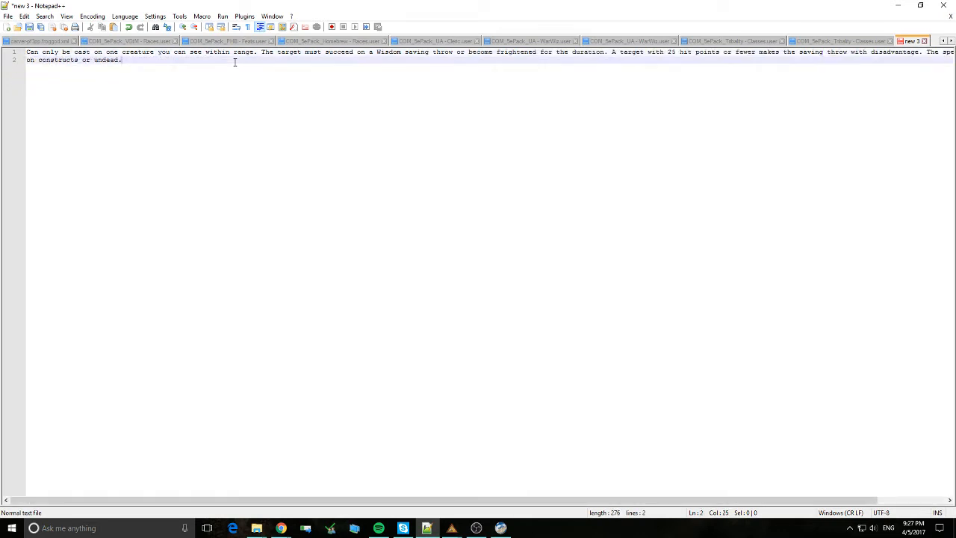
key(Up)
key(End)
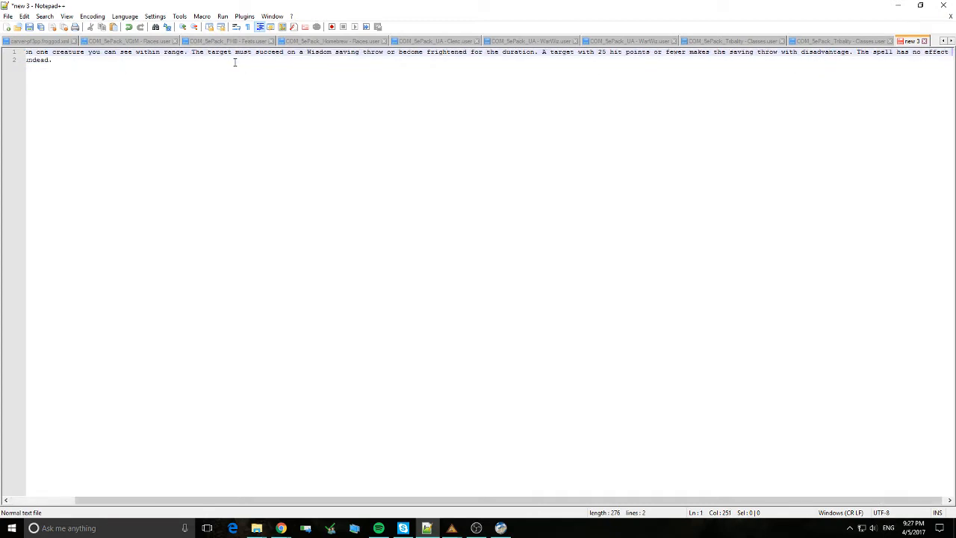
key(Delete)
key(End)
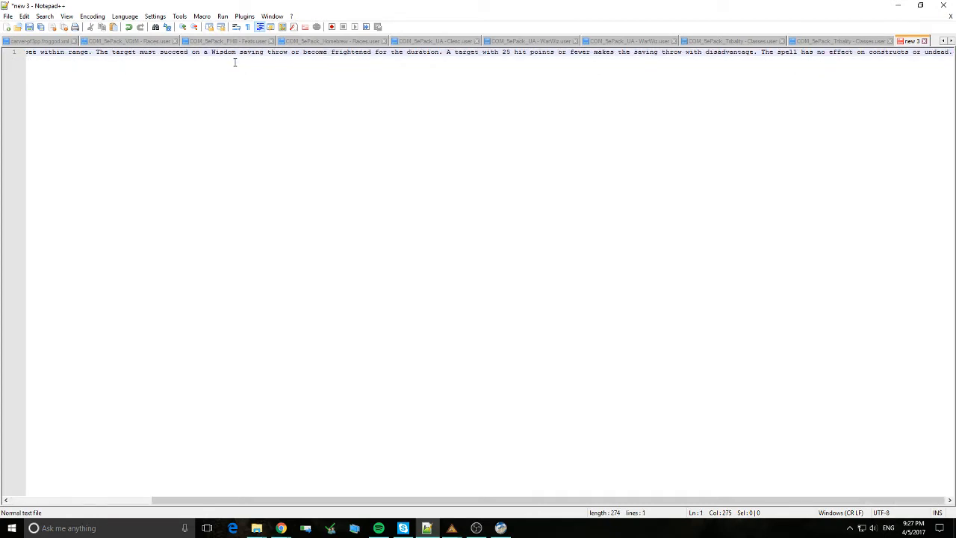
Copy the entire cleaned description from Notepad++ and paste it into Cause Fear's Description Text in the Hero Lab Editor.
key(ctrl+a)
key(ctrl+c)
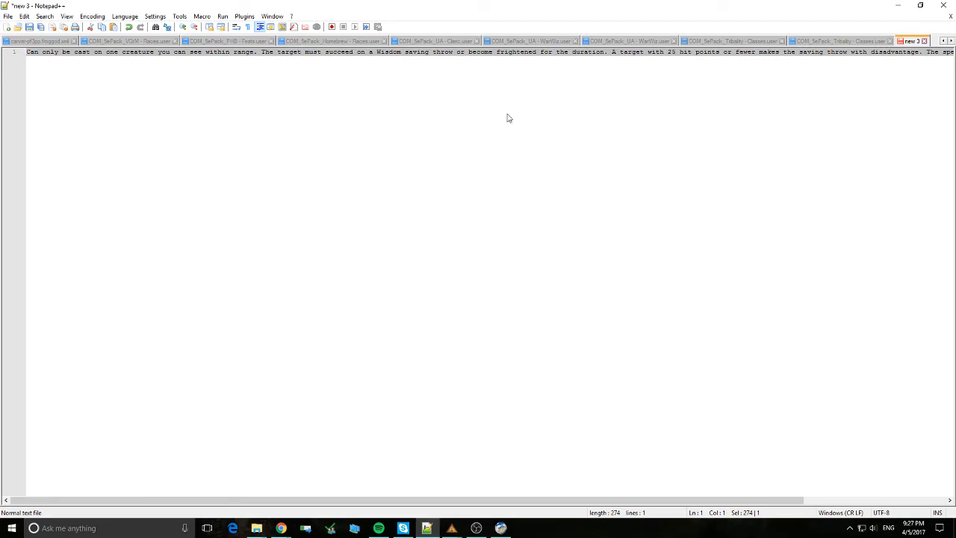
click(897, 6)
key(ctrl+v)
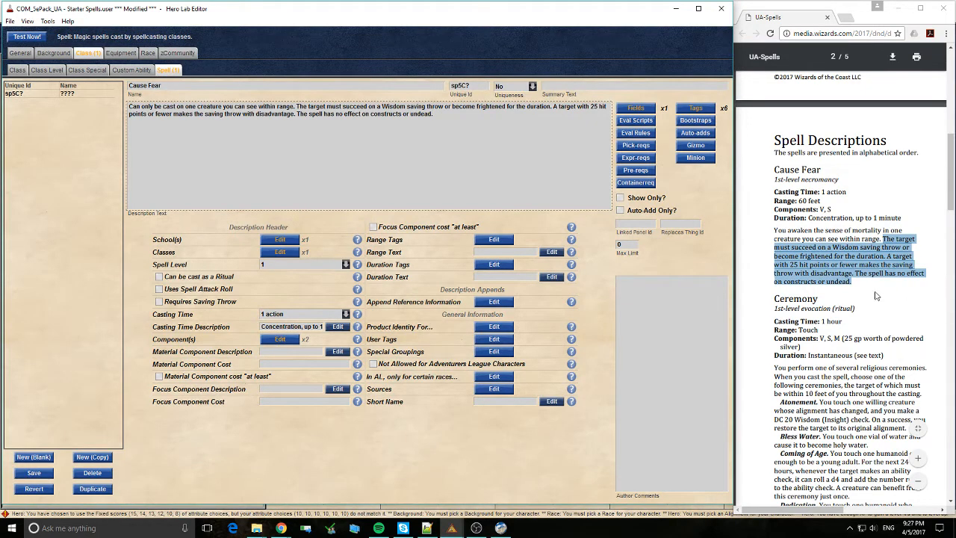
Review the Cause Fear entry and the class spell lists in the UA-Spells PDF against the editor's filled-in fields.
drag(854, 286, 742, 219)
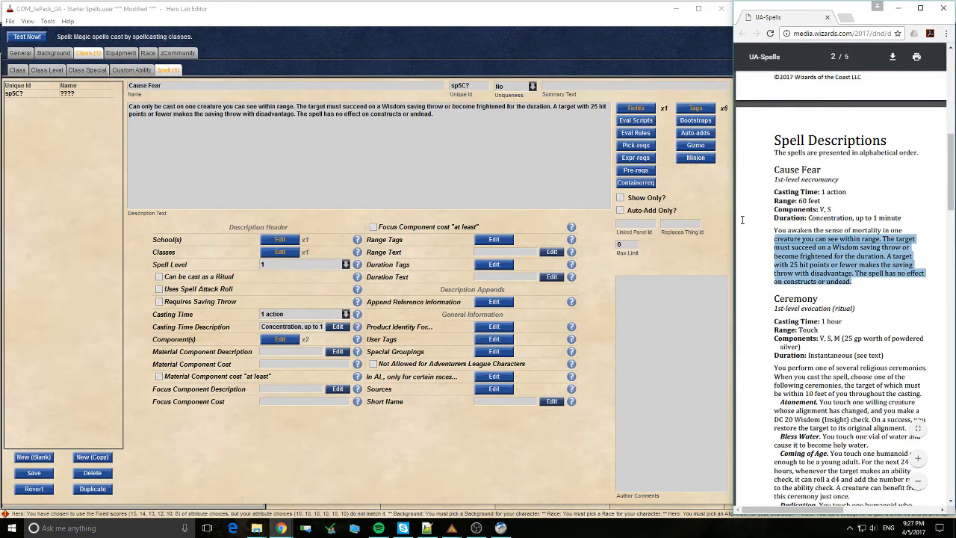
click(882, 278)
drag(866, 274, 775, 231)
click(834, 264)
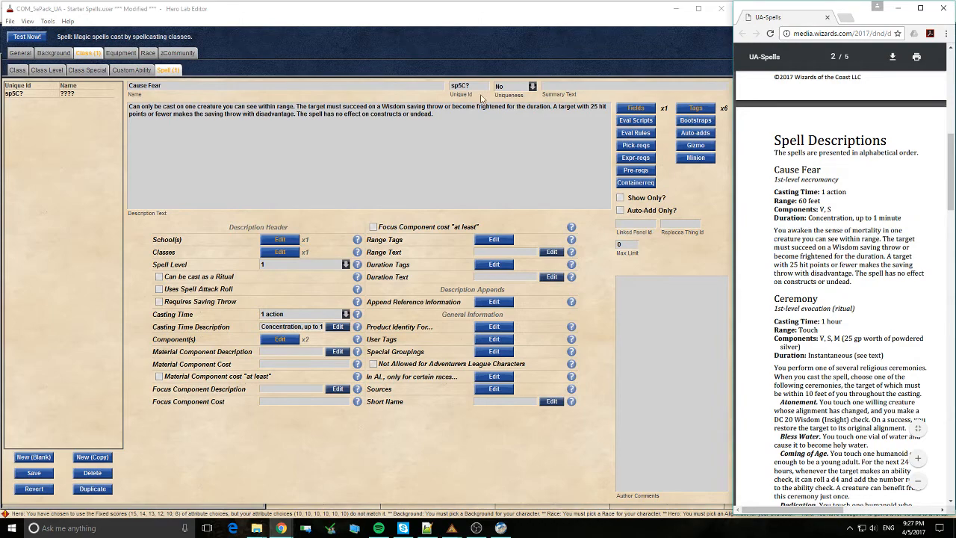
scroll(871, 273, down, 2)
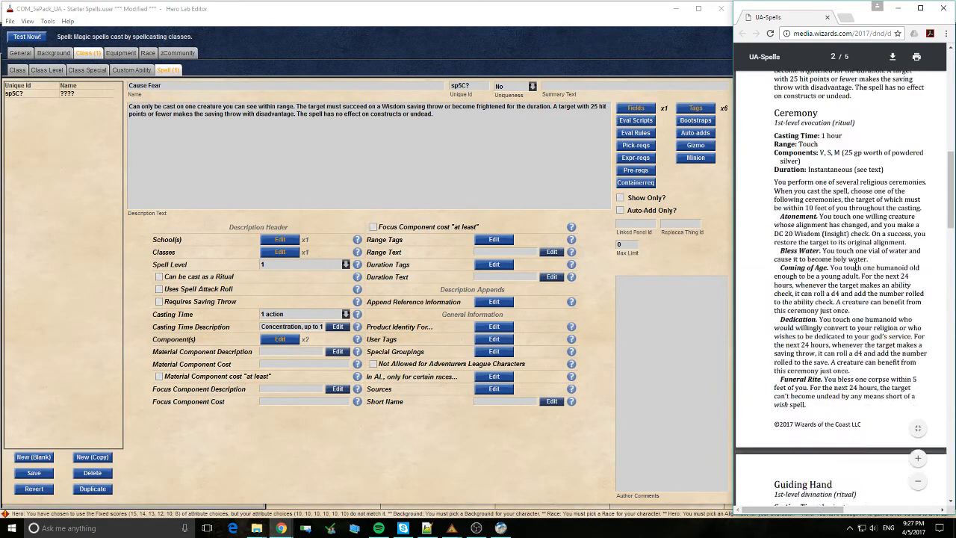
scroll(870, 274, up, 6)
click(397, 181)
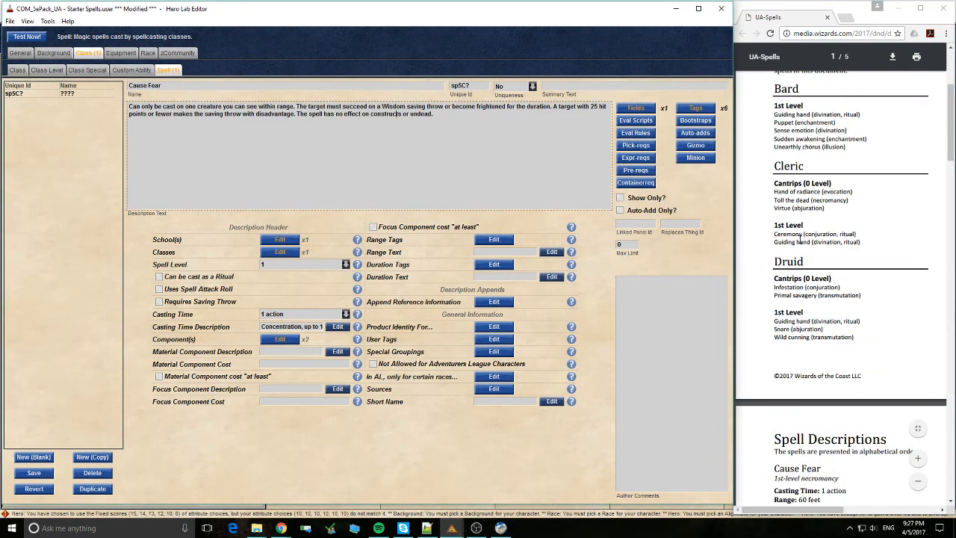
scroll(874, 272, down, 10)
scroll(868, 272, down, 4)
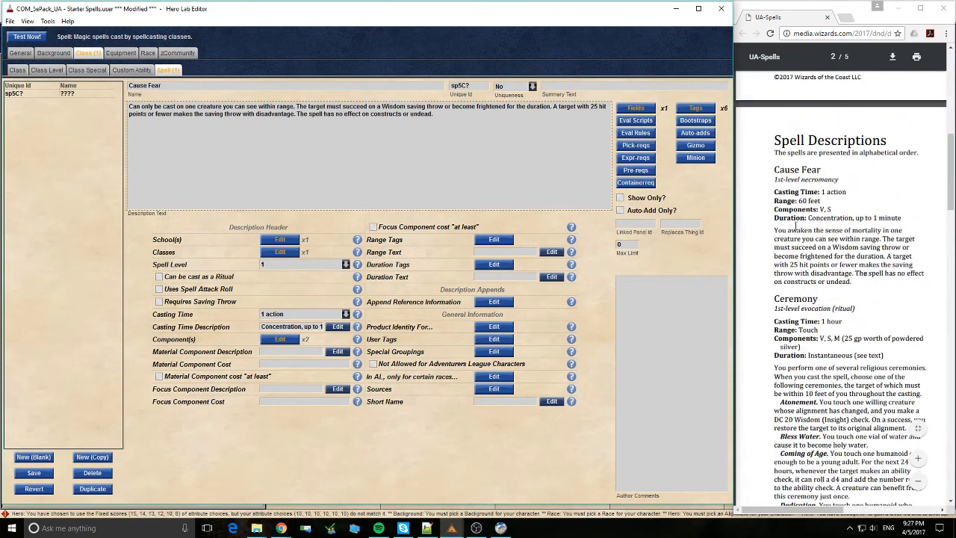
drag(851, 192, 755, 192)
click(830, 201)
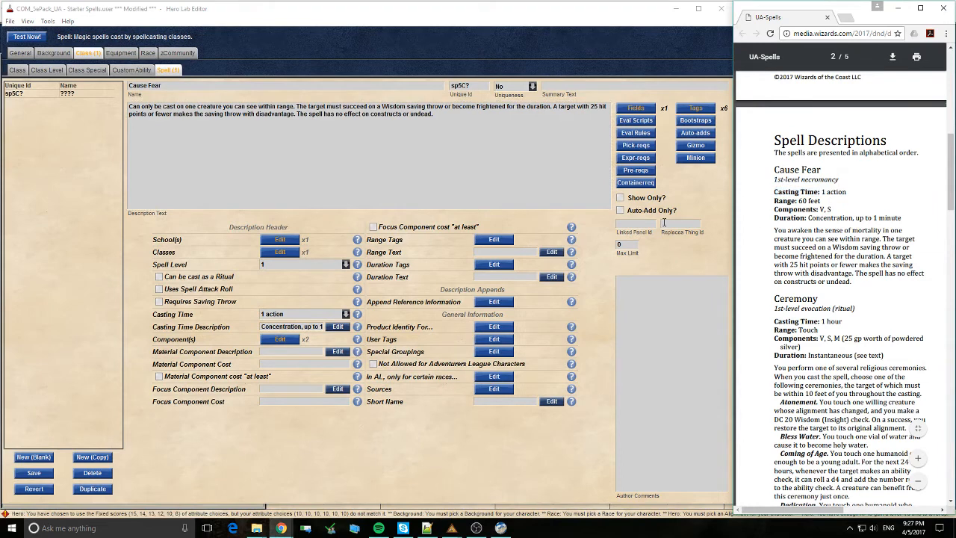
Assign the 60 range tag to Cause Fear and set its Range Text to "60 feet".
click(496, 241)
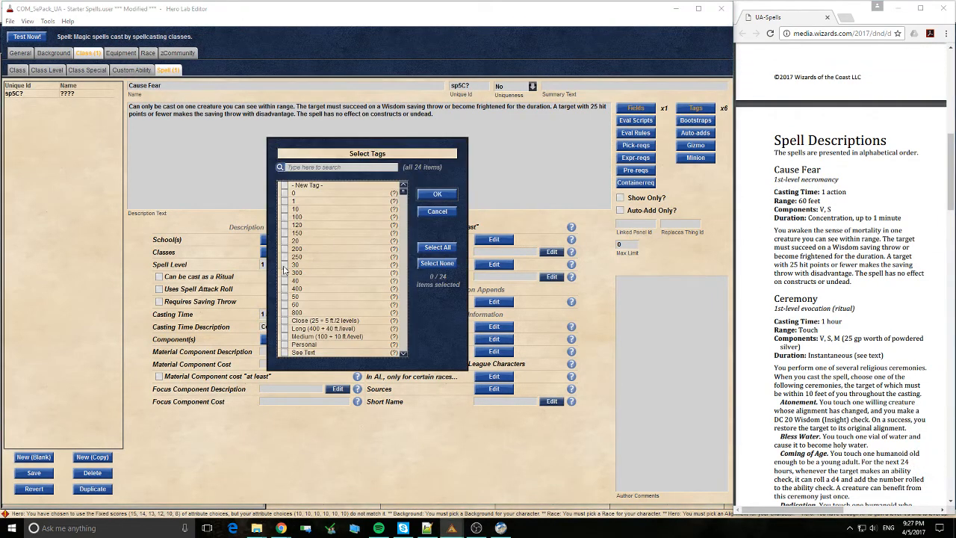
click(284, 304)
click(437, 195)
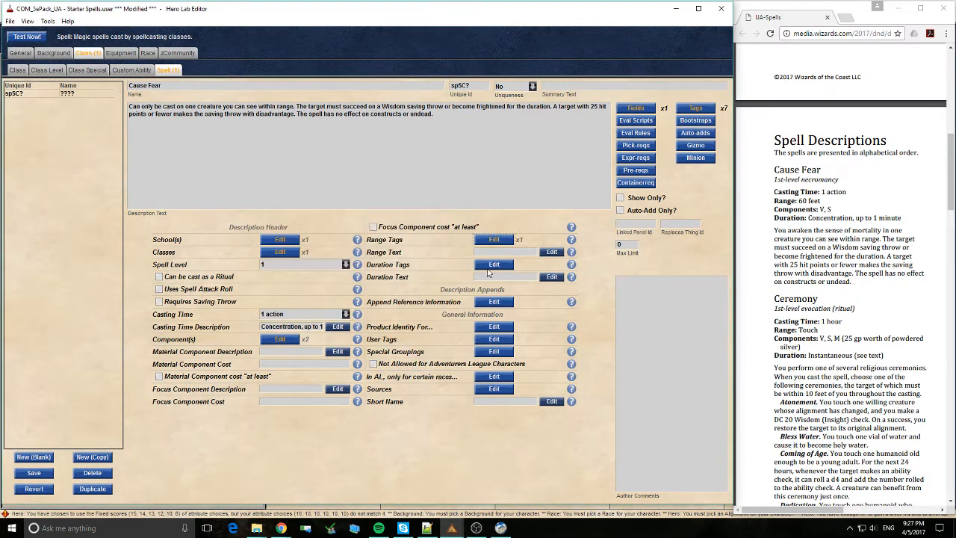
drag(802, 201, 828, 210)
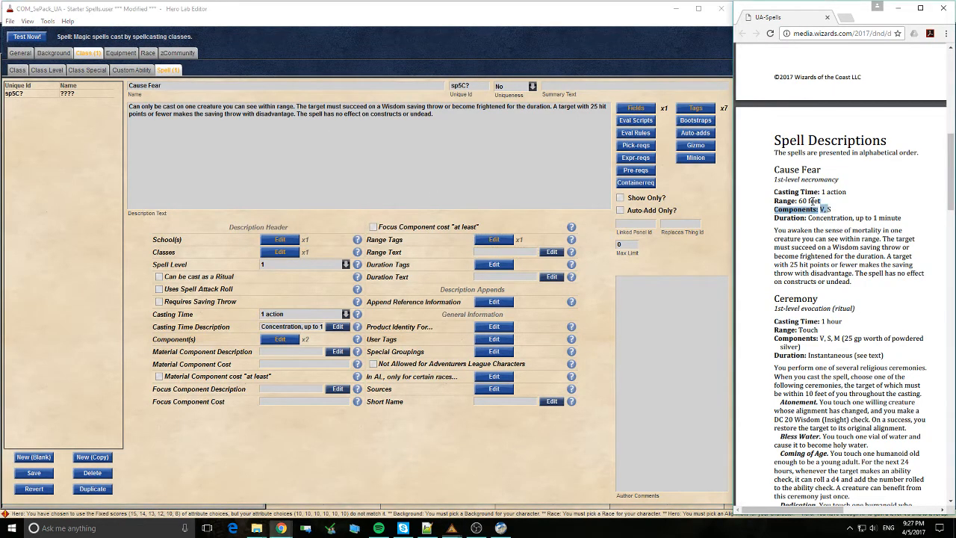
click(496, 252)
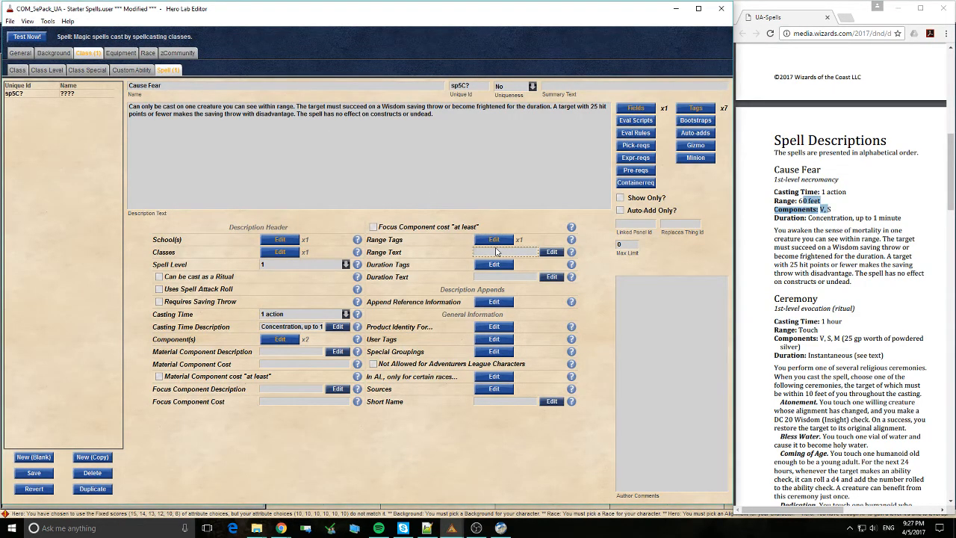
text(60 feet)
Assign the Concentration duration tag to Cause Fear.
click(900, 218)
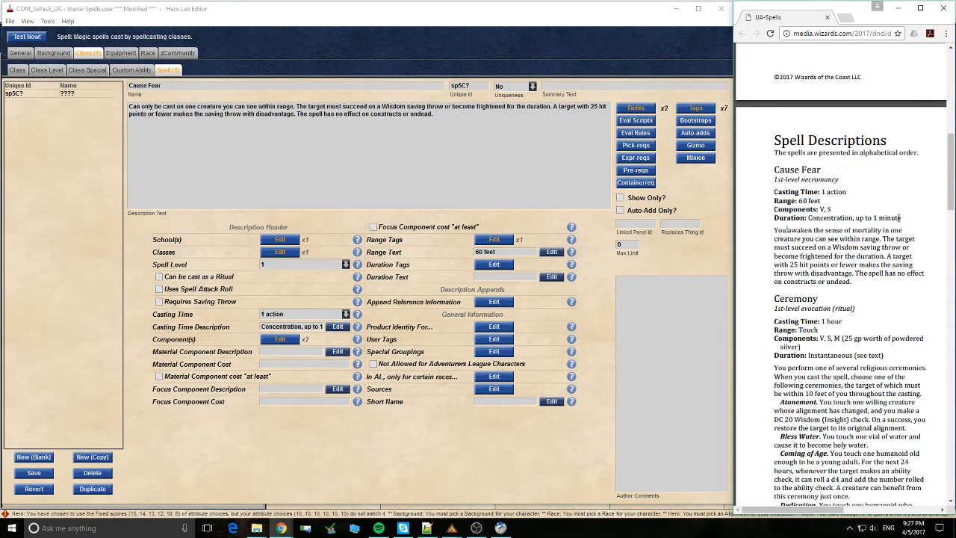
click(494, 264)
click(298, 281)
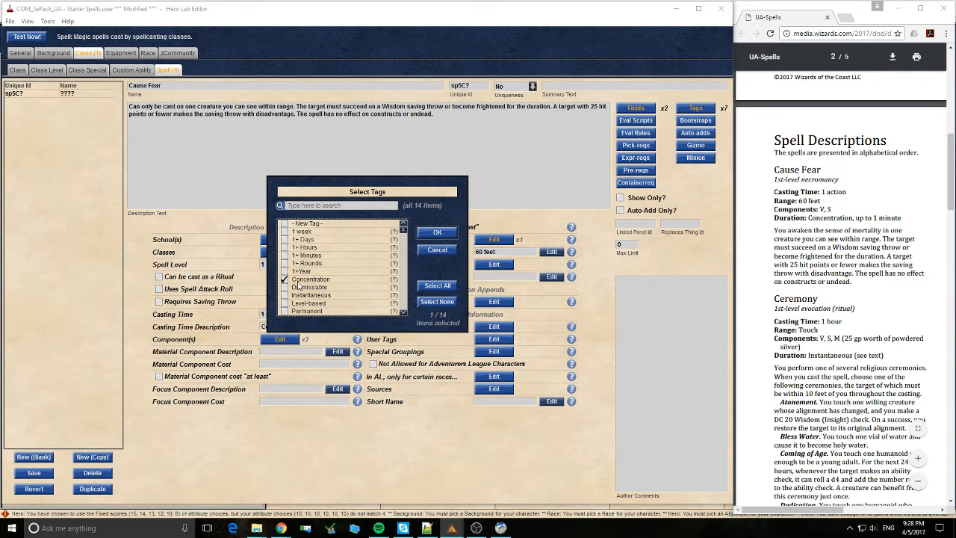
click(437, 232)
Move "Concentration, up to 1 minute" from the Casting Time Description into the Duration Text, leaving the former empty.
drag(901, 218, 810, 219)
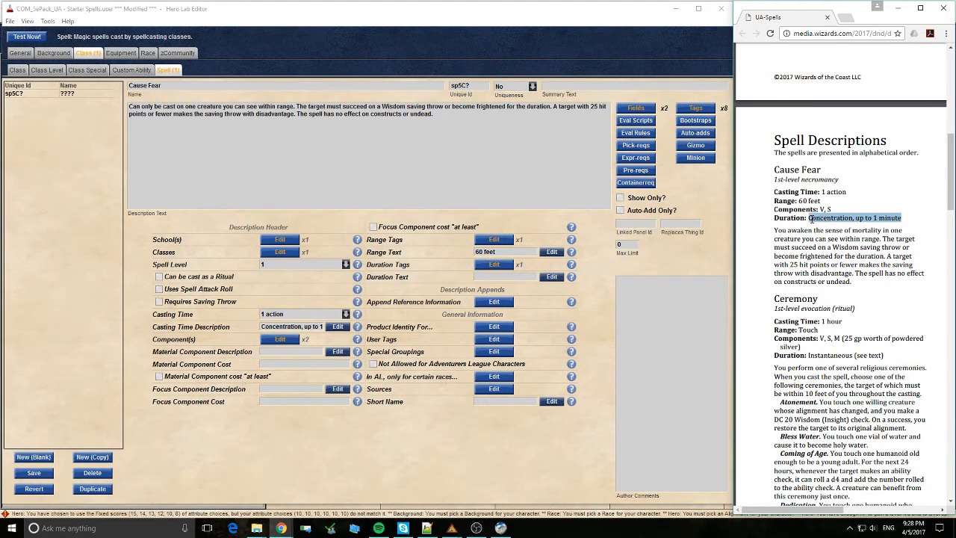
click(333, 327)
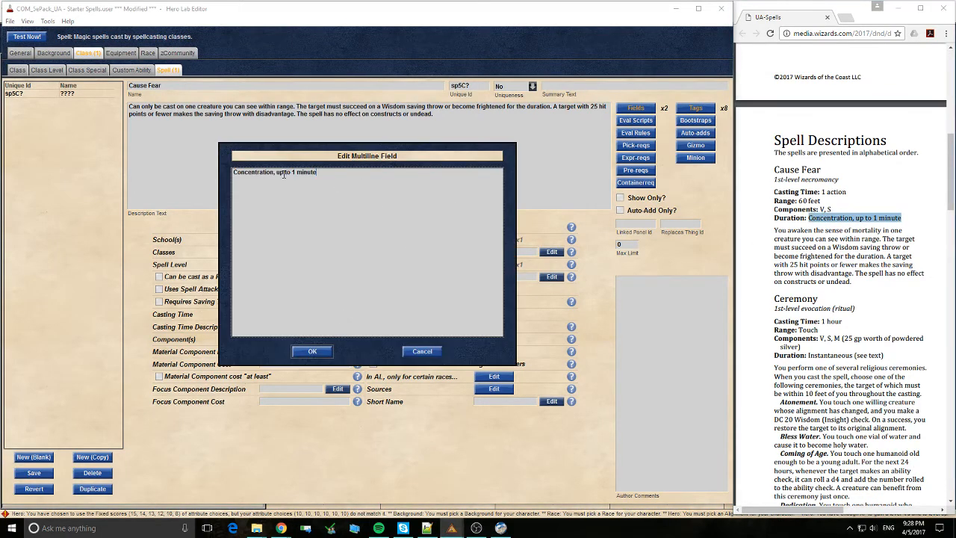
key(ctrl+a)
key(ctrl+c)
key(Delete)
click(312, 351)
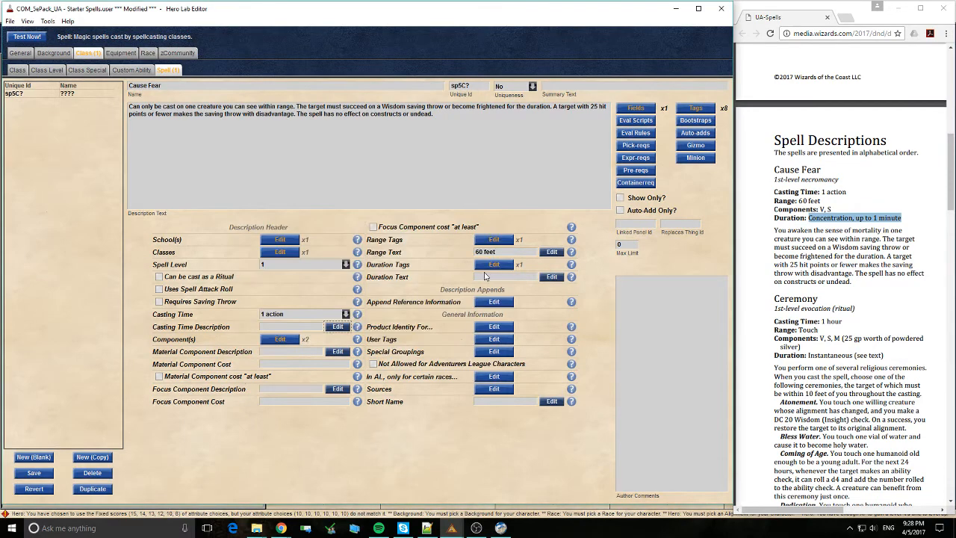
click(551, 277)
key(ctrl+v)
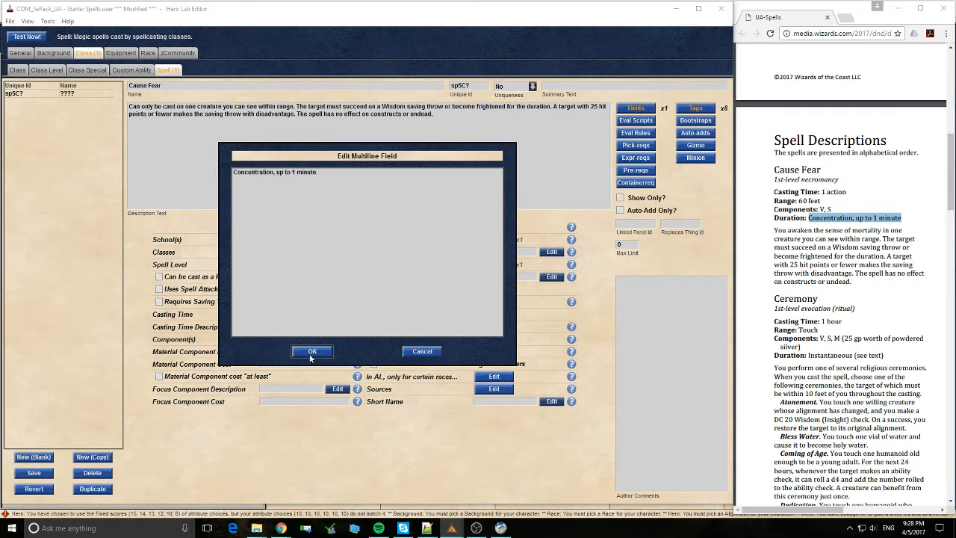
click(311, 352)
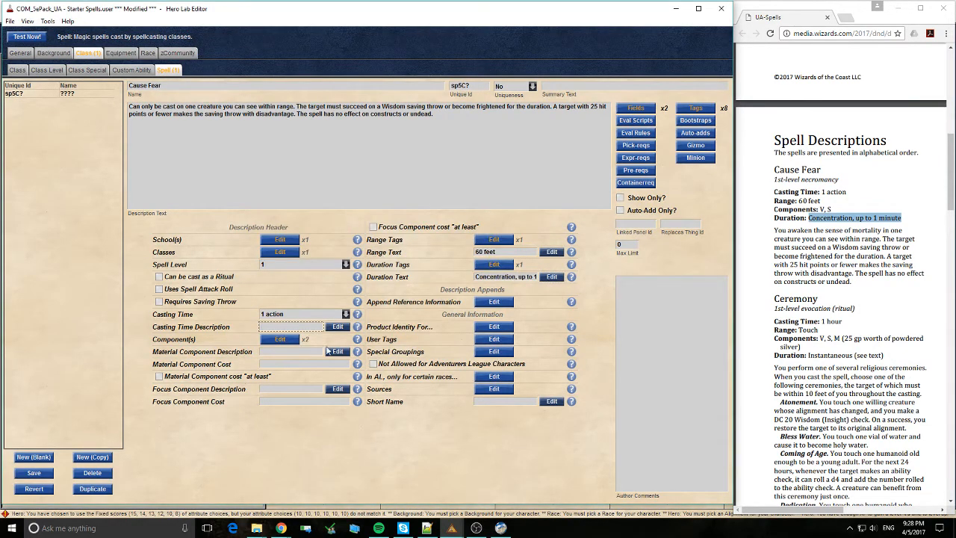
Set the unique id of the Cause Fear spell to sp5CCauFea.
click(820, 302)
drag(852, 285, 747, 222)
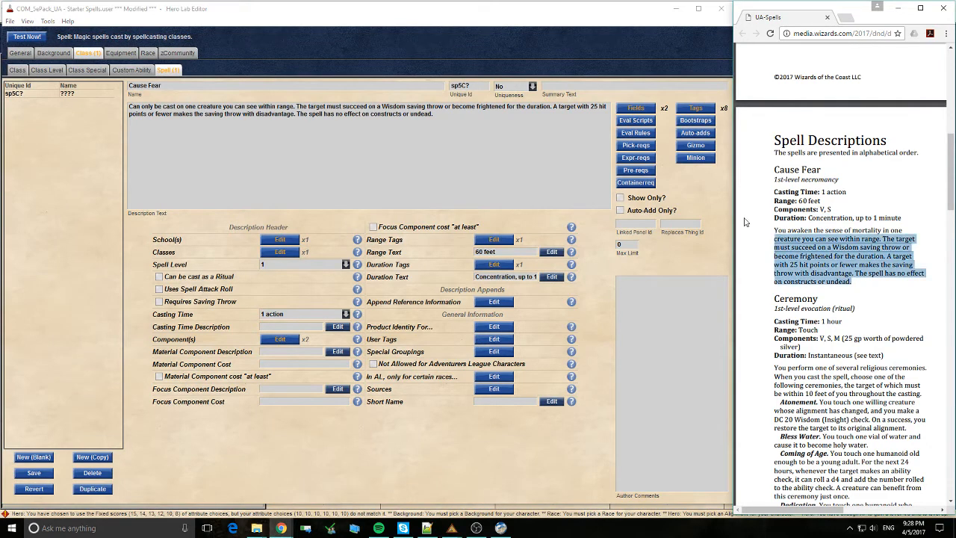
click(856, 200)
click(489, 148)
click(479, 86)
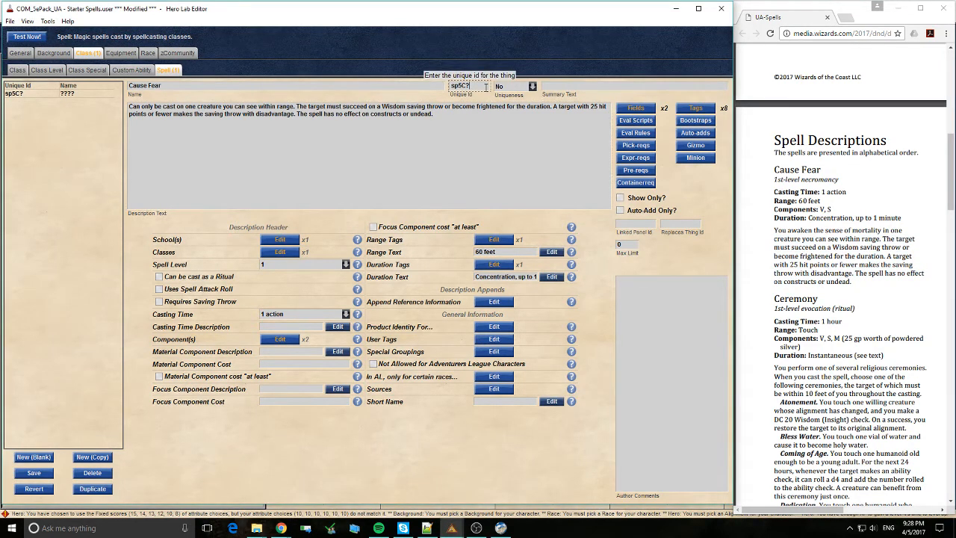
key(BackSpace)
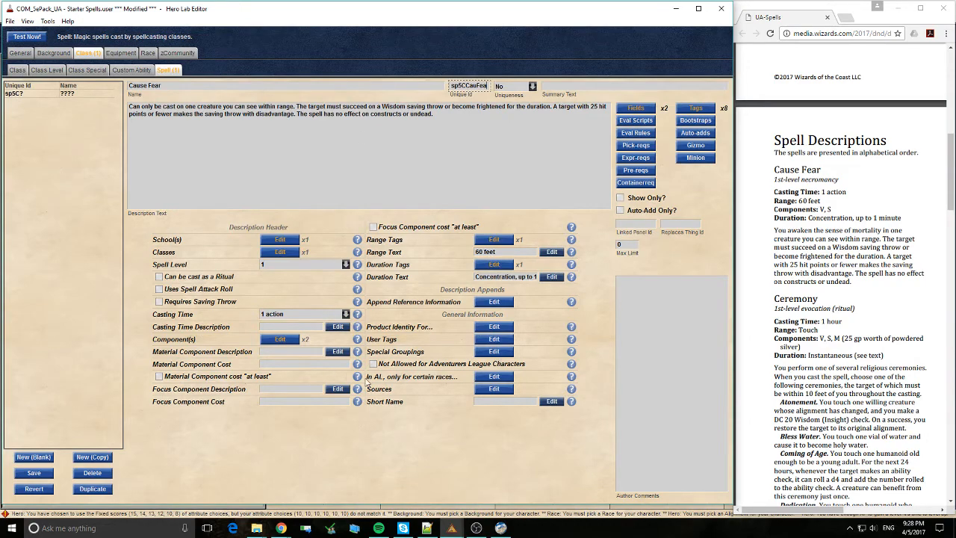
Open Cause Fear's source selection and check the id format of the existing 5e Unearthed Arcana sources.
click(496, 390)
scroll(357, 142, down, 3)
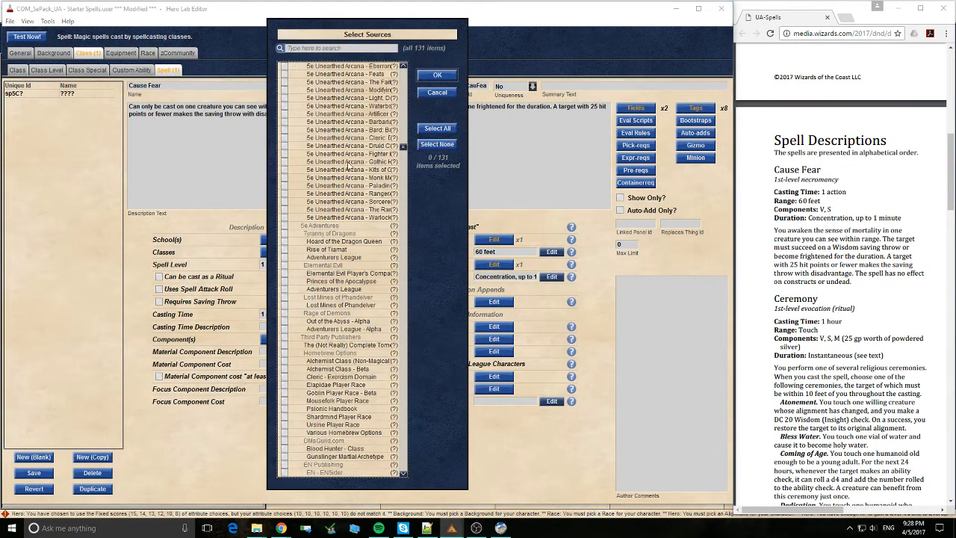
scroll(351, 179, up, 3)
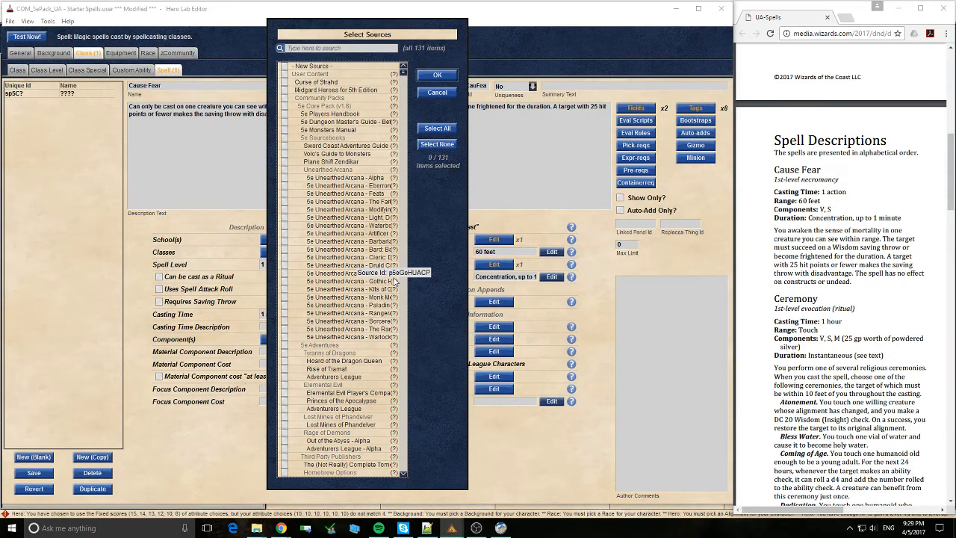
Write the id pattern "p5e UACP" below the description in Notepad++, copy it, and return to the source selection.
click(426, 528)
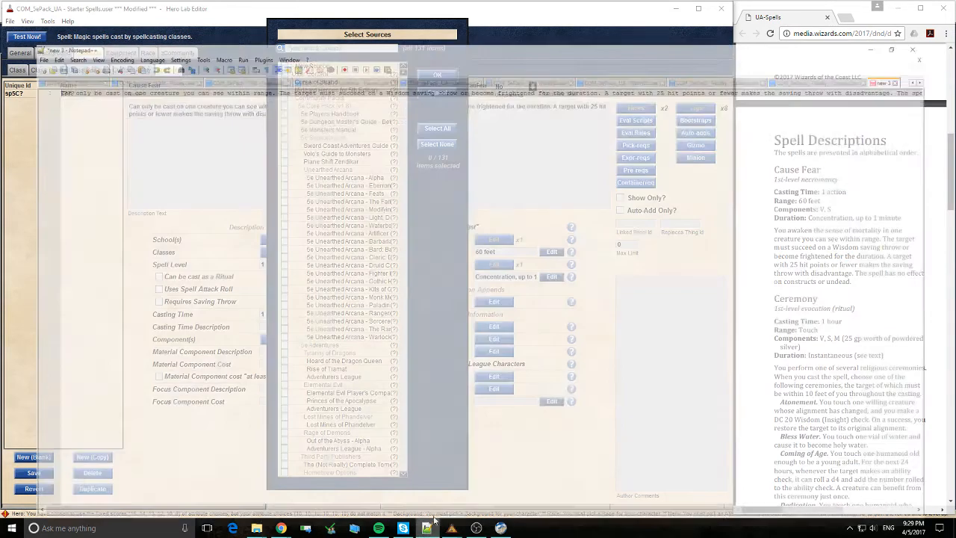
key(End)
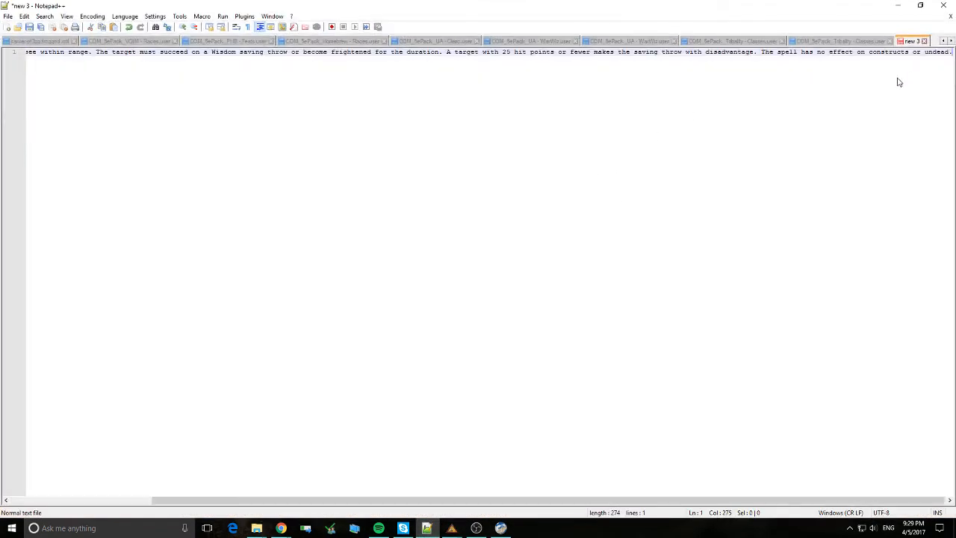
key(Return)
key(Return)
key(Return)
text(p5e UACF)
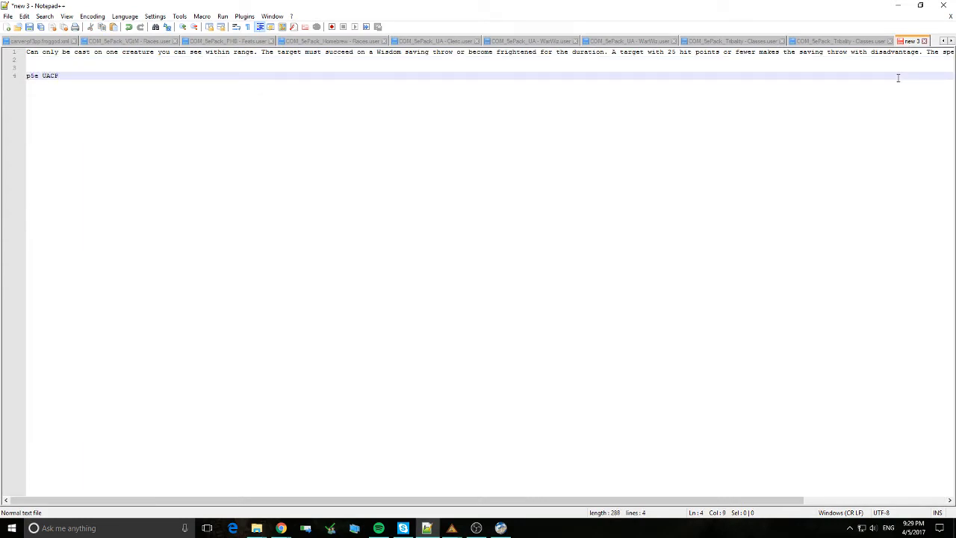
key(shift+Home)
click(803, 214)
click(898, 6)
Start a new source named "Unearthed Arcana - Starter Spells" and check the name against the PDF's title page.
click(284, 67)
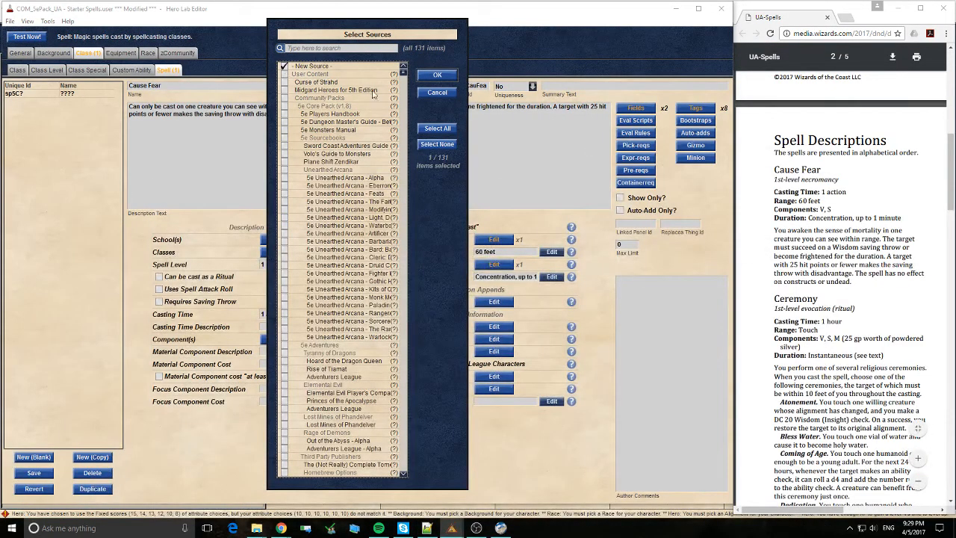
click(437, 76)
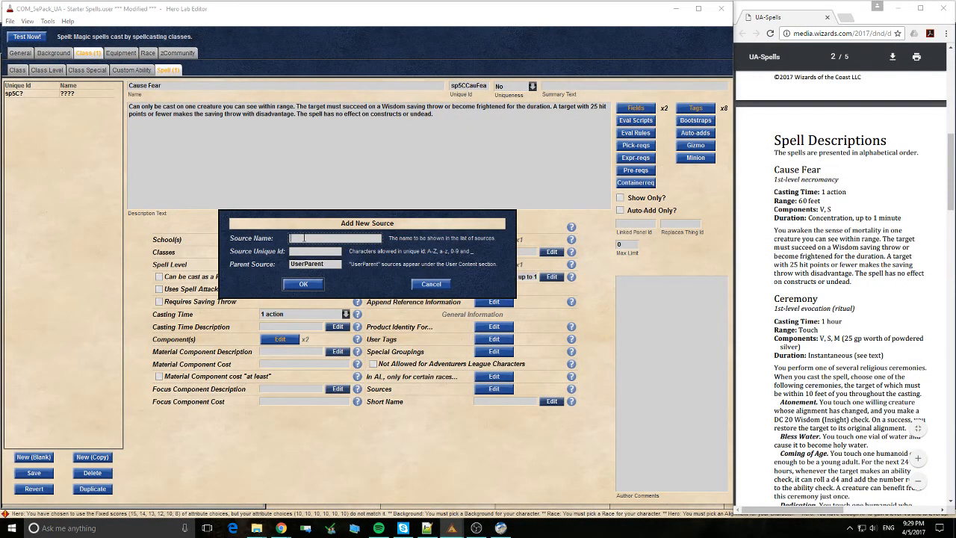
text(Une)
text(tar)
text(ter Spells)
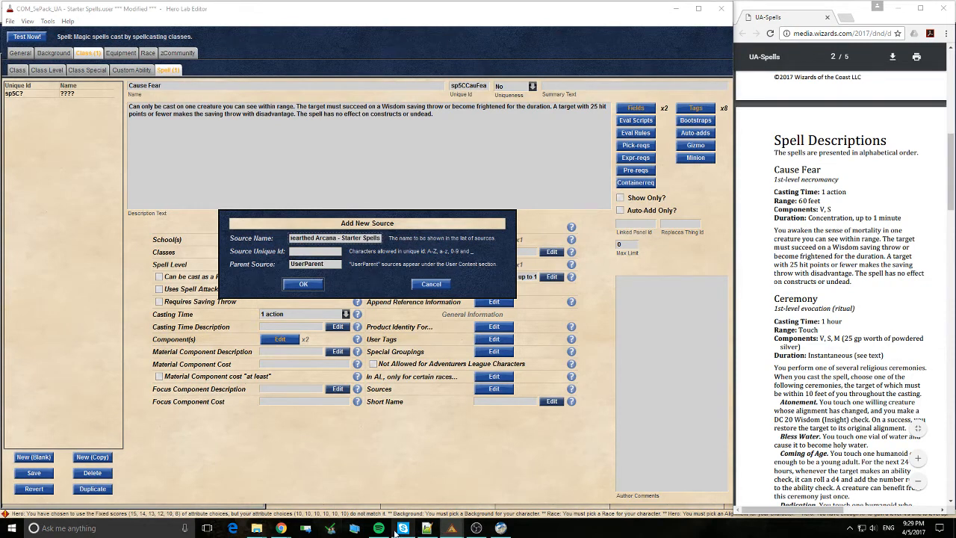
mouse_move(283, 528)
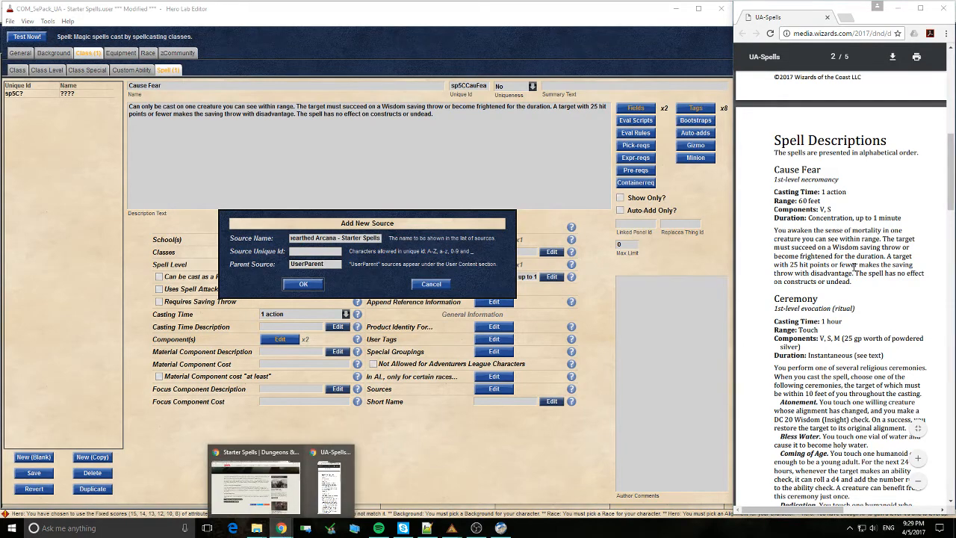
scroll(849, 254, up, 10)
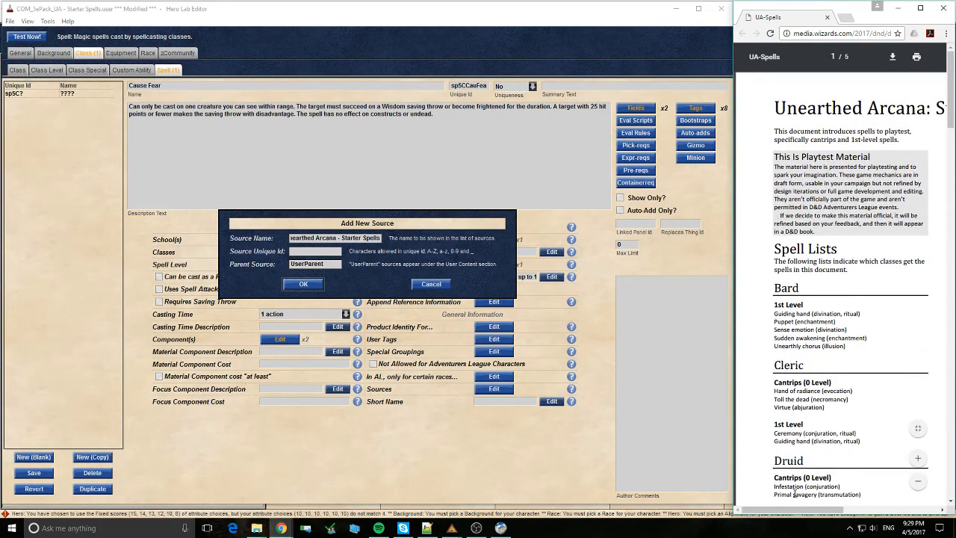
mouse_move(795, 509)
mouse_down()
mouse_move(863, 510)
mouse_move(789, 510)
mouse_up()
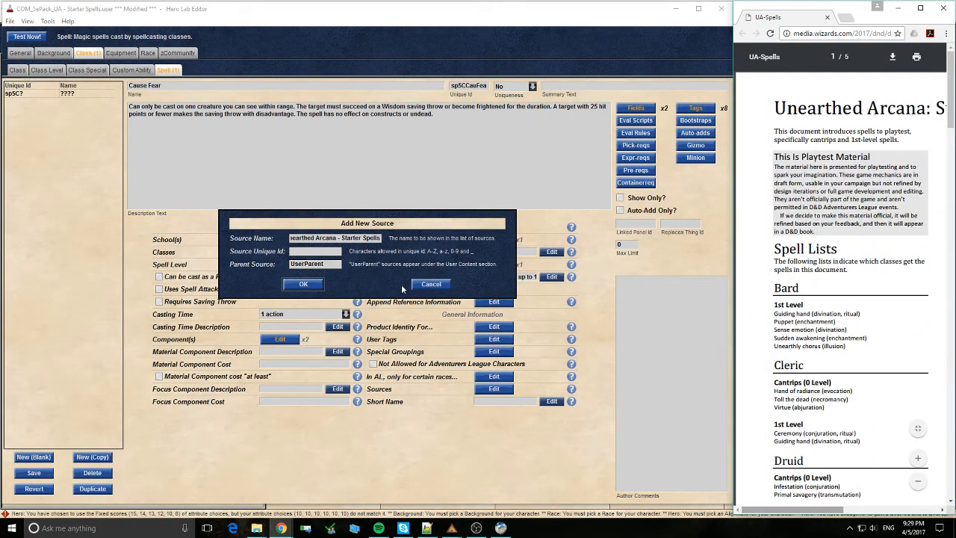
Fill in the source's unique id from the "p5e UACP" pattern with a Starter Spells abbreviation inserted, and create the source under UserParent.
click(316, 251)
text(p5e UACP)
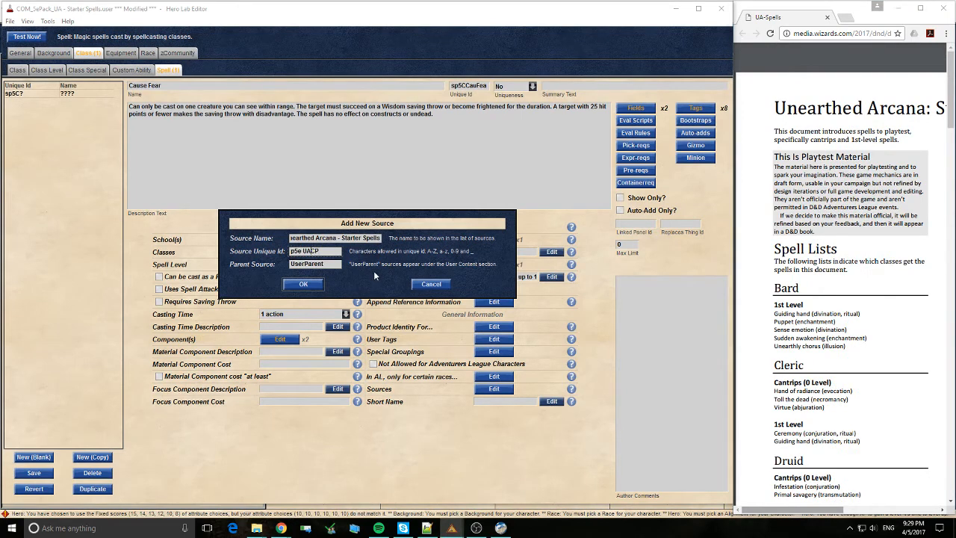
key(Left)
key(Left)
key(BackSpace)
text(Sta)
key(BackSpace)
text(S)
click(301, 285)
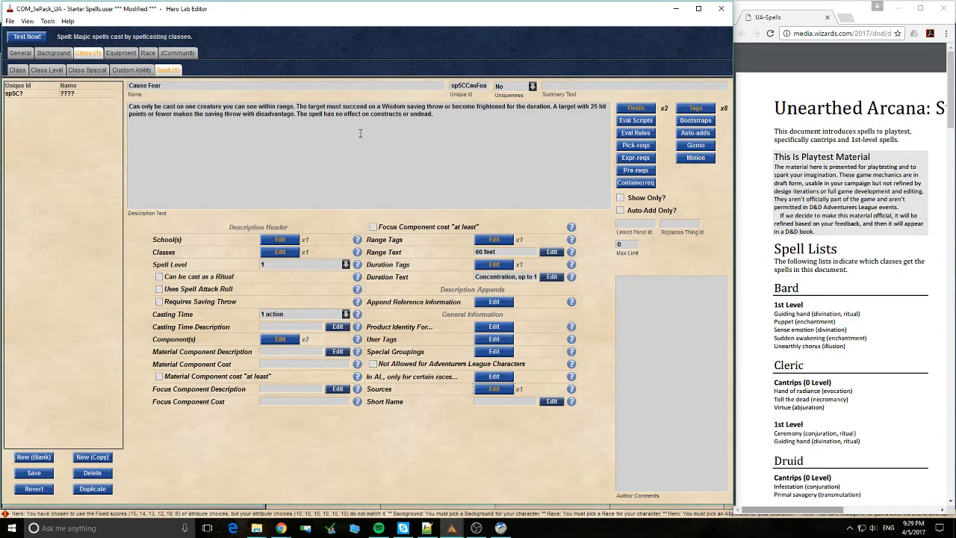
Test the Cause Fear record, saving it first, so it can be used within Hero Lab.
mouse_move(362, 252)
click(30, 39)
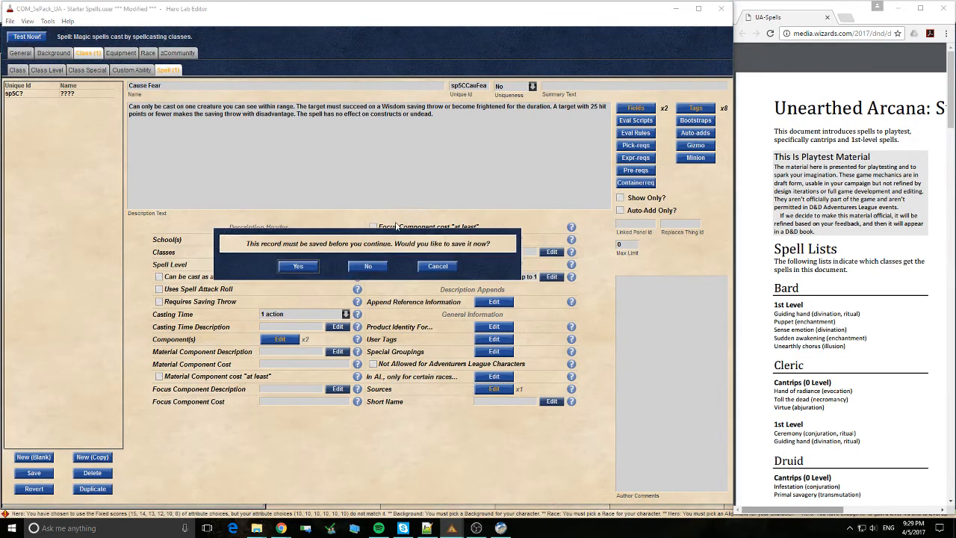
click(299, 267)
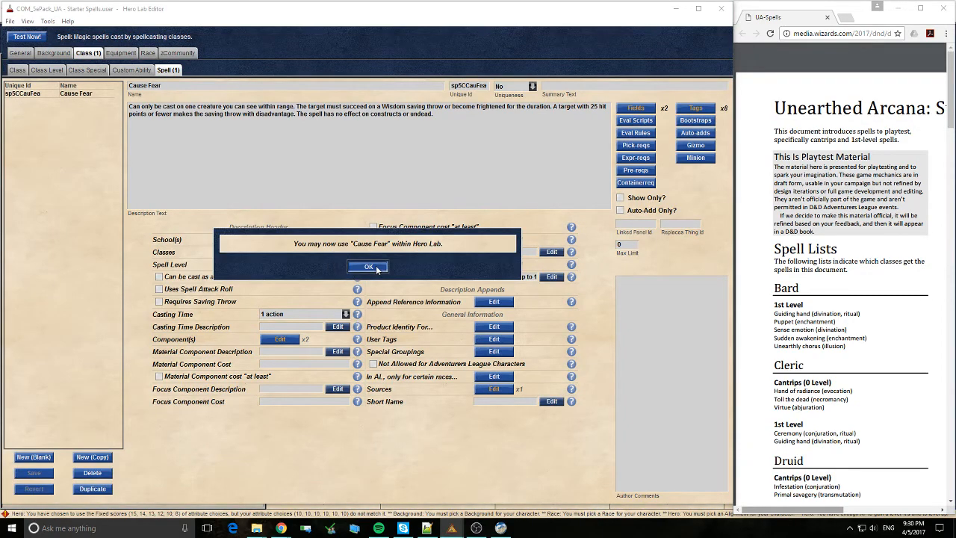
click(375, 265)
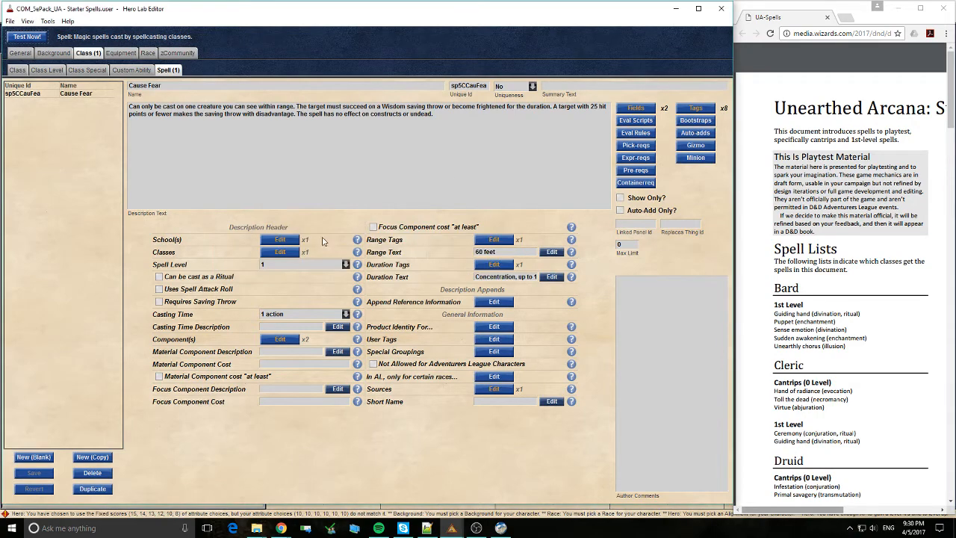
Switch to the main Hero Lab window and enable the "Unearthed Arcana - Starter Spells" source in the hero's configuration.
mouse_move(452, 528)
click(395, 485)
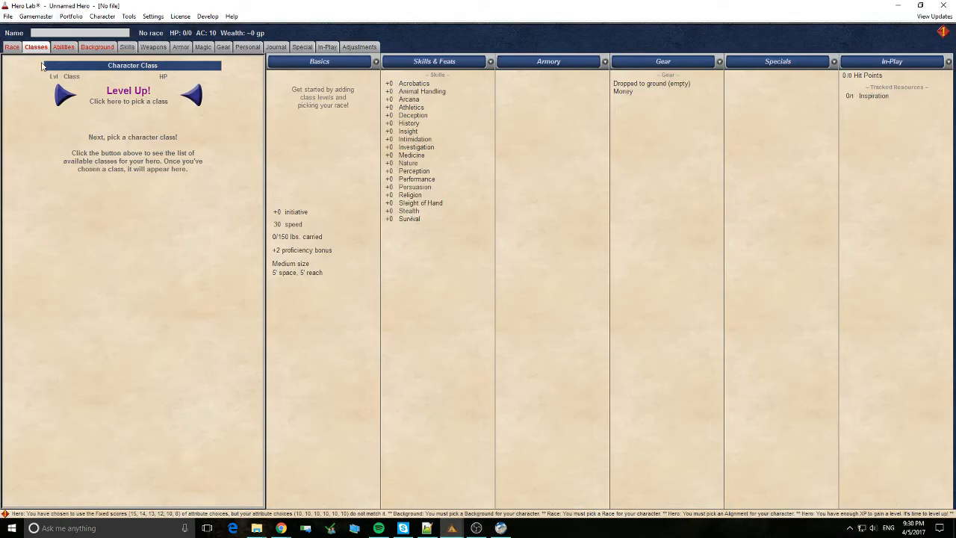
click(102, 17)
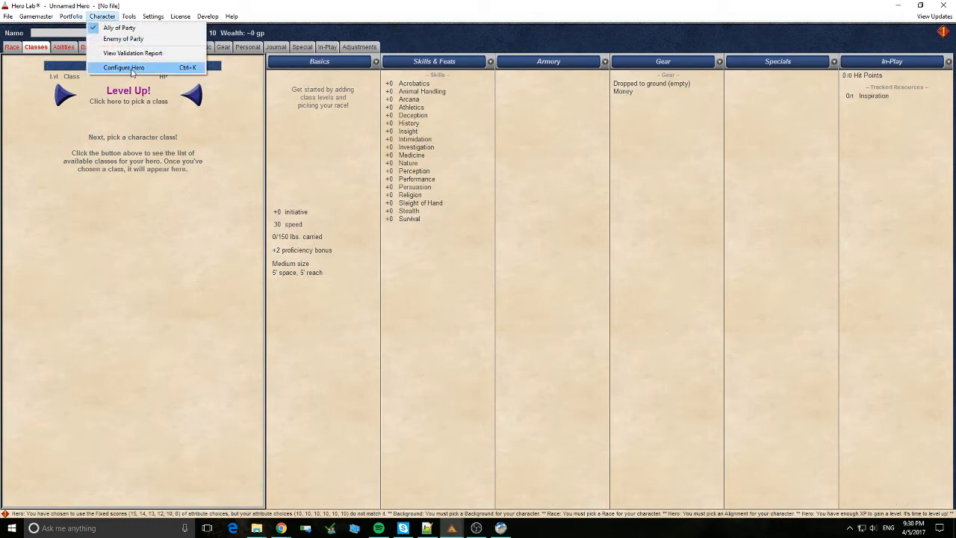
click(124, 67)
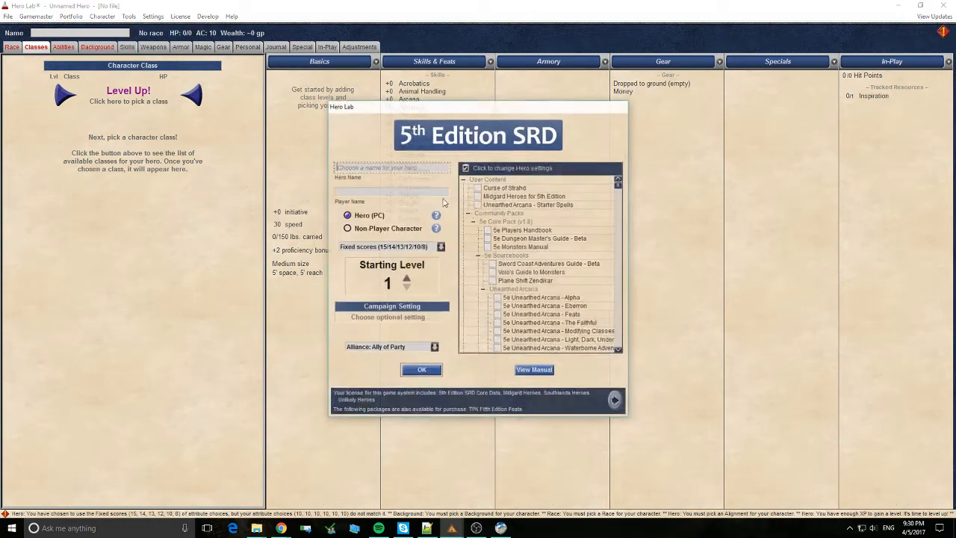
click(544, 210)
click(479, 206)
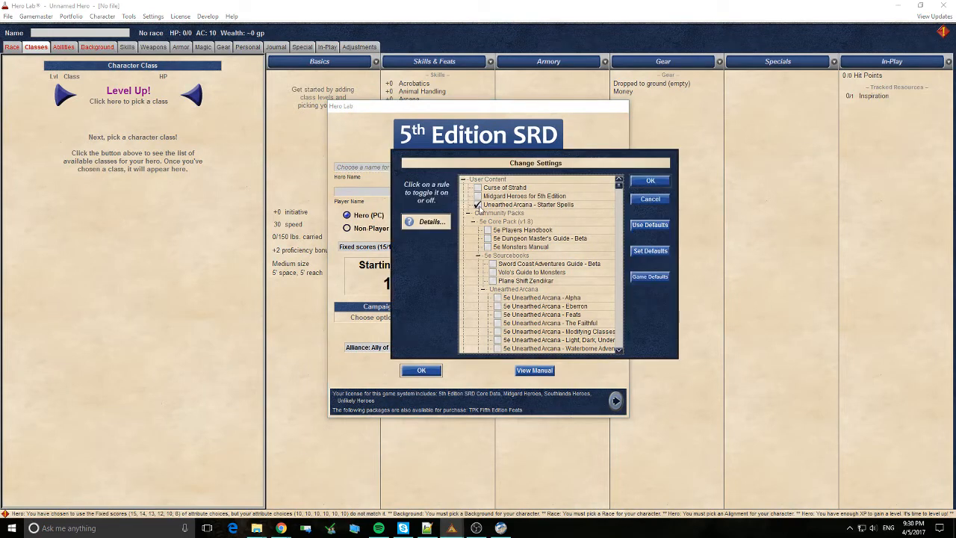
click(648, 184)
click(421, 370)
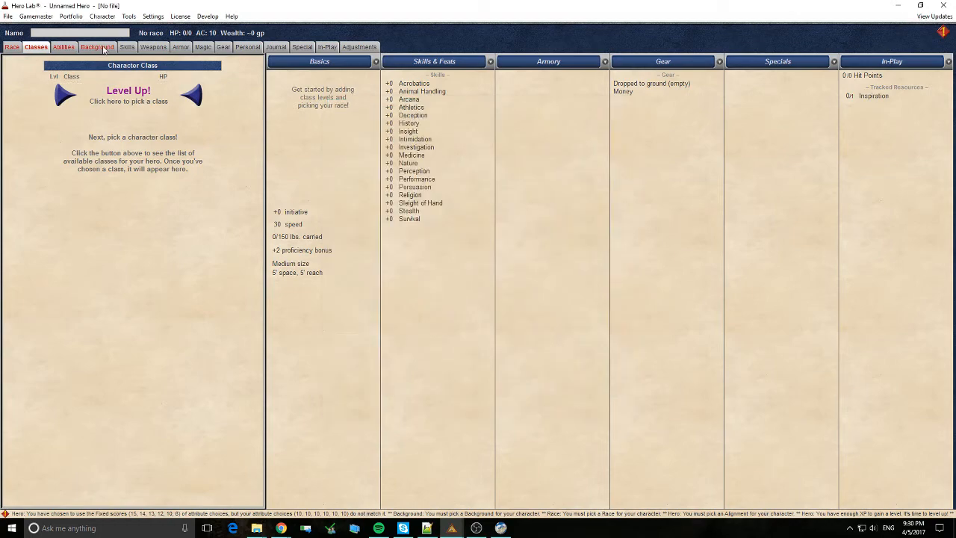
Add one Wizard level to the unnamed hero.
click(128, 95)
click(358, 301)
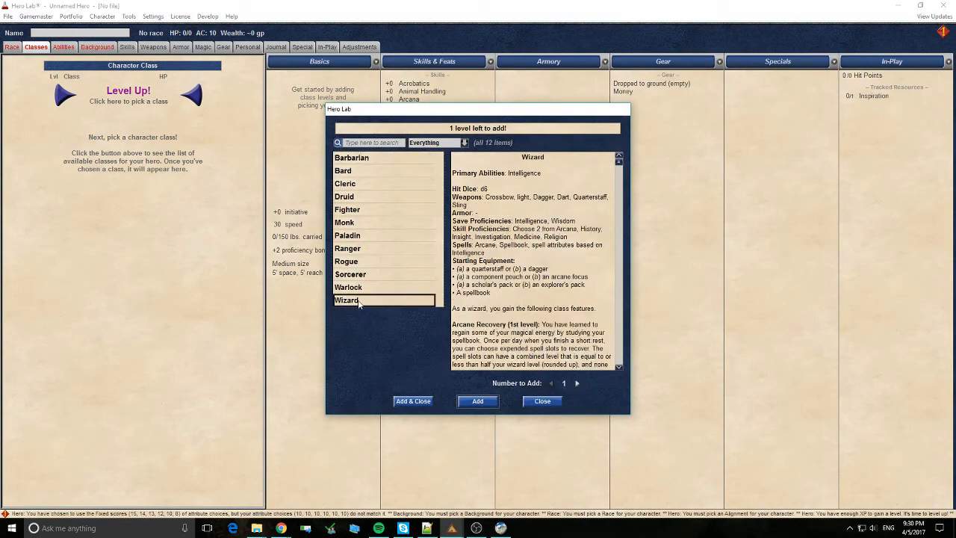
double_click(359, 301)
click(539, 402)
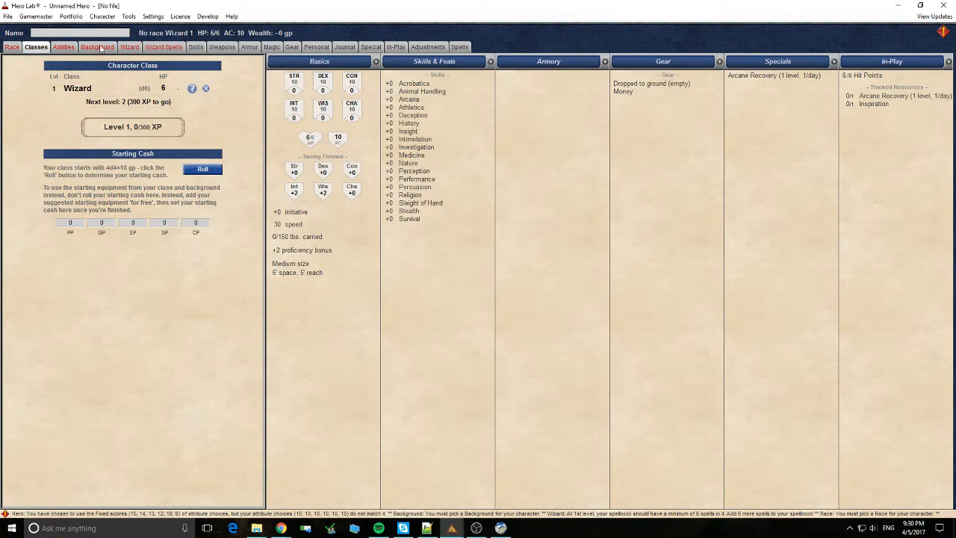
Check which cantrips and which spells to prepare are offered to the wizard.
click(156, 48)
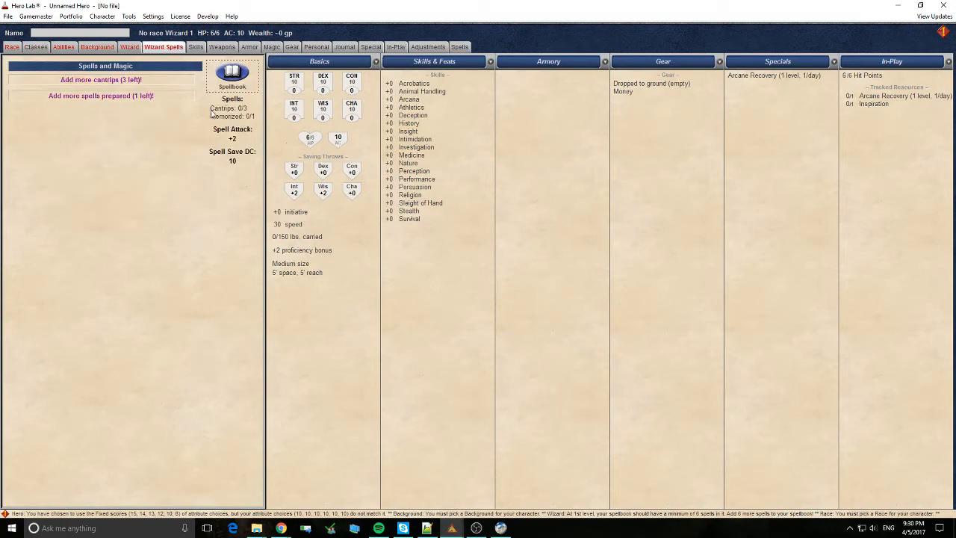
click(99, 80)
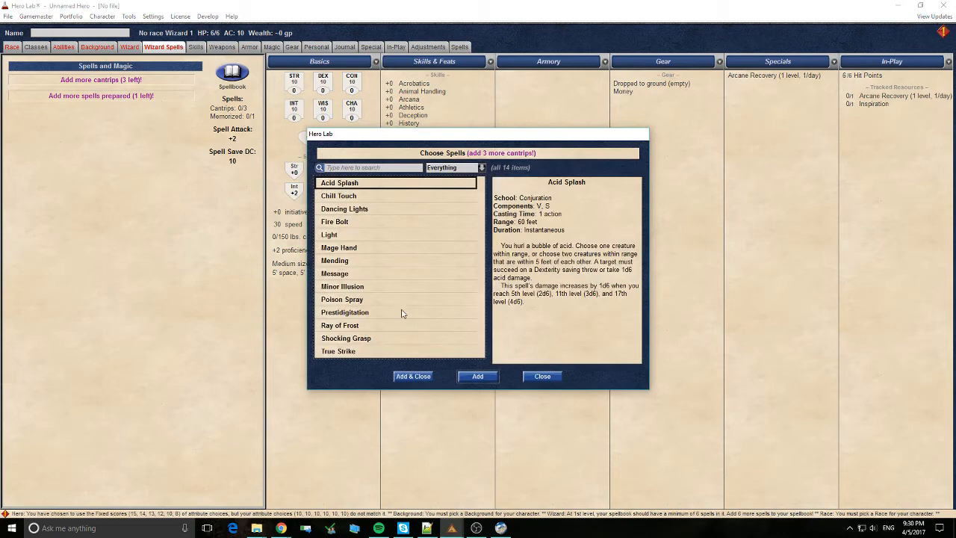
click(533, 376)
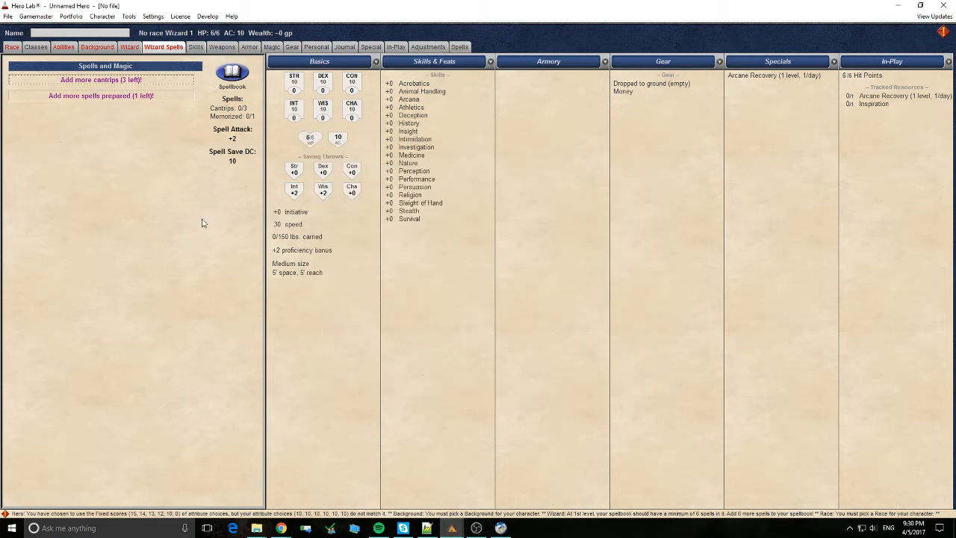
click(101, 95)
click(482, 292)
Add Cause Fear to the wizard's spellbook and prepare it as a 1st-level spell.
click(231, 73)
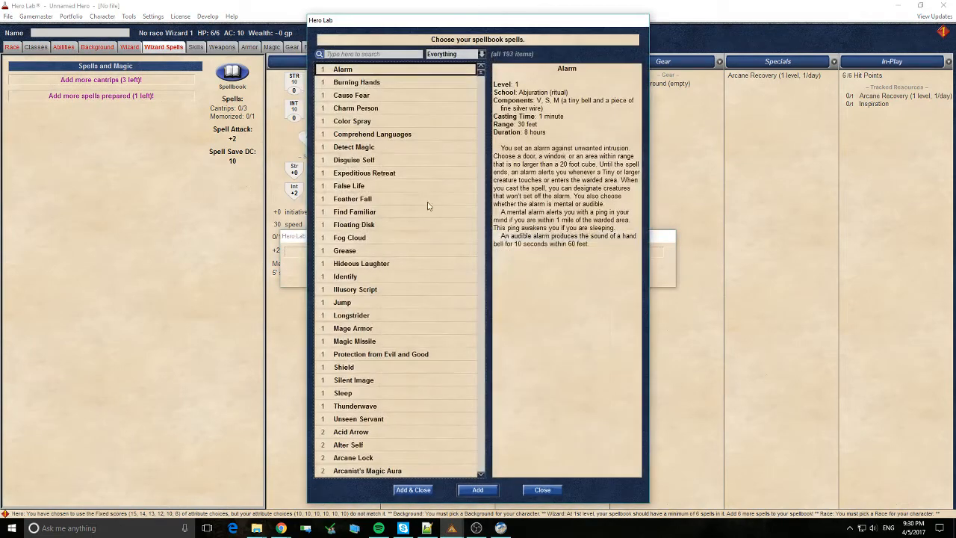
click(364, 95)
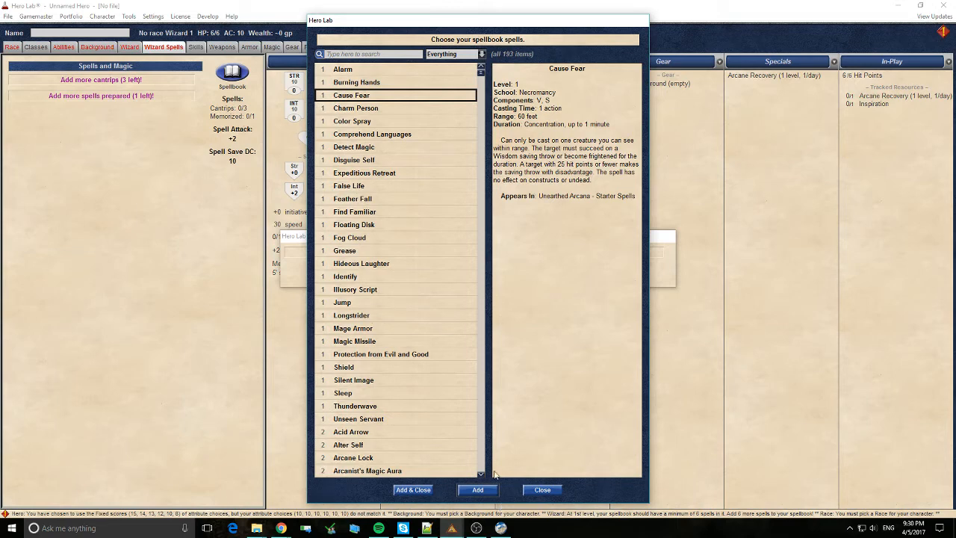
click(398, 492)
click(478, 286)
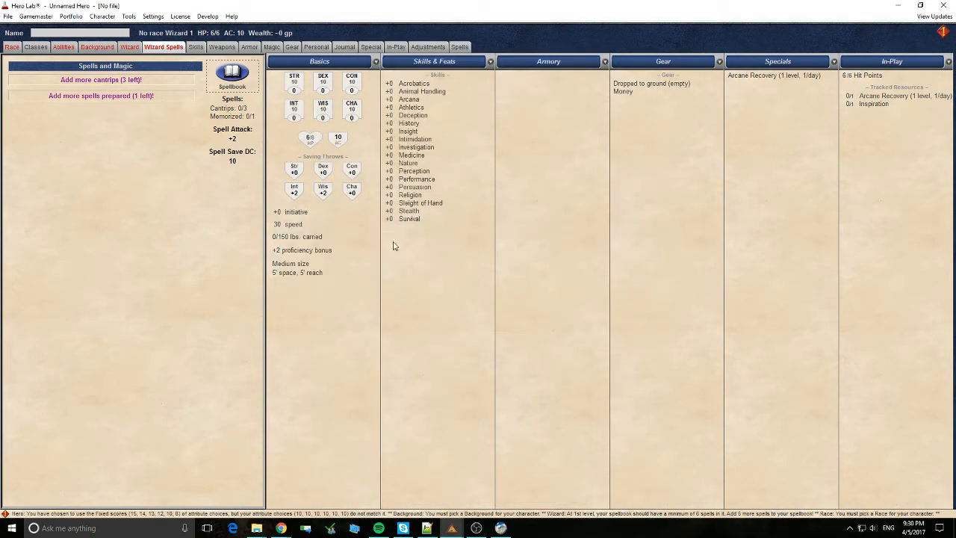
click(82, 96)
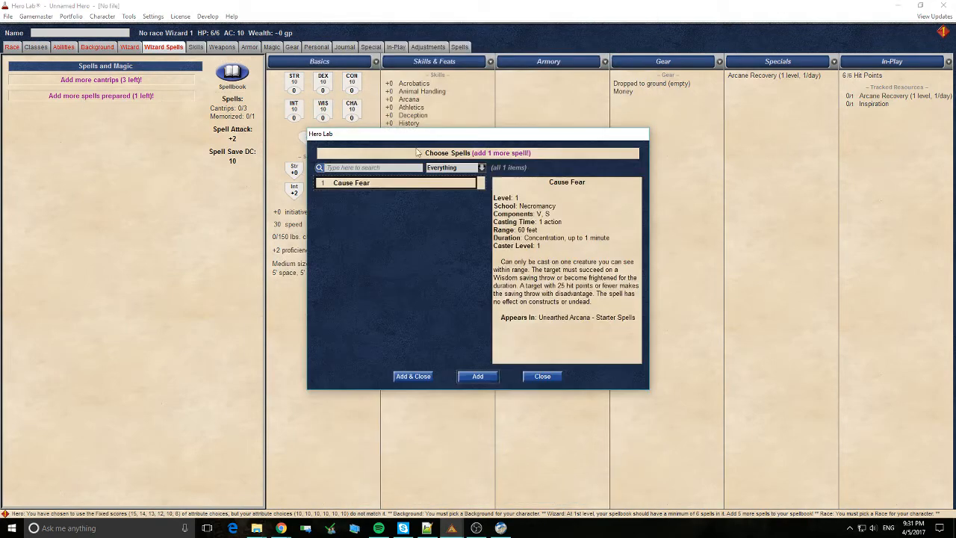
double_click(364, 188)
click(546, 377)
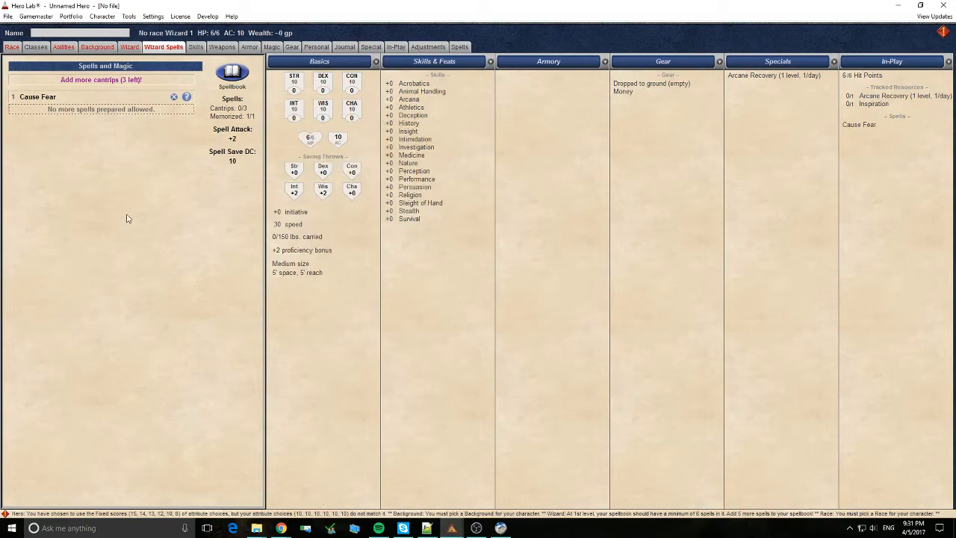
Remove the hero's Wizard level and add one Warlock level instead.
click(37, 49)
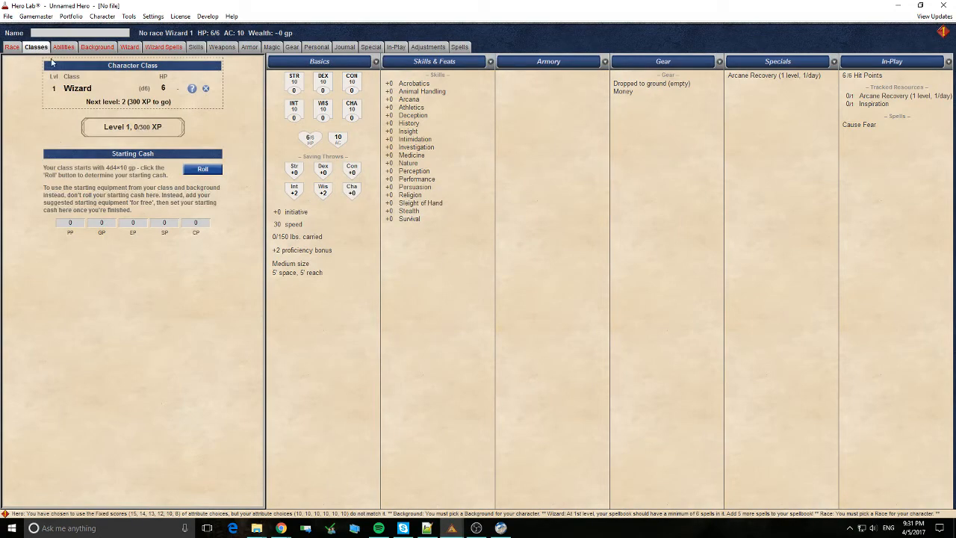
click(207, 89)
click(424, 273)
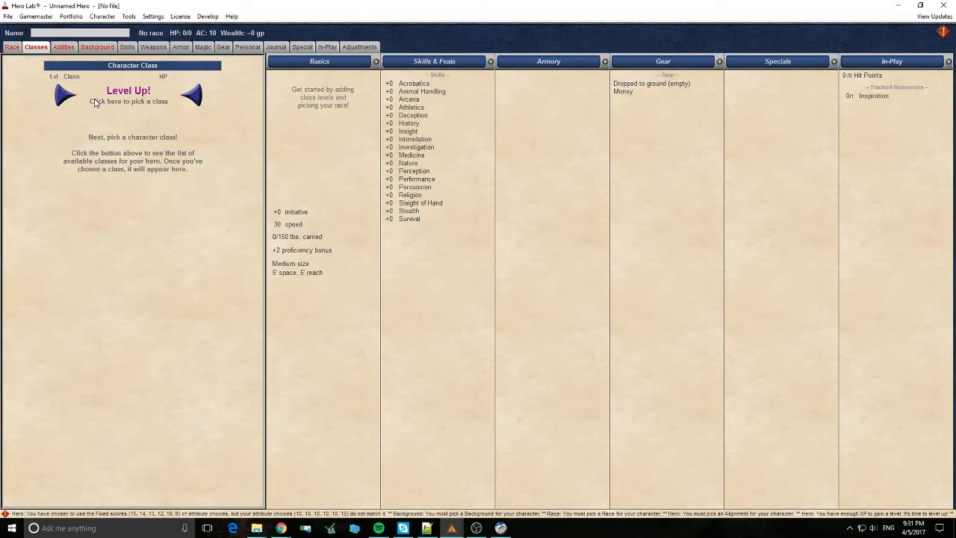
click(126, 99)
double_click(349, 287)
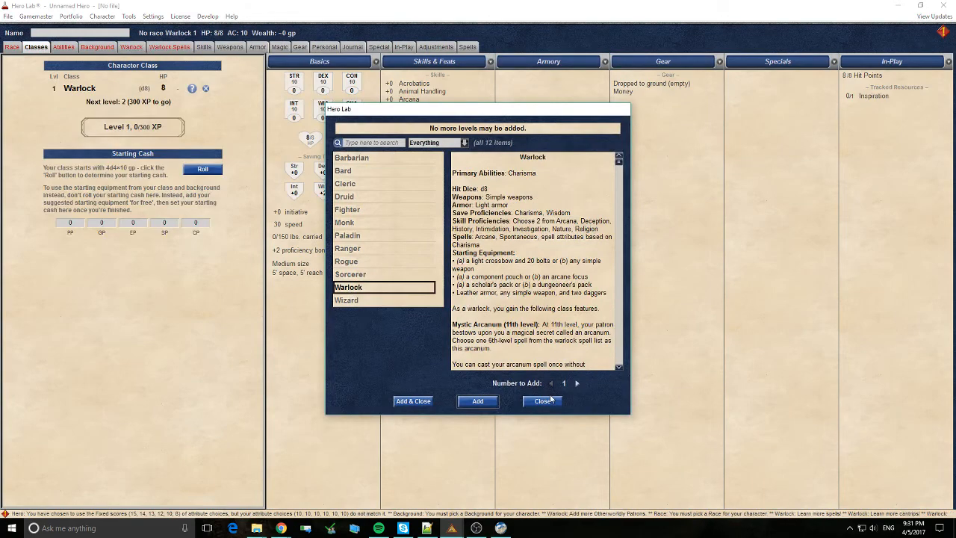
click(542, 401)
Look through the 1st-level spells a warlock can learn to see whether Cause Fear is offered.
click(171, 49)
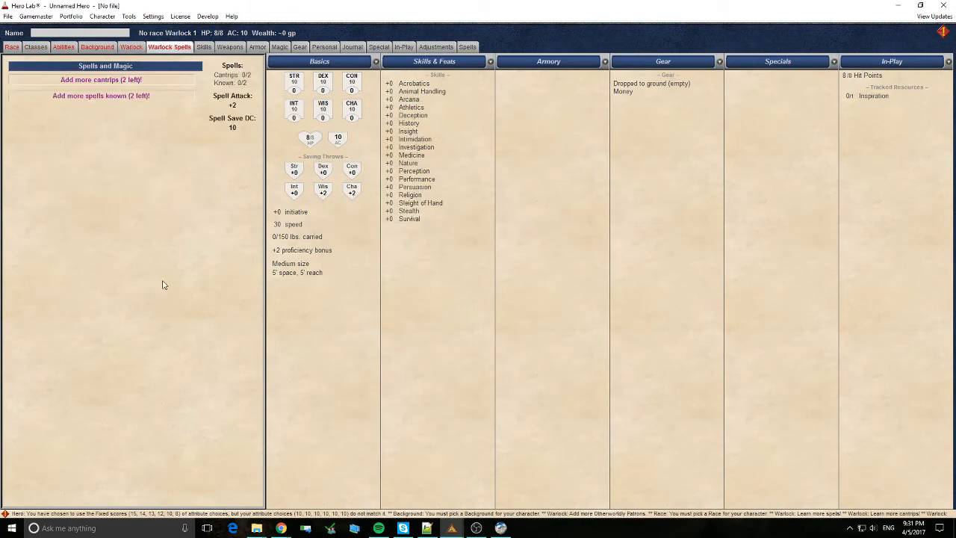
click(112, 96)
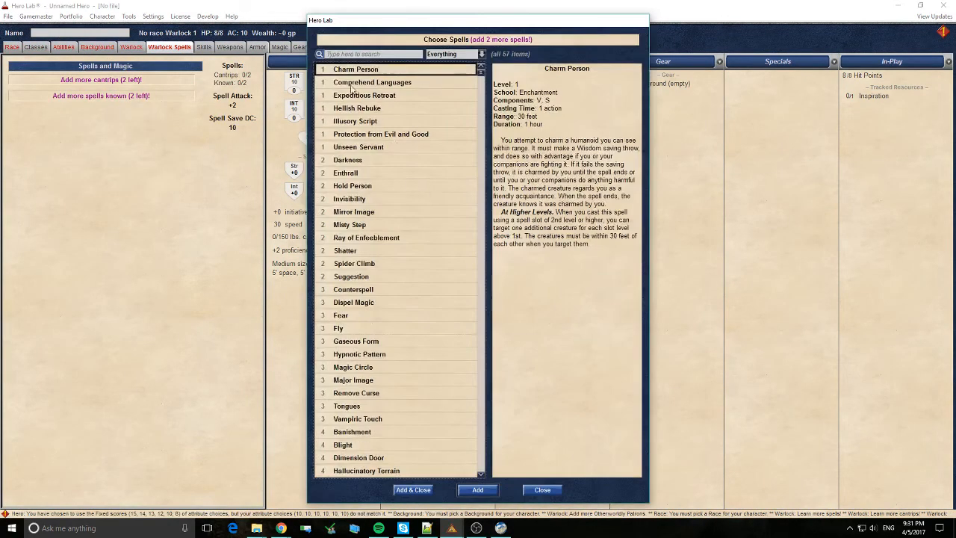
scroll(364, 112, down, 5)
scroll(366, 140, up, 5)
click(543, 490)
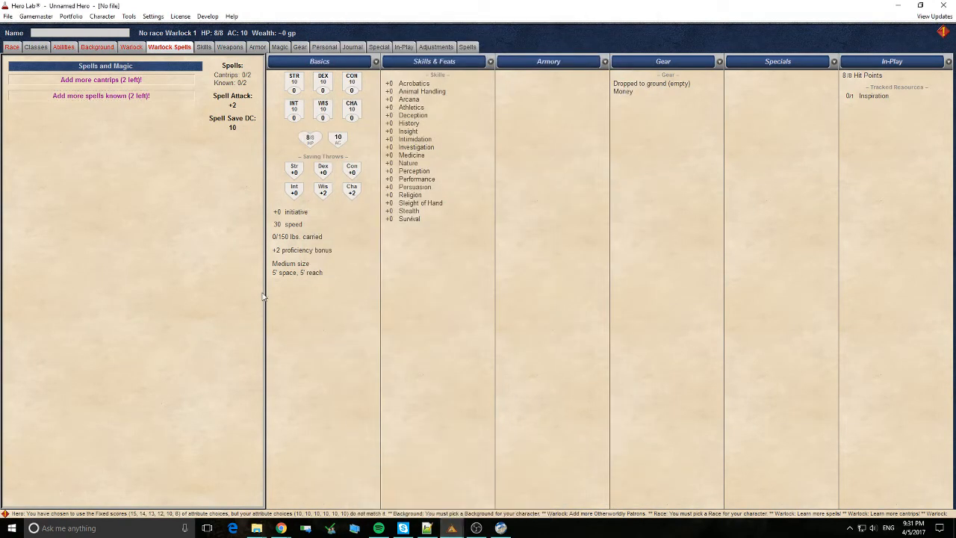
Return to the Hero Lab Editor and bring up the UA-Spells PDF in Chrome beside it.
mouse_move(458, 531)
click(508, 493)
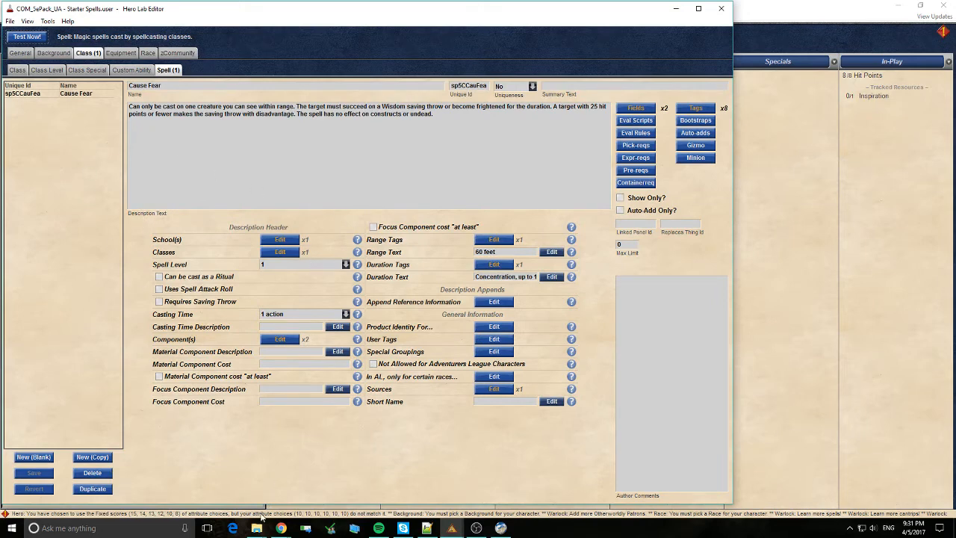
click(281, 528)
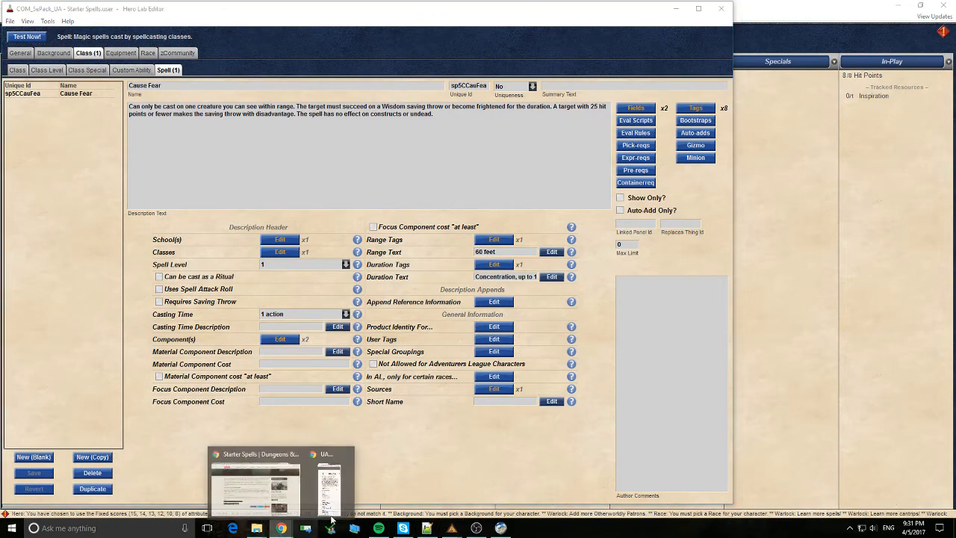
click(329, 497)
Copy the spell name "Guiding Hand" from the PDF and create a new blank spell with that name.
scroll(880, 297, down, 10)
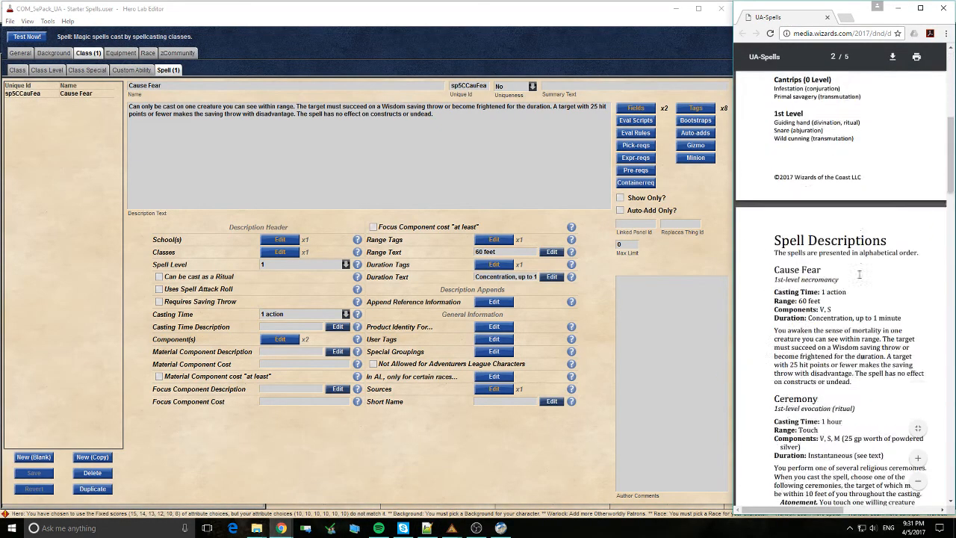
scroll(798, 237, up, 4)
scroll(840, 282, down, 10)
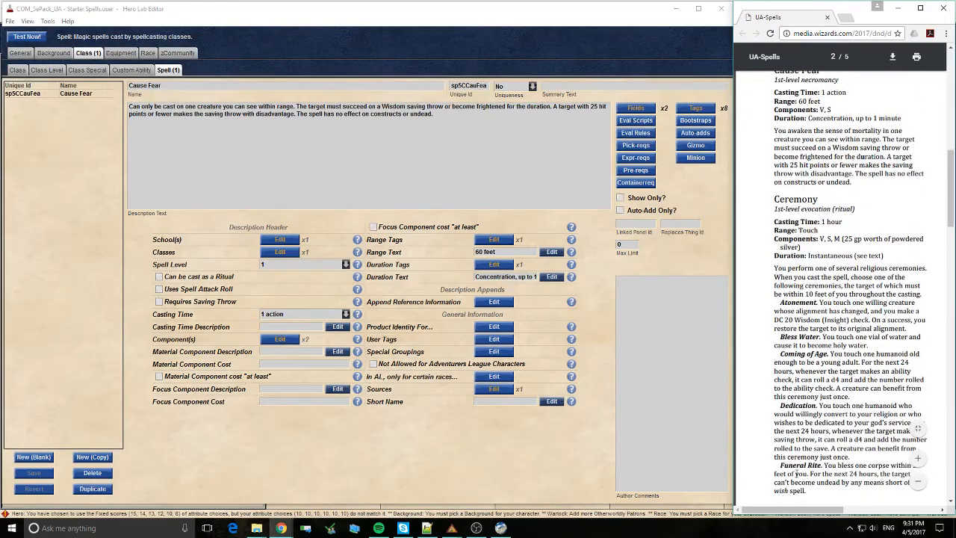
scroll(850, 498, down, 10)
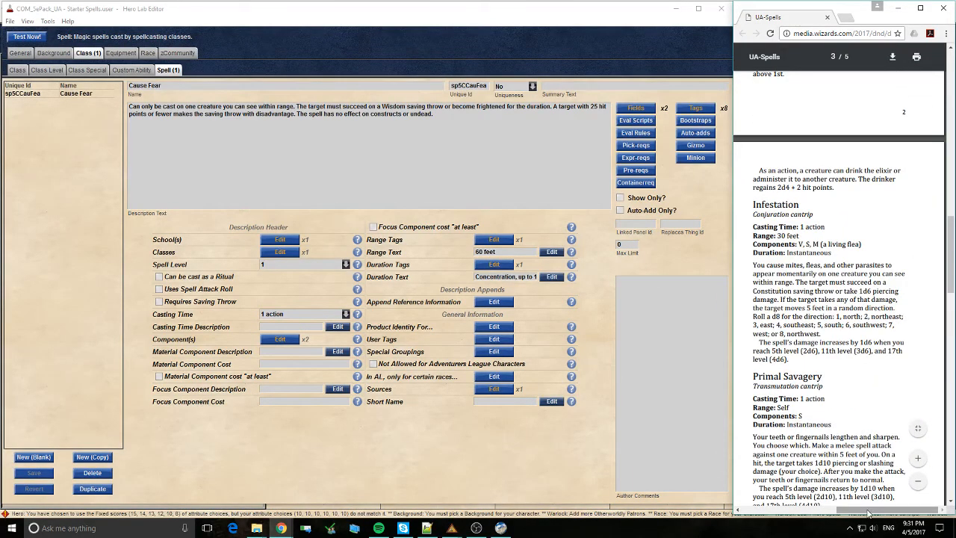
scroll(855, 273, down, 10)
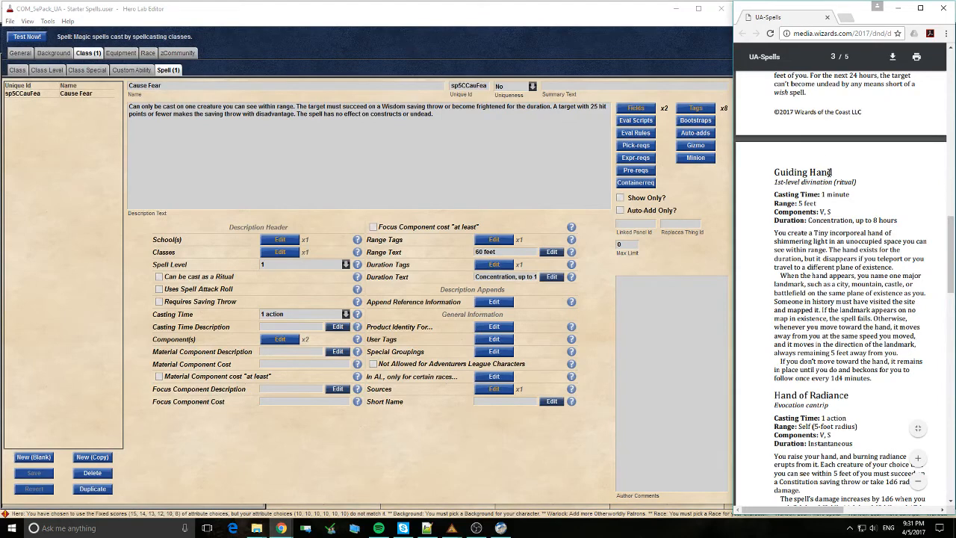
drag(831, 173, 774, 173)
key(ctrl+c)
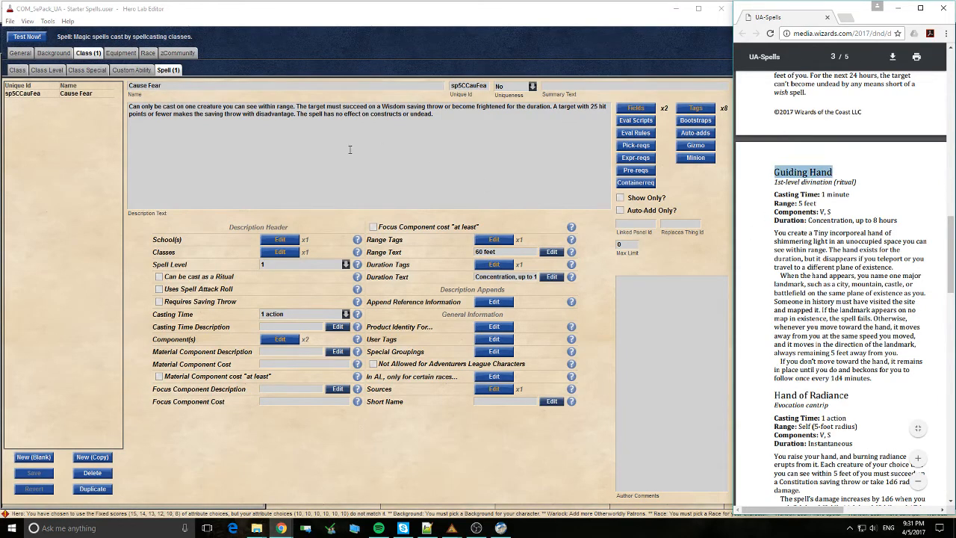
click(35, 457)
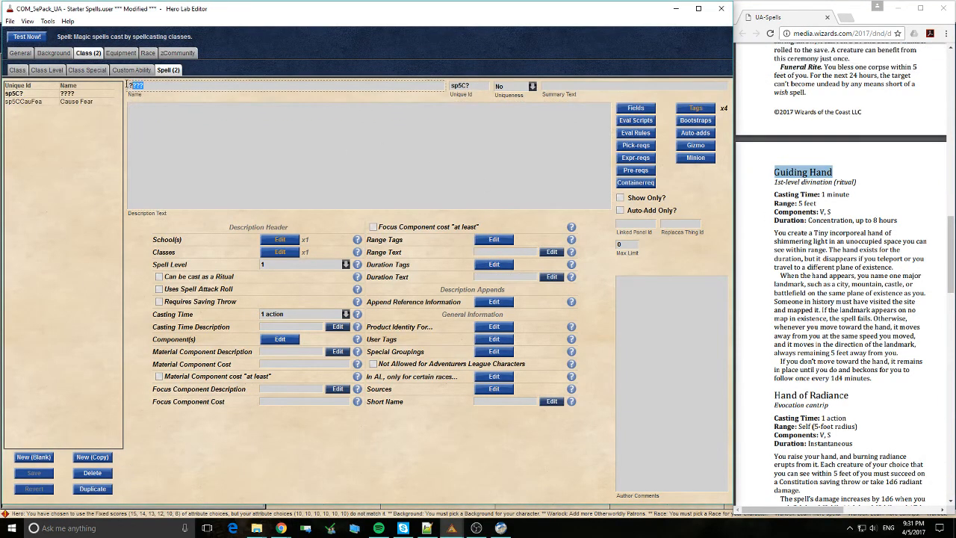
key(ctrl+v)
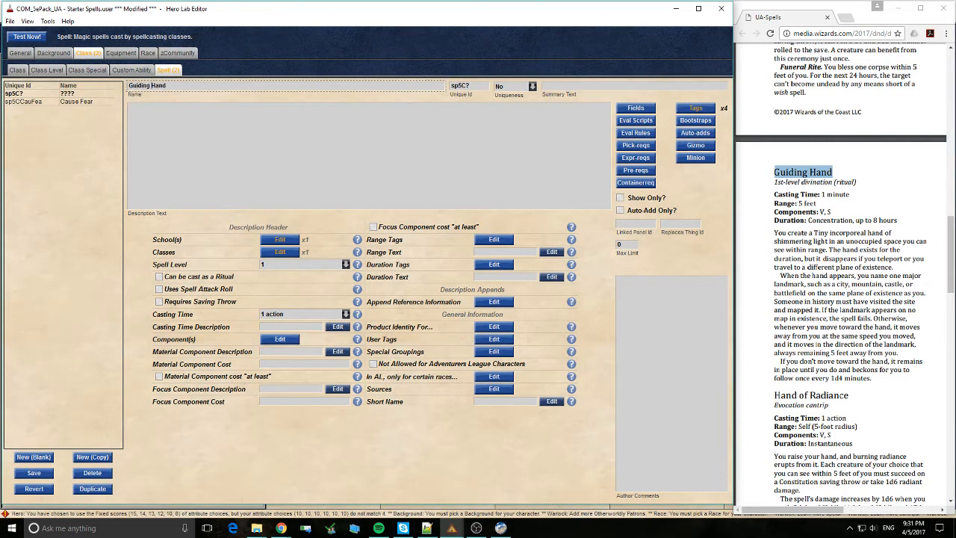
Confirm Divination as Guiding Hand's school and mark the spell as castable as a ritual.
click(280, 239)
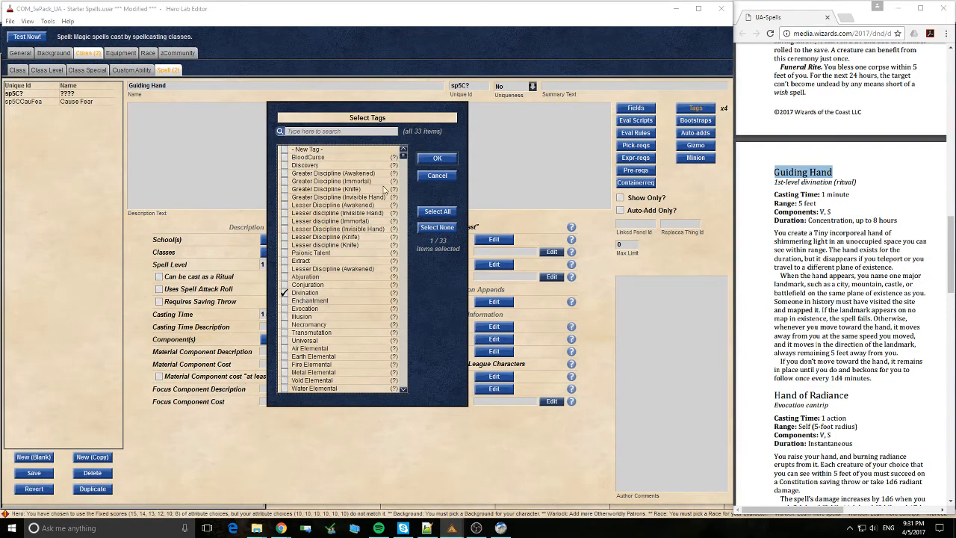
click(424, 162)
click(159, 276)
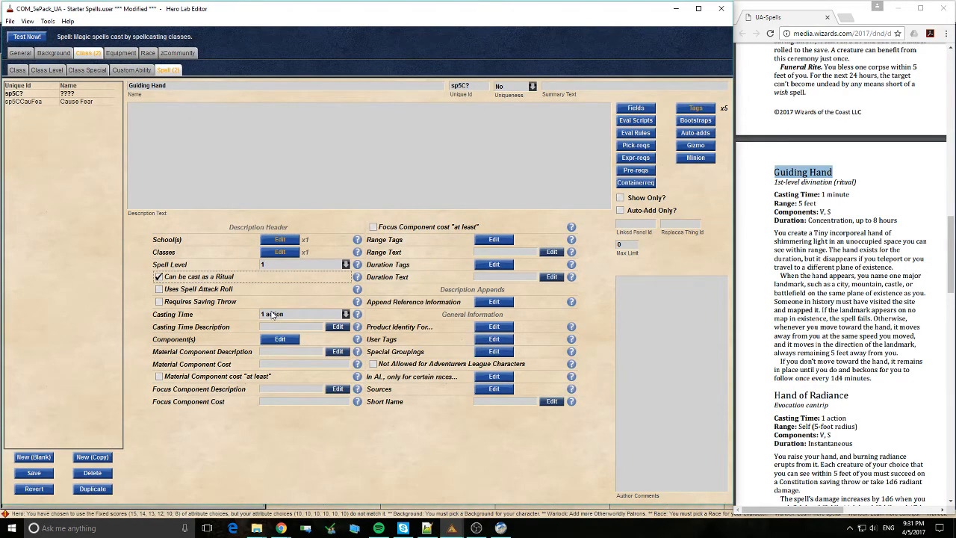
Set Guiding Hand's casting time to 1 minute and check the PDF's spell lists for the classes that get it.
click(282, 315)
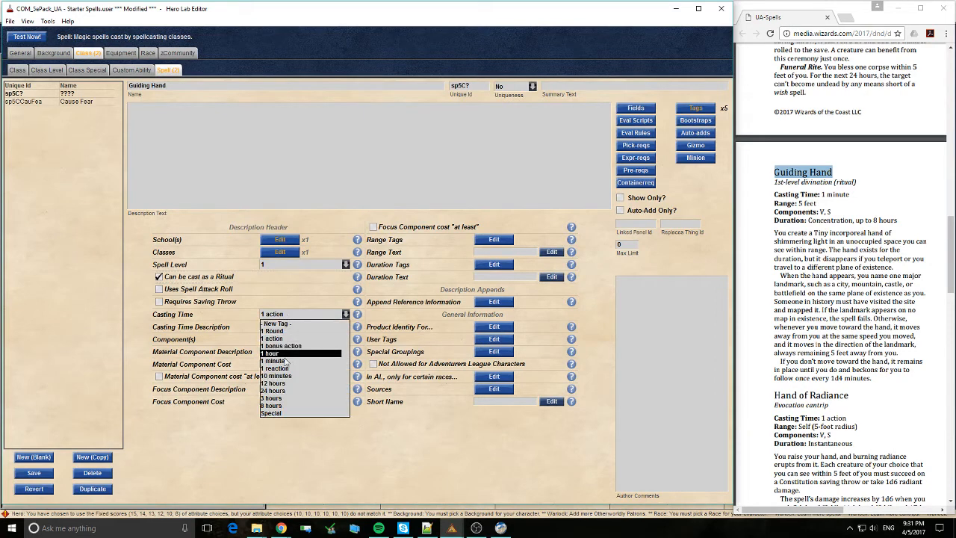
click(277, 361)
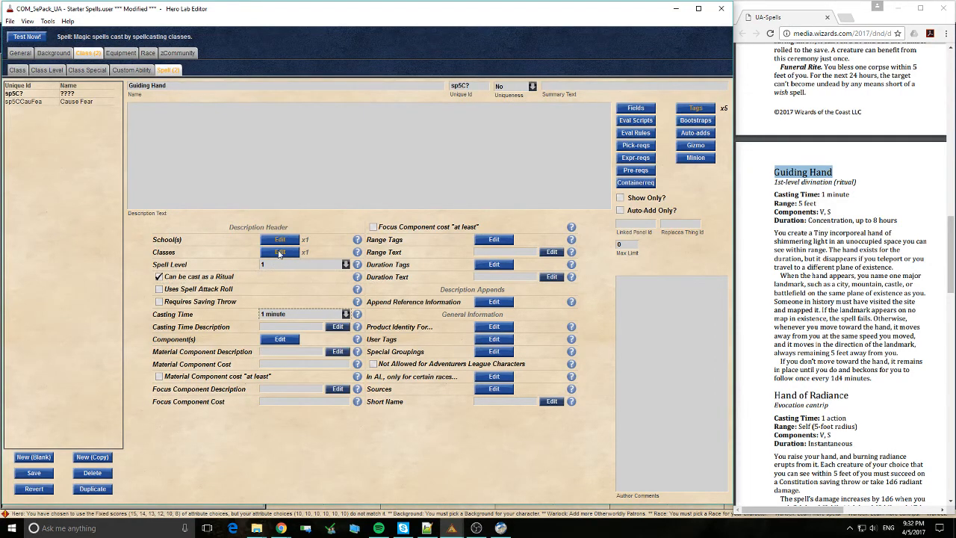
scroll(810, 267, up, 3)
scroll(810, 266, up, 10)
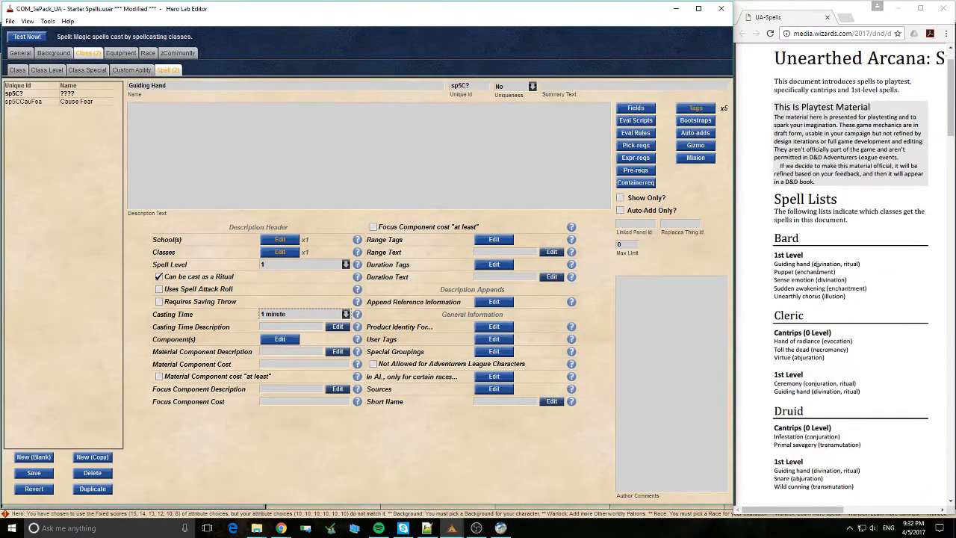
scroll(819, 273, down, 1)
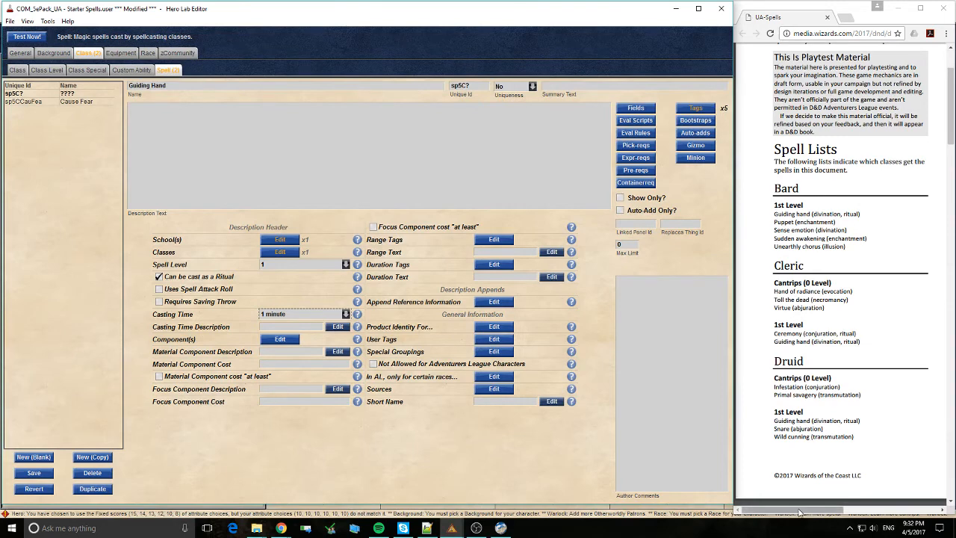
drag(804, 511, 875, 515)
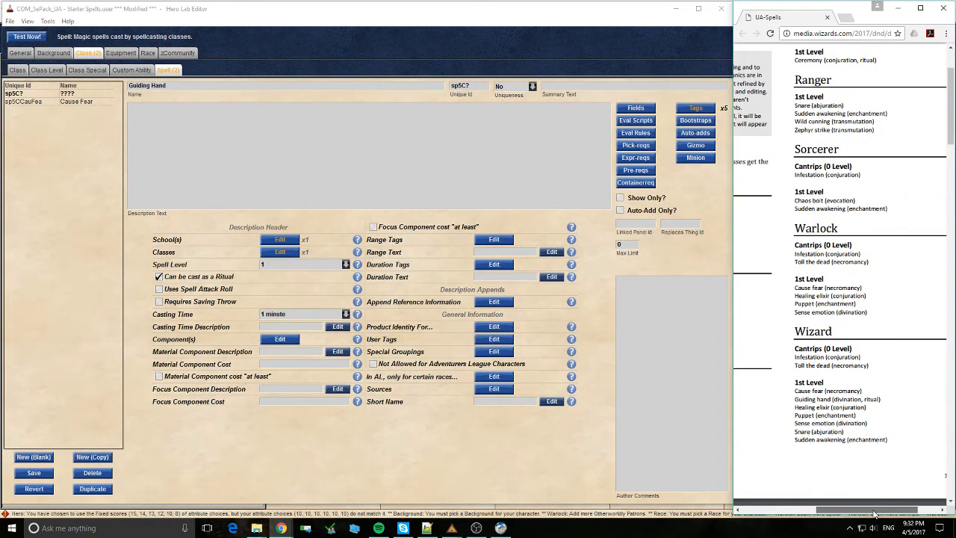
drag(875, 514, 866, 514)
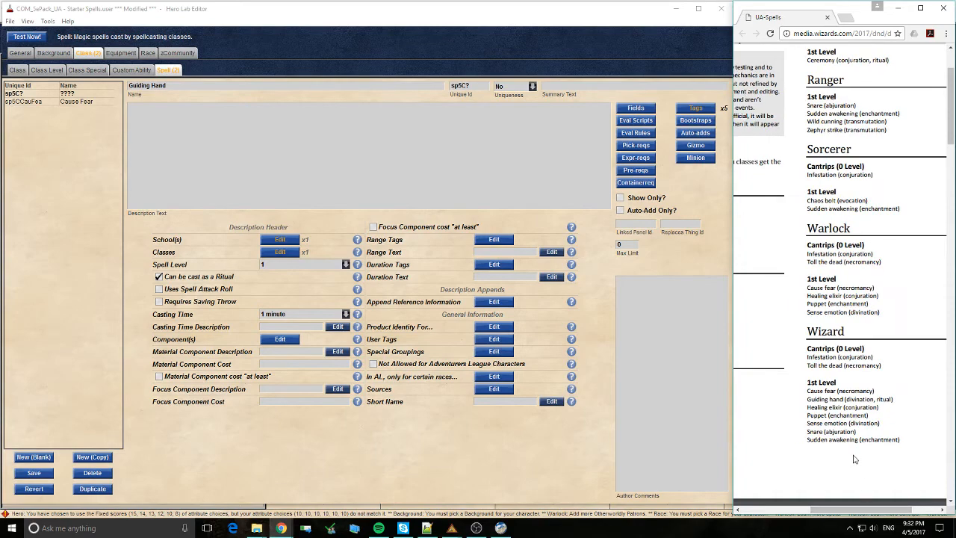
scroll(854, 454, up, 2)
scroll(841, 450, down, 3)
drag(842, 514, 749, 507)
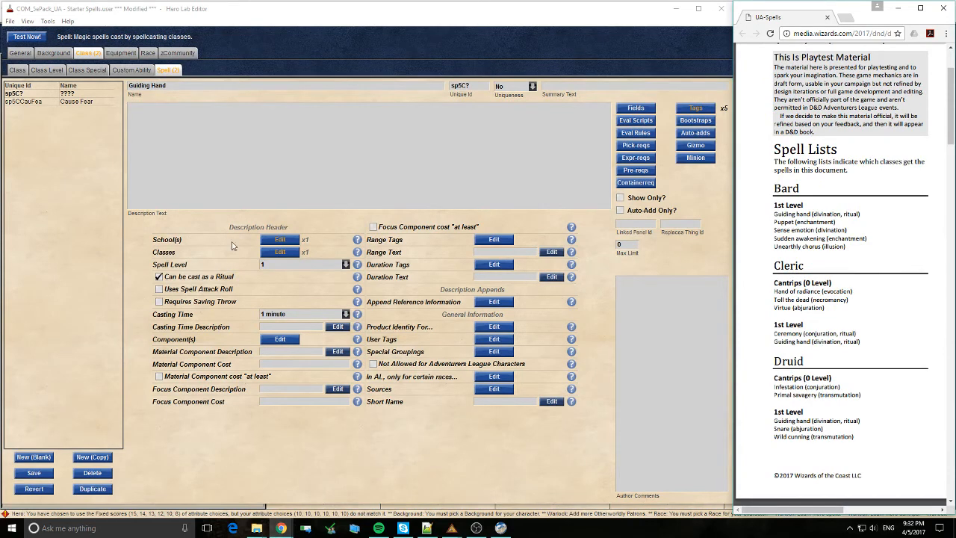
Add Guiding Hand's missing classes from the spell lists, including Bard, and return to its entry in the PDF.
click(277, 251)
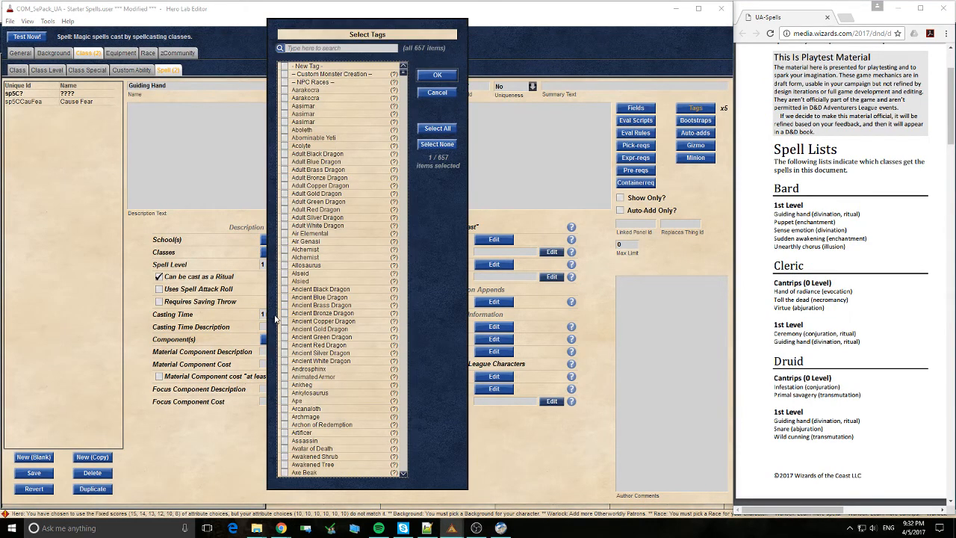
scroll(315, 430, down, 7)
click(284, 385)
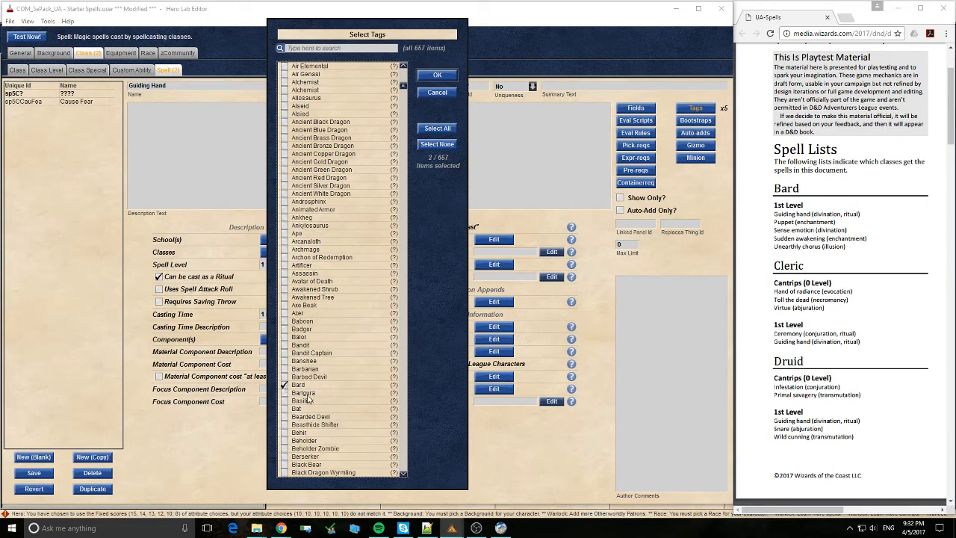
scroll(342, 268, down, 17)
mouse_move(404, 116)
mouse_down()
mouse_move(422, 466)
mouse_move(397, 130)
mouse_up()
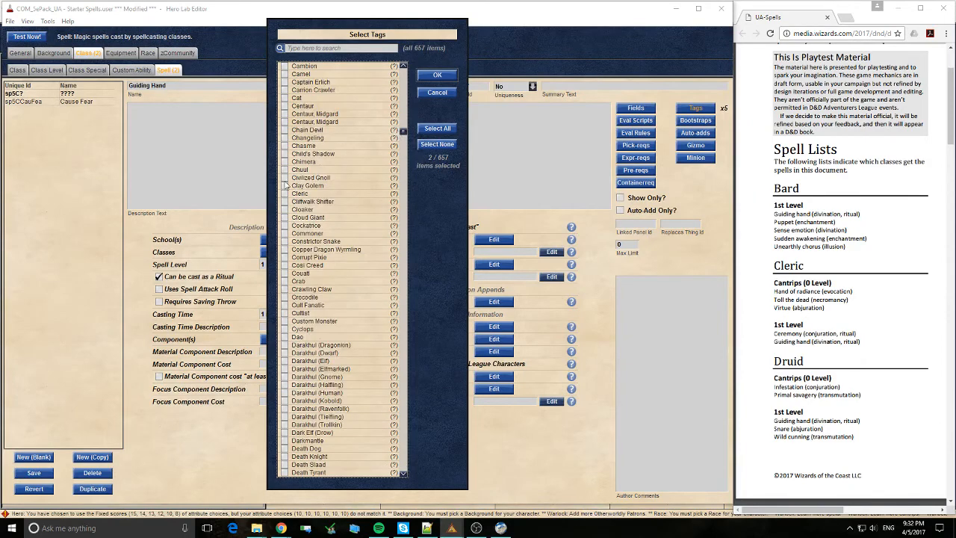
scroll(322, 210, up, 6)
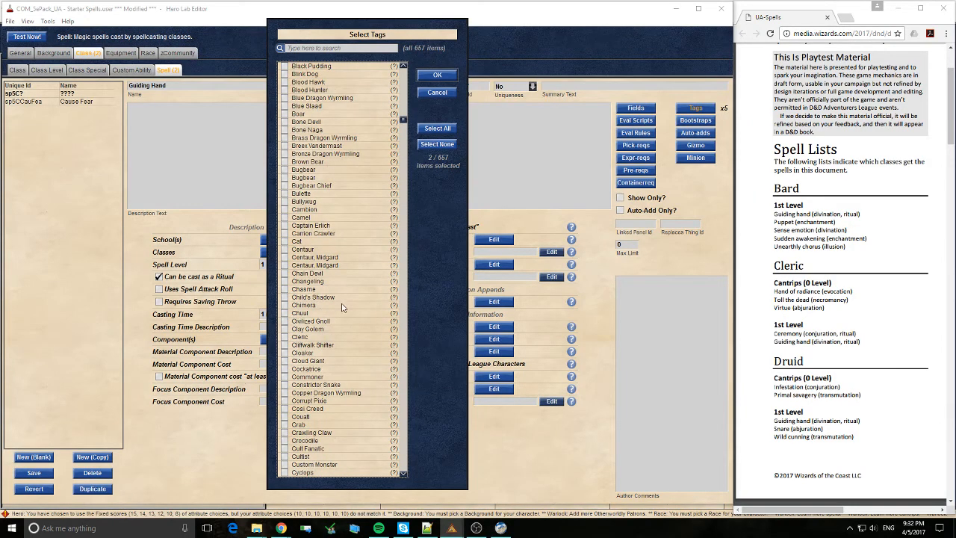
click(448, 78)
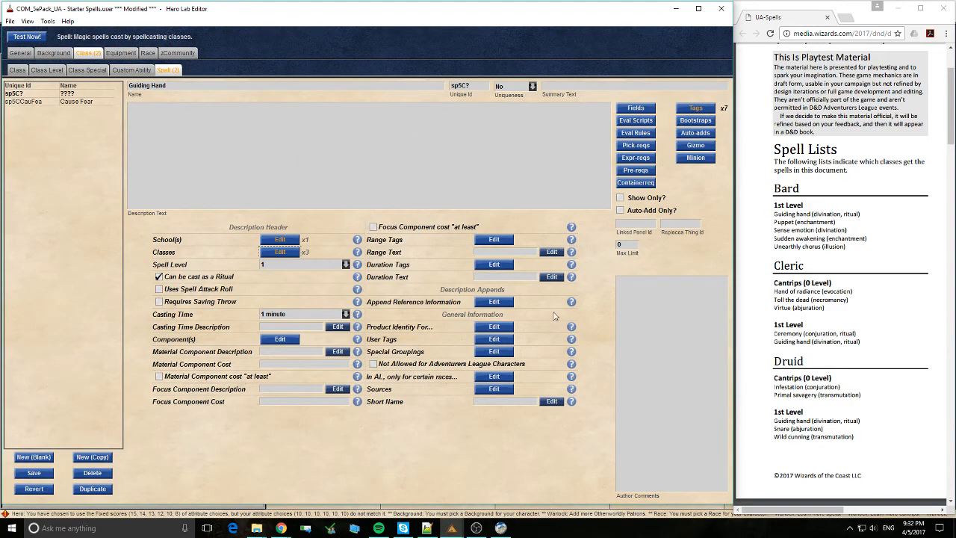
scroll(881, 213, down, 20)
scroll(868, 233, up, 11)
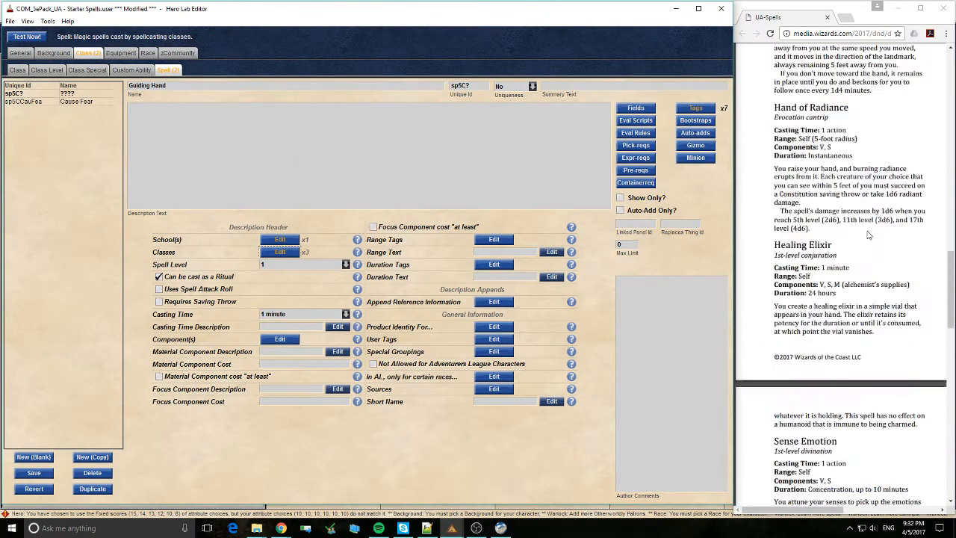
scroll(867, 233, down, 3)
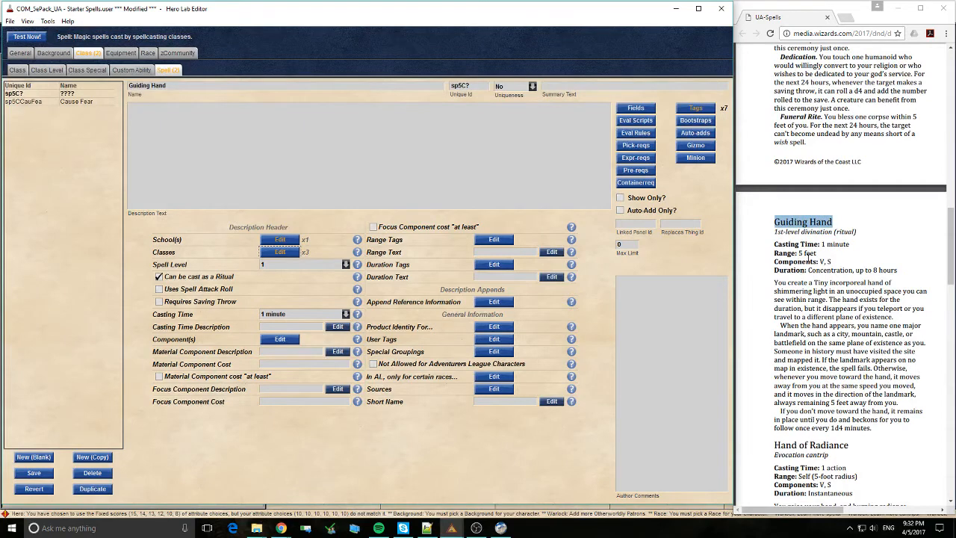
click(494, 238)
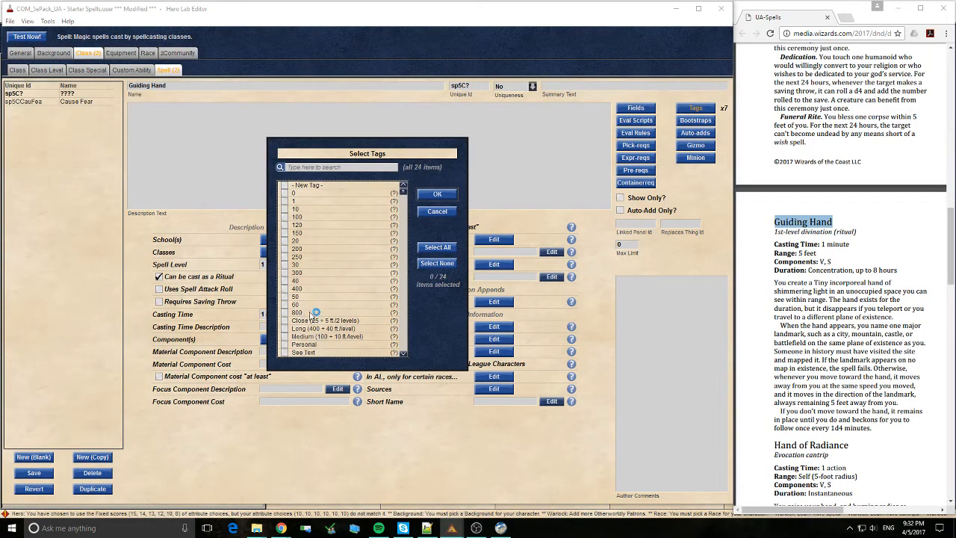
scroll(349, 297, down, 1)
scroll(359, 337, up, 1)
click(437, 211)
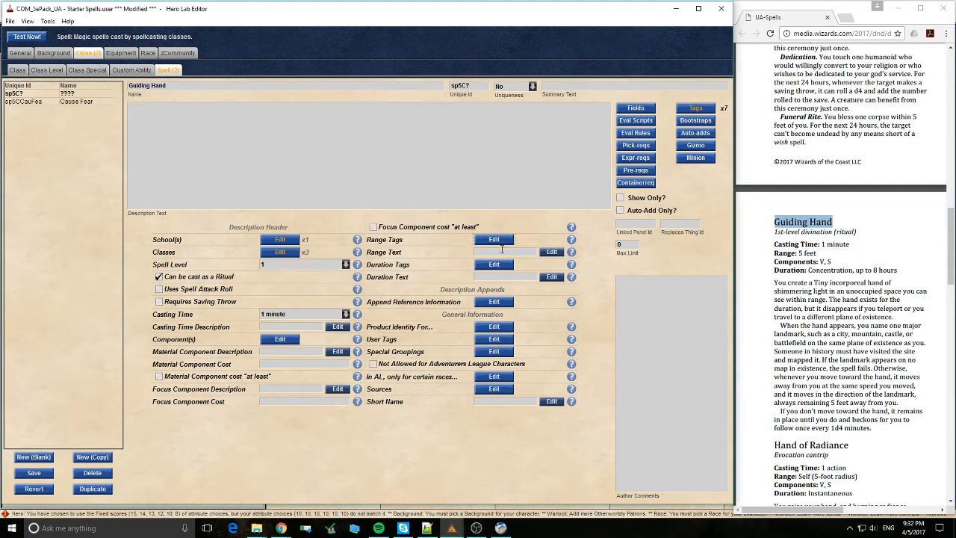
Enter "5 feet" as Guiding Hand's range text.
click(499, 252)
text(5 feet)
Tag Guiding Hand's duration as Concentration and enter the PDF's "Concentration, up to 8 hours" as duration text with single spacing.
drag(898, 269, 810, 270)
click(494, 264)
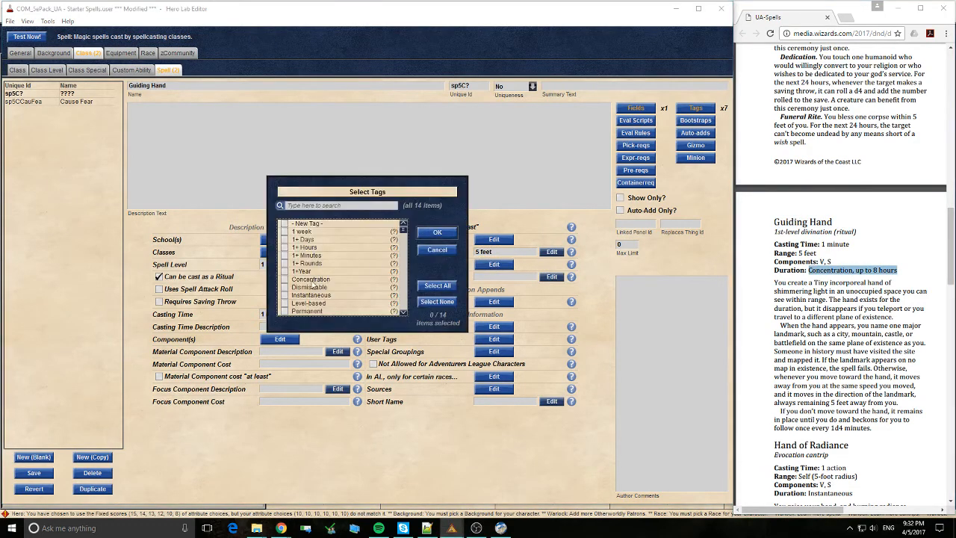
click(304, 281)
click(437, 232)
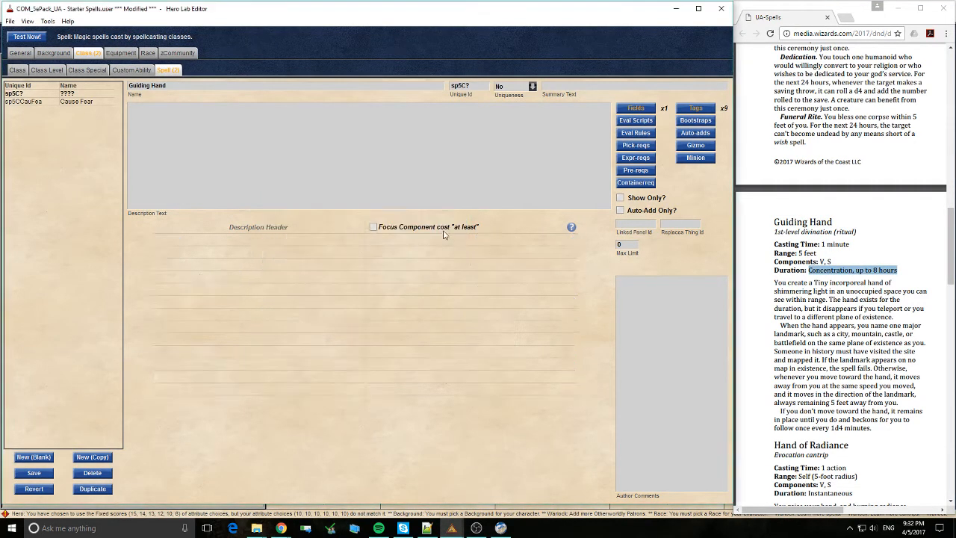
click(552, 277)
text(Concentration, up to 8 hours)
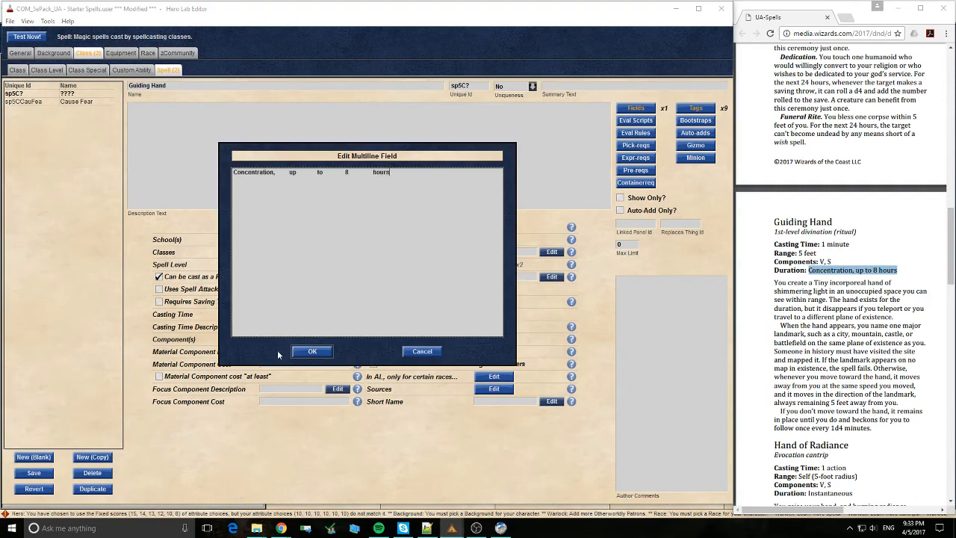
key(BackSpace)
key(BackSpace)
key(BackSpace)
key(ctrl+Left)
key(BackSpace)
click(315, 352)
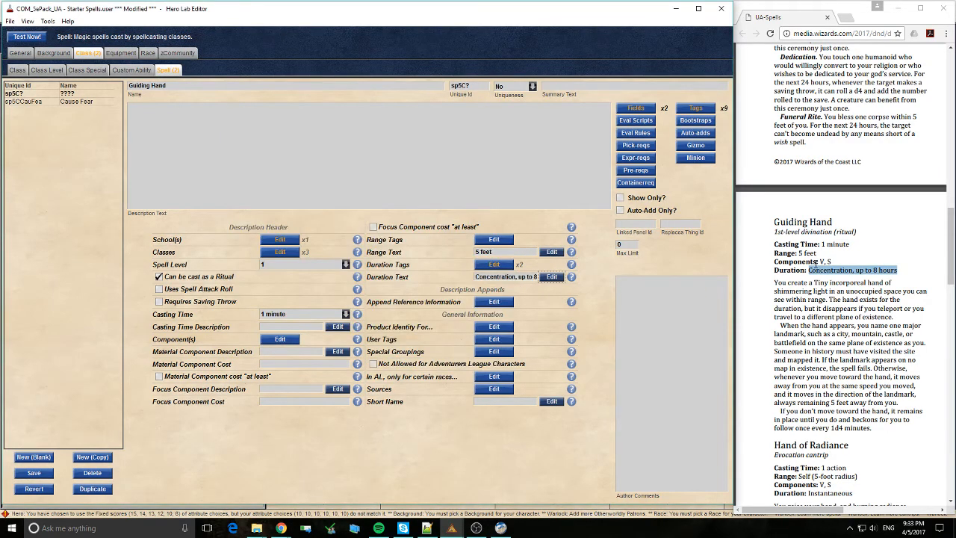
Assign the Verbal and Somatic components to Guiding Hand.
click(276, 341)
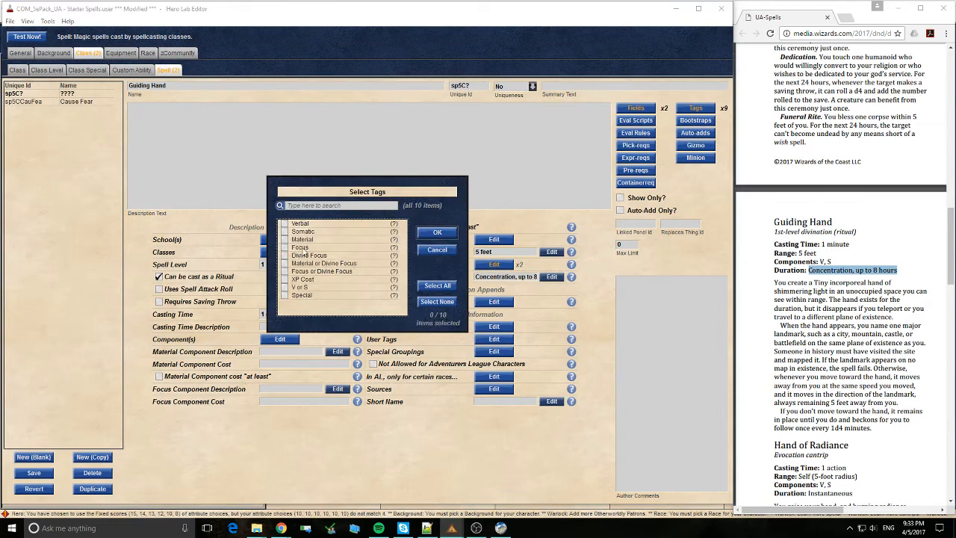
click(301, 224)
click(301, 233)
click(438, 233)
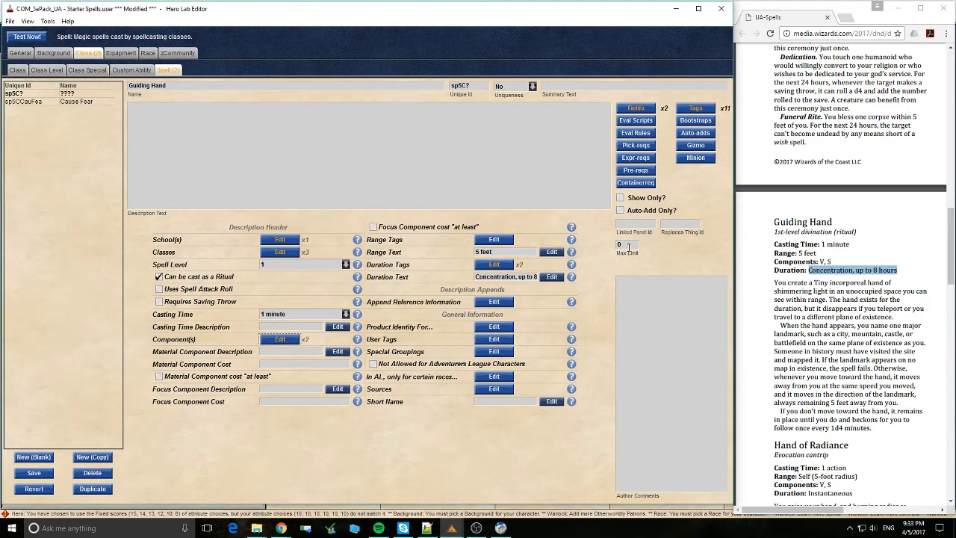
Copy Guiding Hand's full description from the PDF and replace the contents of the Notepad++ scratch file with it.
click(846, 334)
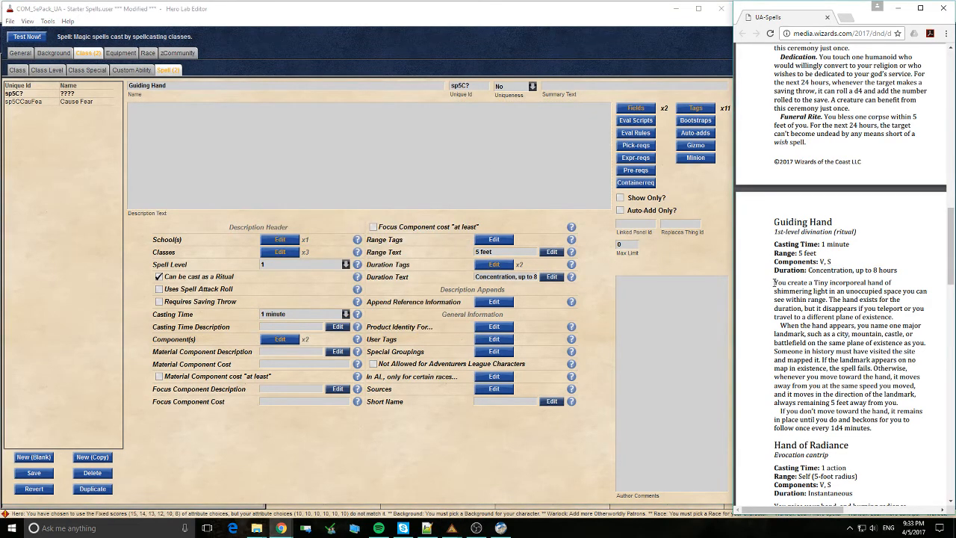
drag(773, 282, 872, 435)
key(ctrl+c)
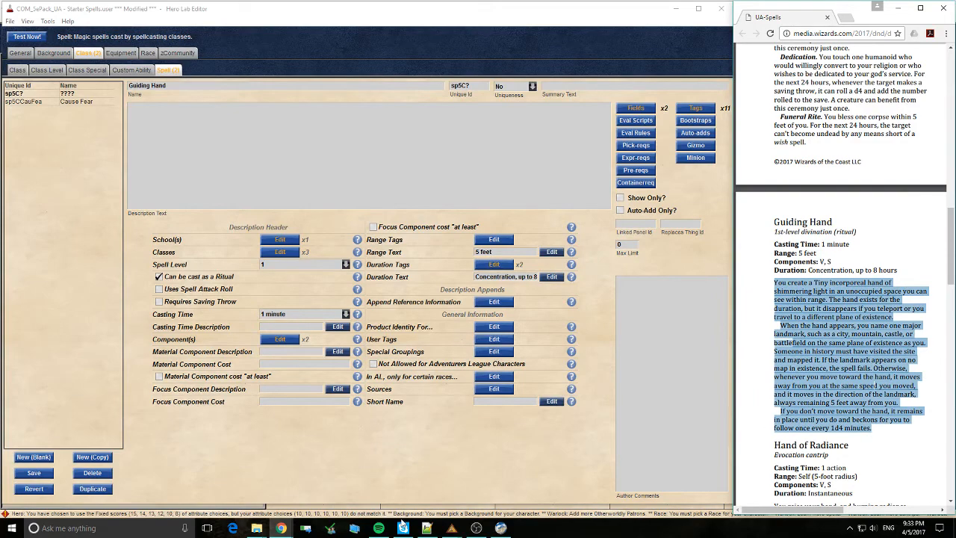
click(427, 529)
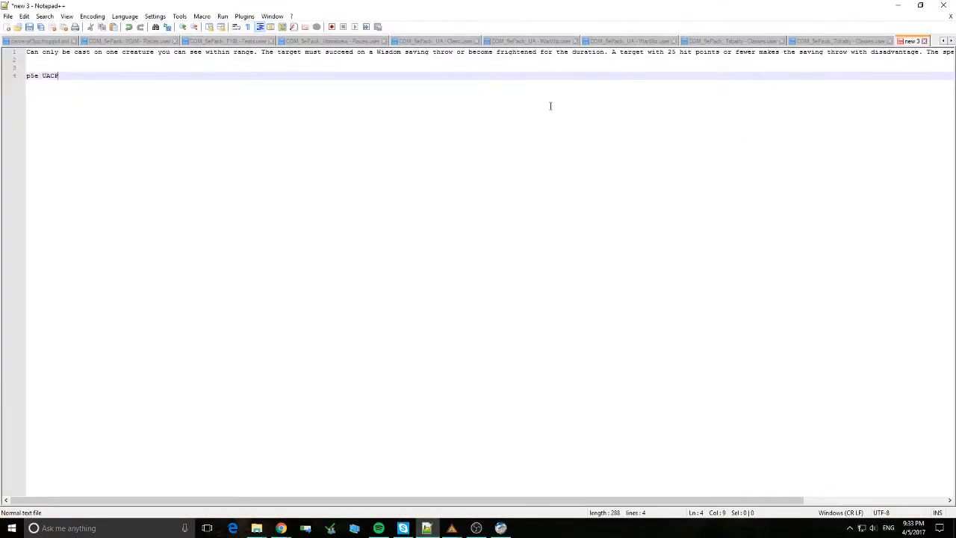
key(ctrl+a)
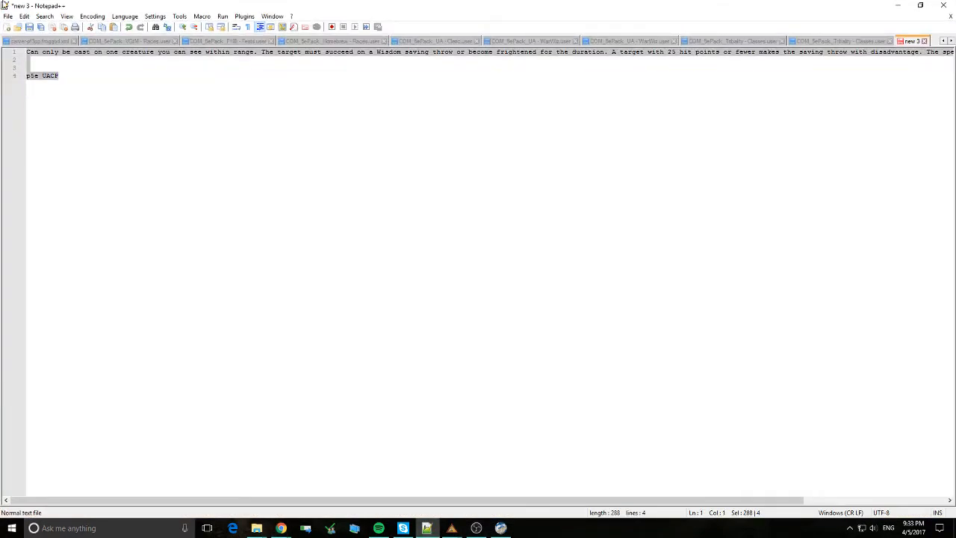
key(ctrl+v)
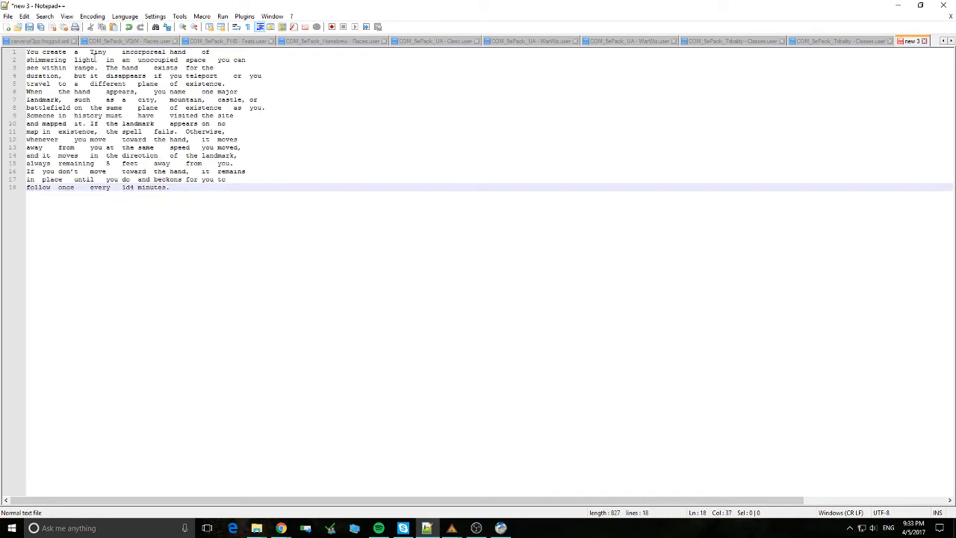
Replace all the tab gaps between words in the pasted description with single spaces.
key(Up)
key(Up)
key(Up)
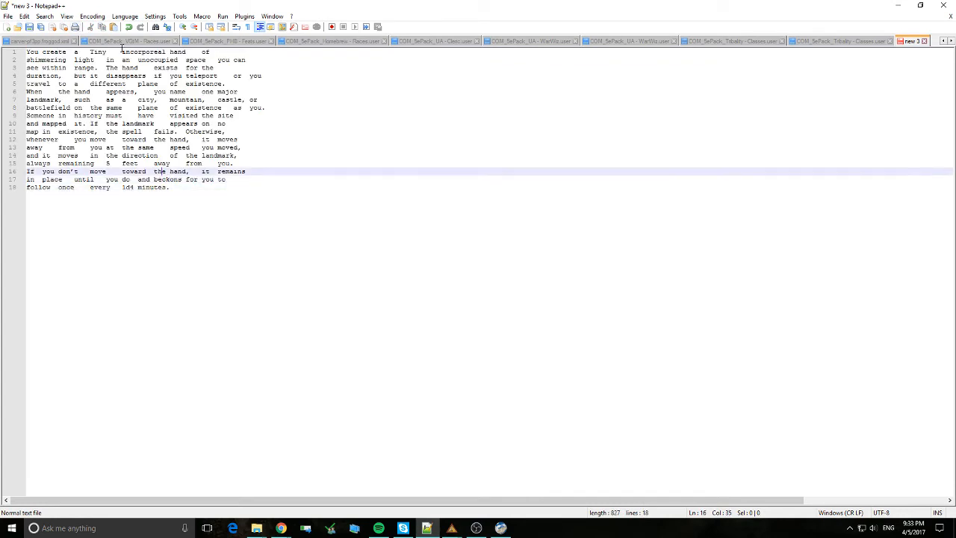
key(Left)
key(Left)
key(Left)
key(Left)
key(shift+Left)
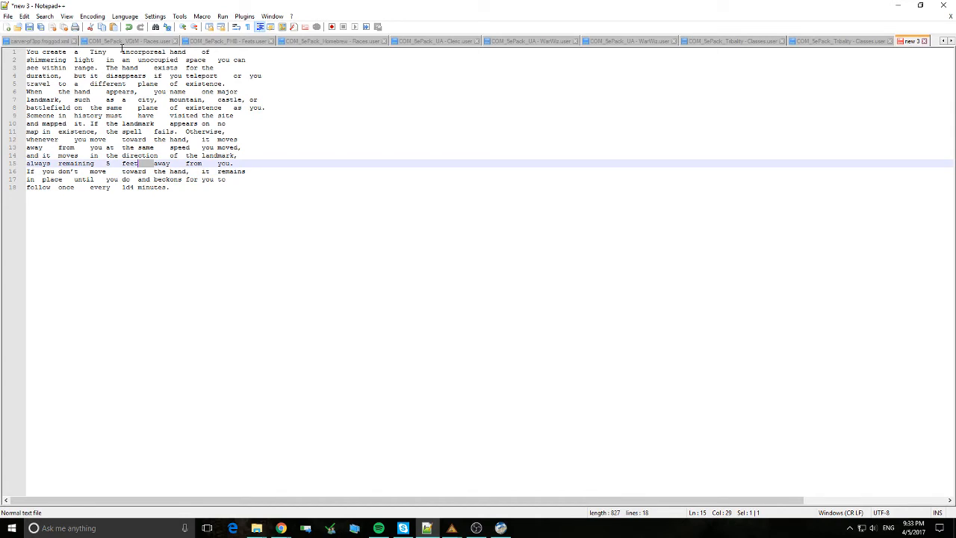
click(184, 190)
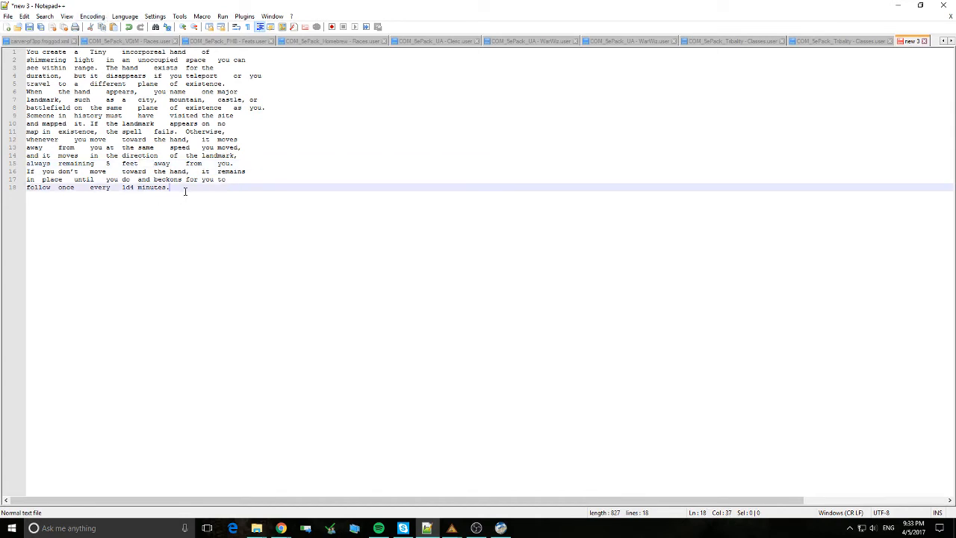
key(ctrl+f)
click(371, 201)
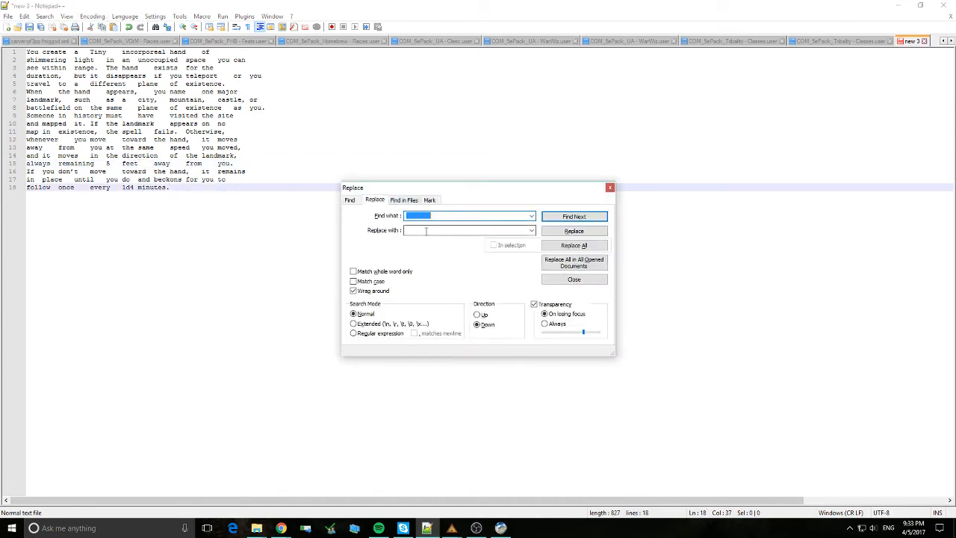
click(573, 245)
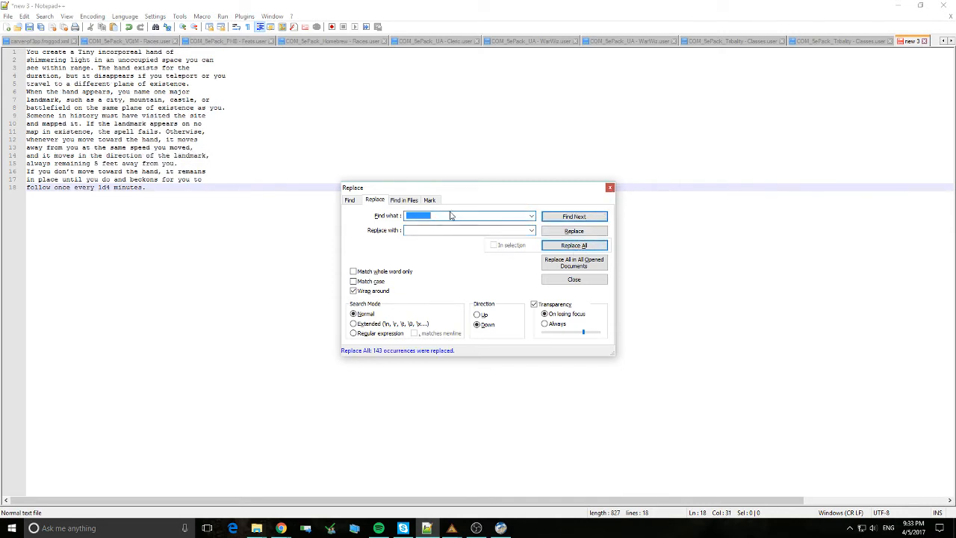
drag(452, 215, 285, 212)
double_click(423, 229)
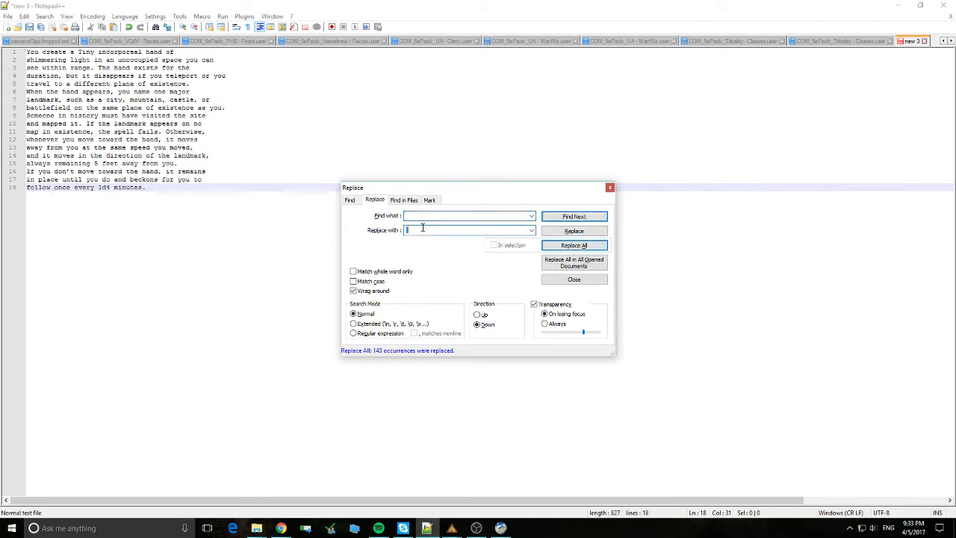
click(610, 188)
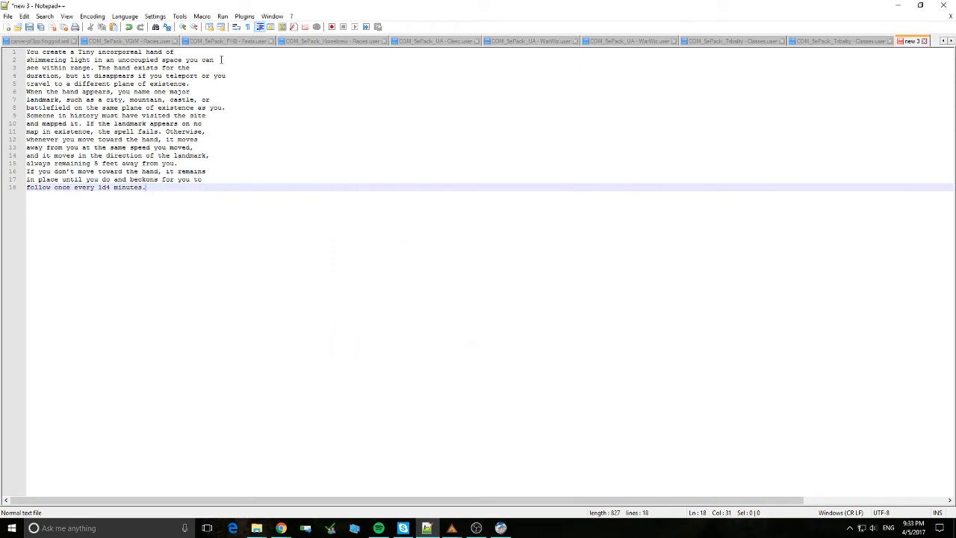
Join all the lines of the Guiding Hand description into one continuous line with single spaces between words.
click(216, 53)
key(Delete)
key(End)
key(Delete)
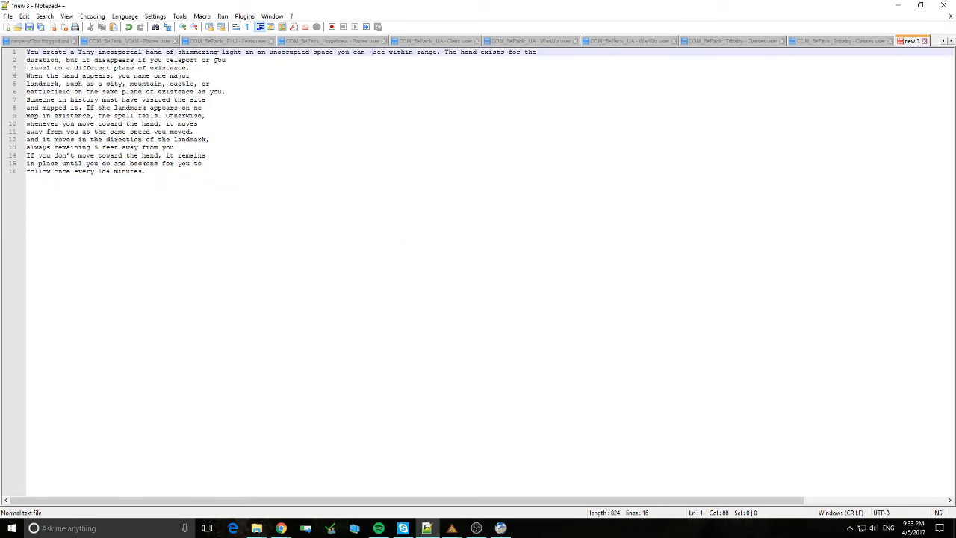
key(Delete)
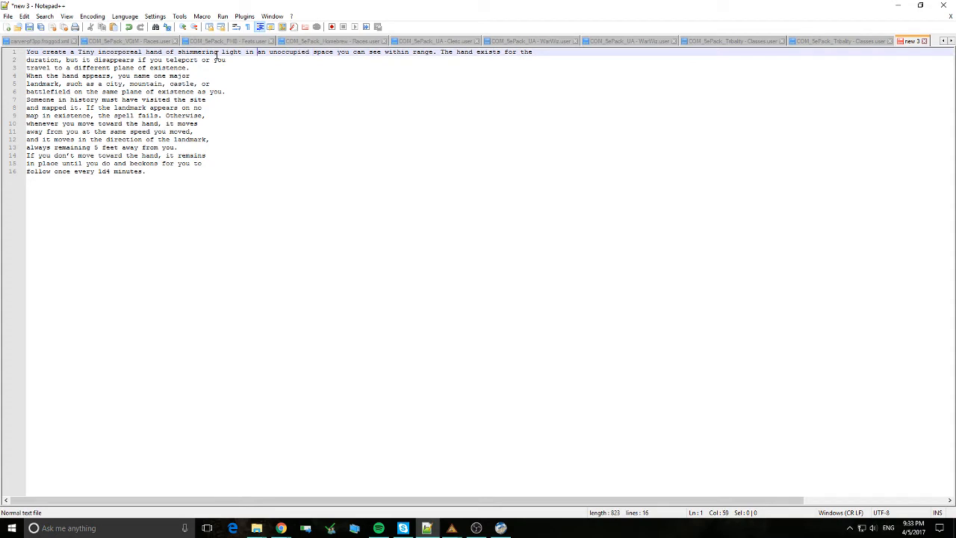
key(End)
key(Delete)
key(Delete)
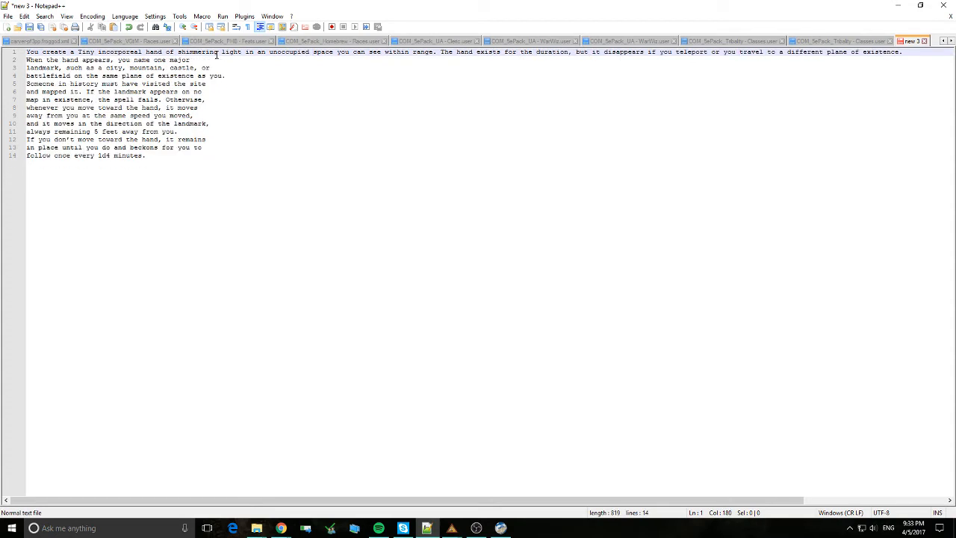
key(Delete)
key(Down)
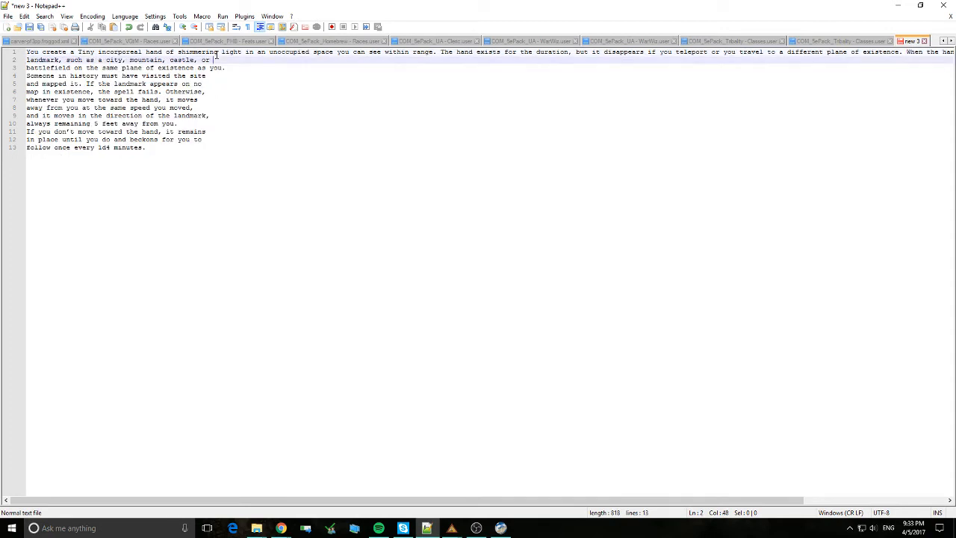
key(Delete)
key(Delete)
key(End)
key(Delete)
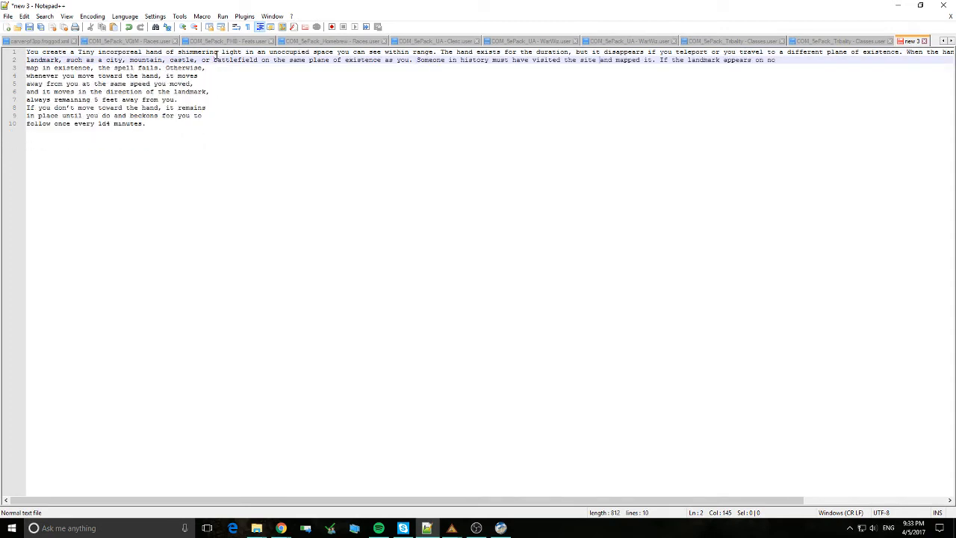
key(End)
key(Delete)
key(Delete)
key(End)
key(Delete)
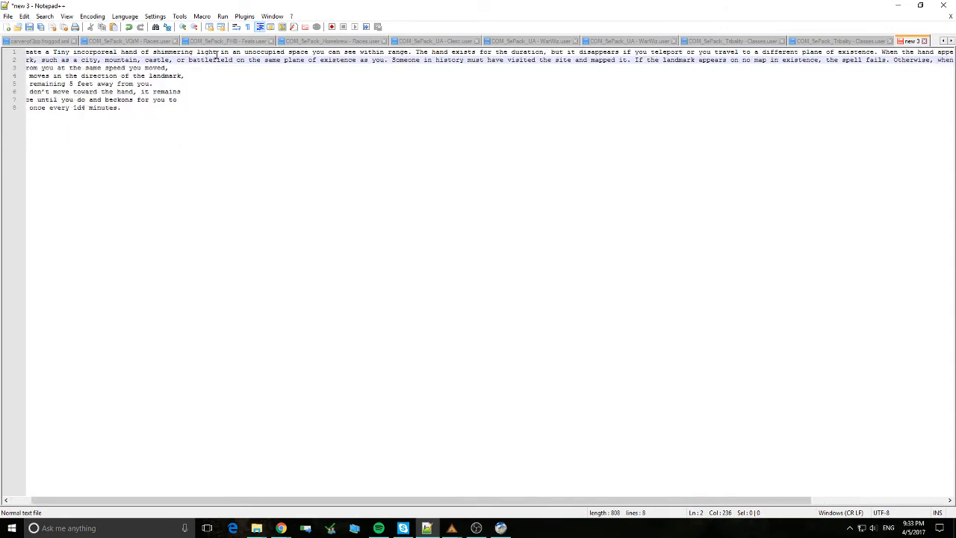
key(End)
key(End)
key(Delete)
key(End)
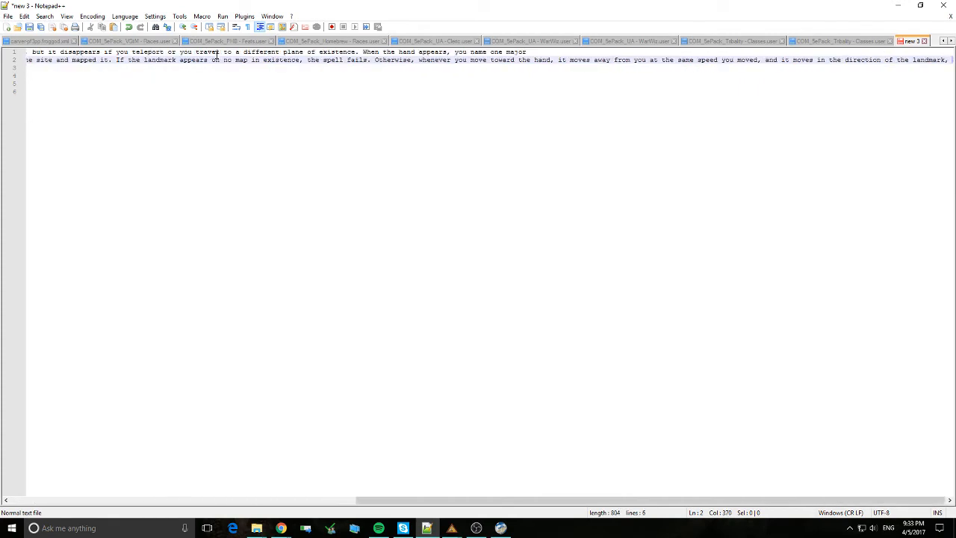
key(Delete)
key(End)
key(Delete)
key(End)
key(Delete)
key(End)
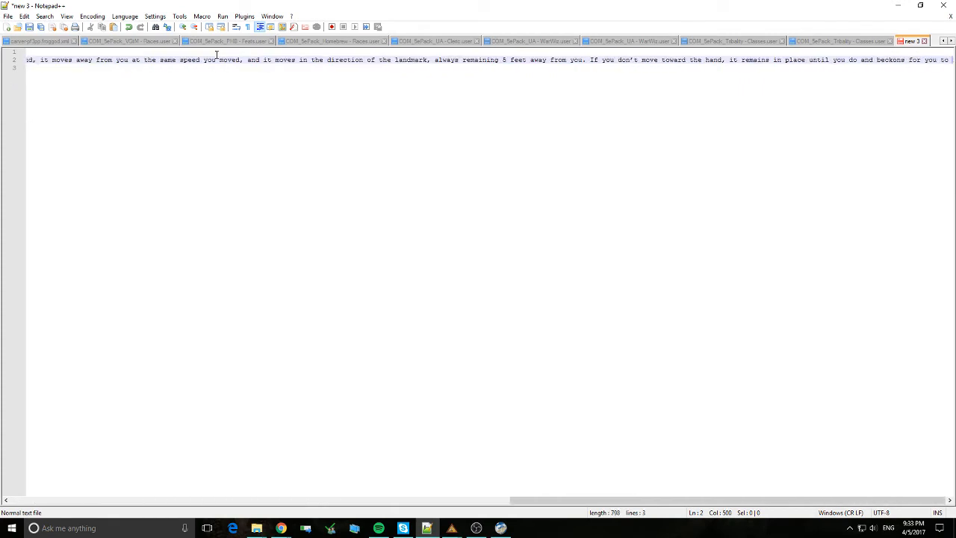
key(Delete)
key(ctrl+Home)
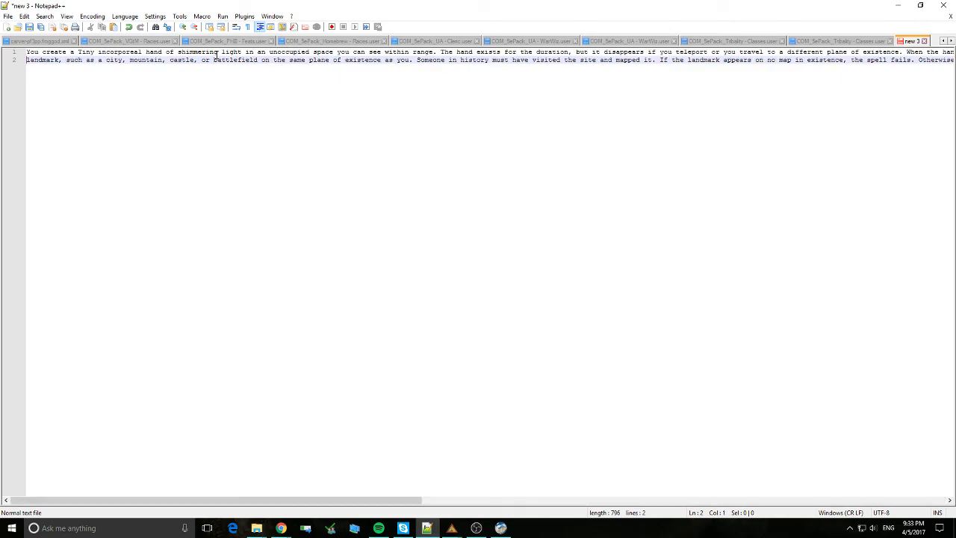
key(End)
key(Delete)
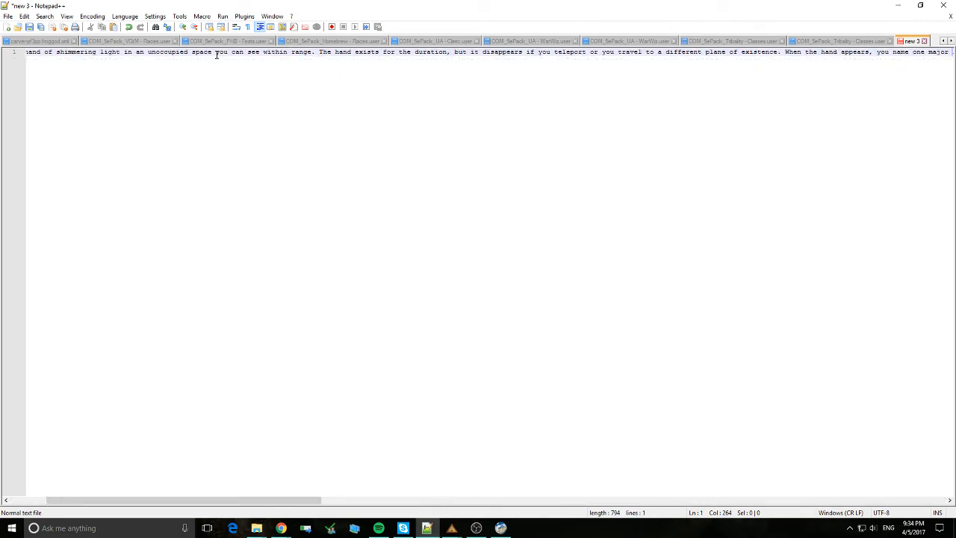
Copy the joined description and put it into Guiding Hand's description text in the Hero Lab Editor.
key(Home)
key(shift+End)
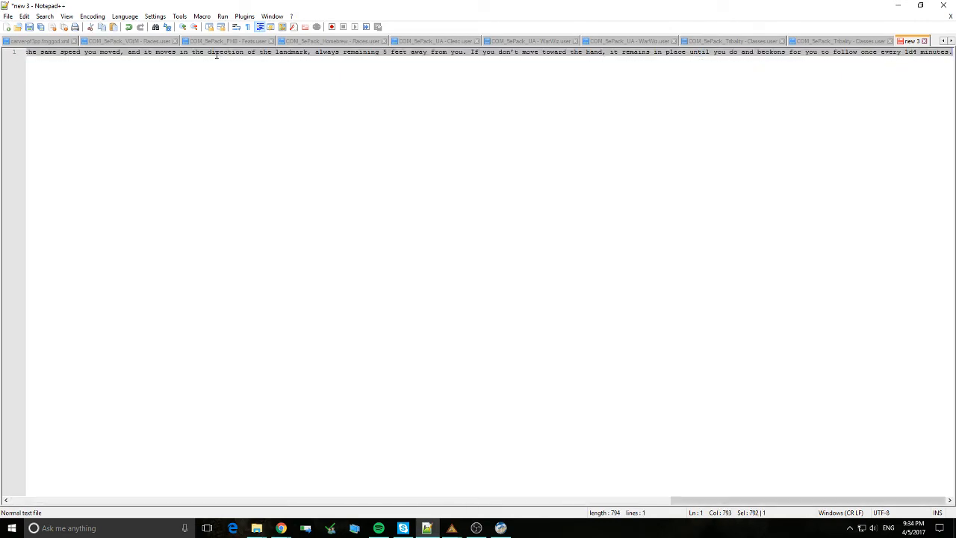
click(897, 5)
text(You create a Tiny incorporeal hand of shimmering light in an unoccupied space you can see within range. The hand exists for the duration, but it disappears if you teleport or you travel to a different plane of existence. When the hand appears, you name one major landmark, such as a city, mountain, castle, or battlefield on the same plane of existence as you. Someone in history must have visited the site and mapped it. If the landmark appears on no map in existence, the spell fails. Otherwise, whenever you move toward the hand, it moves away from you at the same speed you moved, and it moves in the direction of the landmark, always remaining 5 feet away from you. If you don't move toward the hand, it remains in place until you do and beckons for you to follow once every 1d4 minutes.)
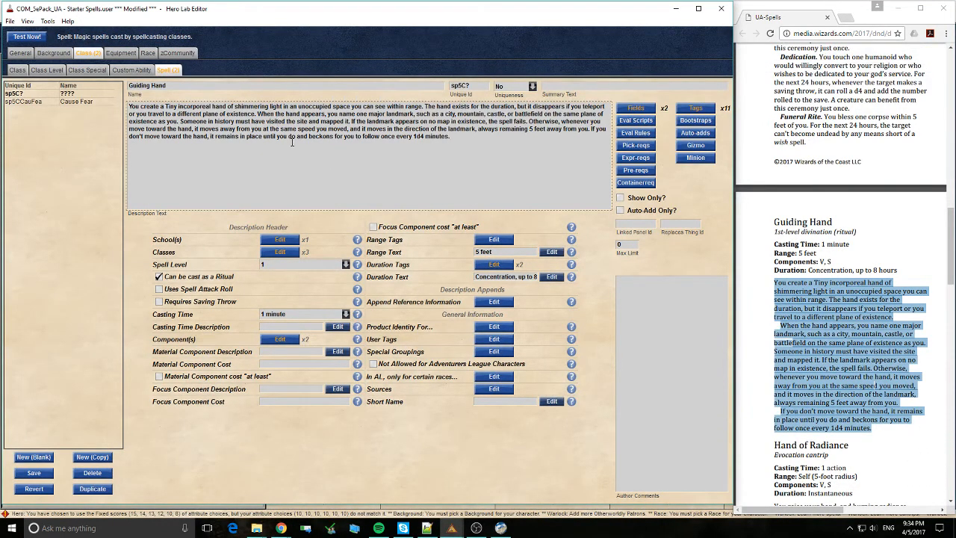
Add the opening sentence "Target a space you can see within range." above the description, separated by a blank line.
key(ctrl+Home)
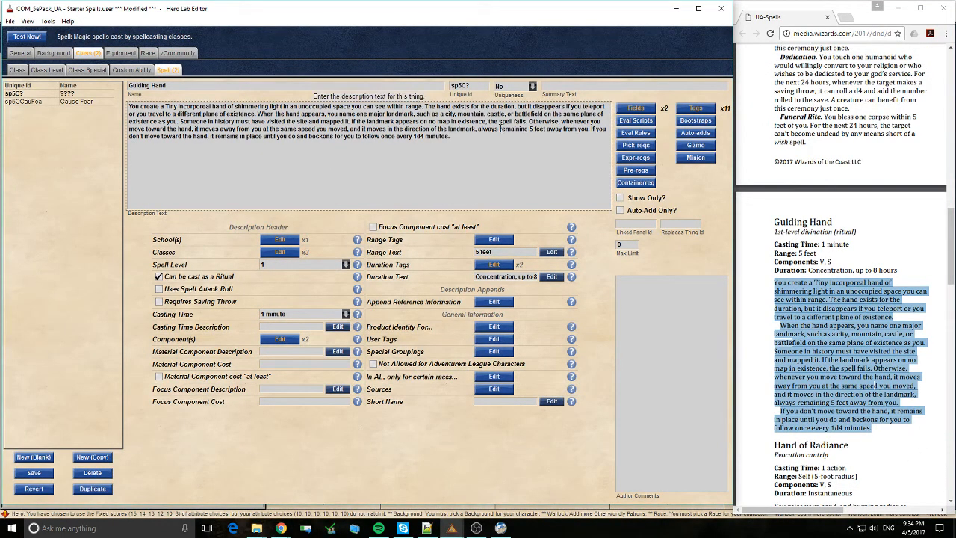
key(Return)
key(Return)
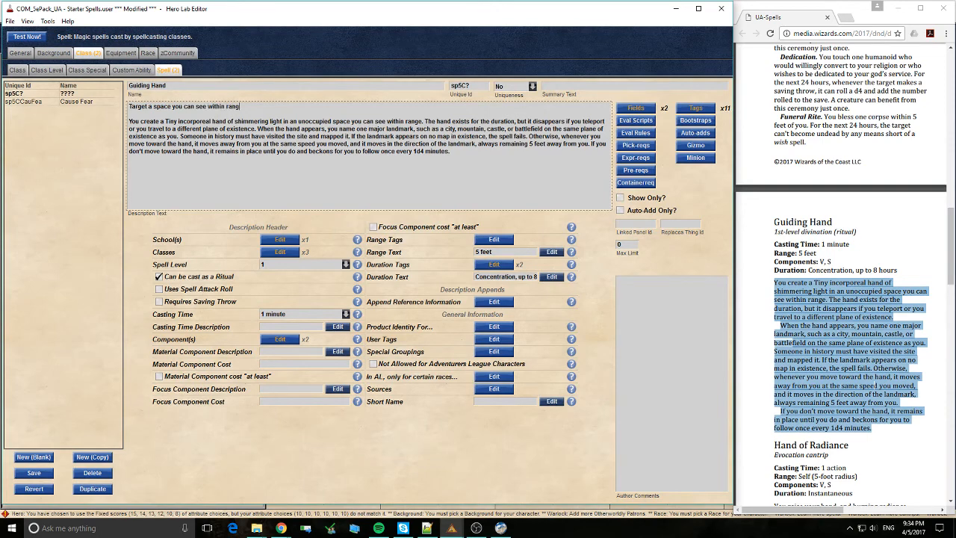
Delete the original sentence about creating a Tiny incorporeal hand and pull the remaining text up behind the opening sentence.
key(shift+Right)
key(shift+Right)
key(shift+Right)
key(shift+Right)
key(shift+Right)
key(shift+Right)
key(shift+Right)
key(shift+Right)
key(shift+Right)
key(shift+Right)
key(shift+Right)
key(shift+Right)
key(shift+Right)
key(shift+Right)
key(shift+Right)
key(shift+Right)
key(shift+Right)
key(shift+Right)
key(shift+Right)
key(shift+Right)
key(shift+Right)
key(shift+Right)
key(shift+Right)
key(shift+Right)
key(shift+Right)
key(shift+Right)
key(shift+Right)
key(shift+Right)
key(shift+Right)
key(shift+Right)
key(shift+Right)
key(shift+Right)
key(shift+Right)
key(shift+Right)
key(shift+Right)
key(shift+Right)
key(shift+Right)
key(shift+Right)
key(shift+Right)
key(shift+Right)
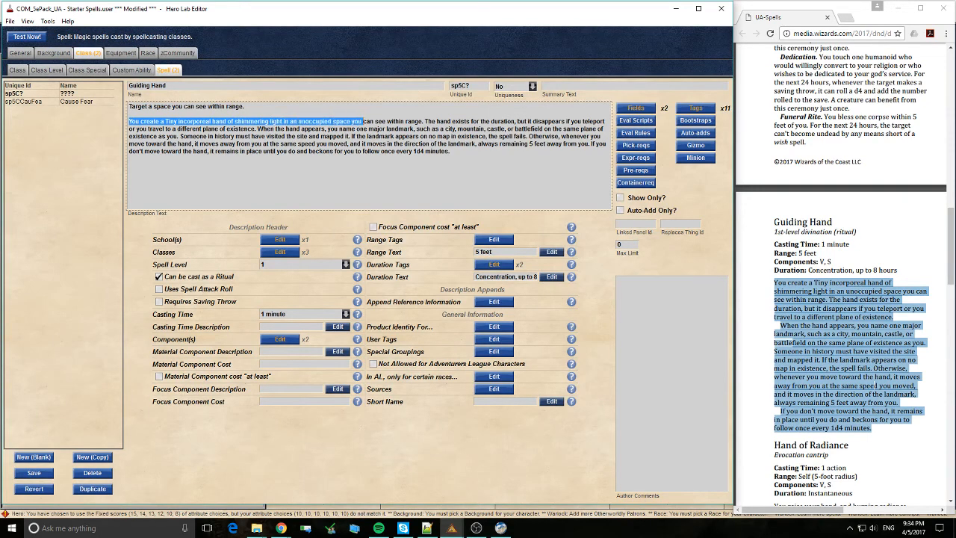
key(shift+Left)
key(shift+Left)
key(Delete)
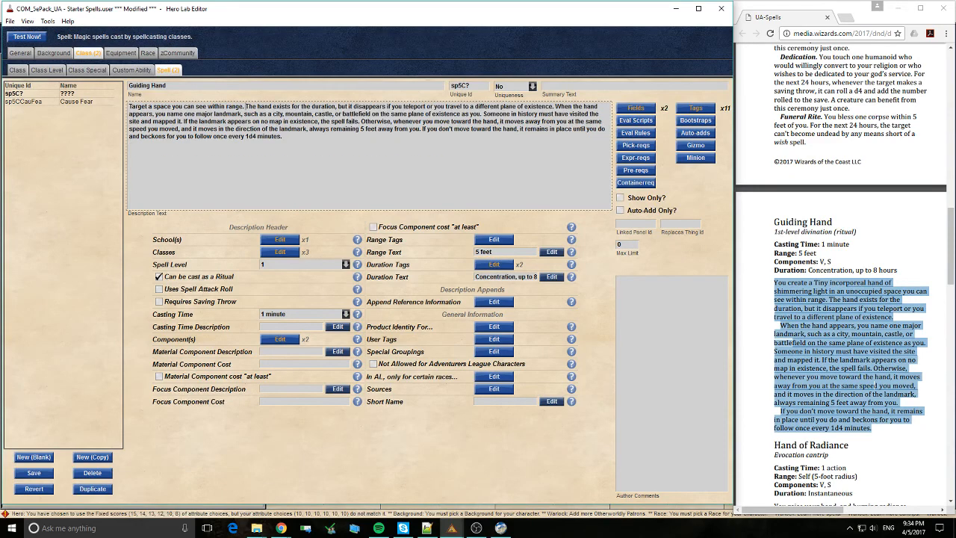
Insert "You create a tiny incorporeal hand in that space." as the second sentence of the description.
text(You cre)
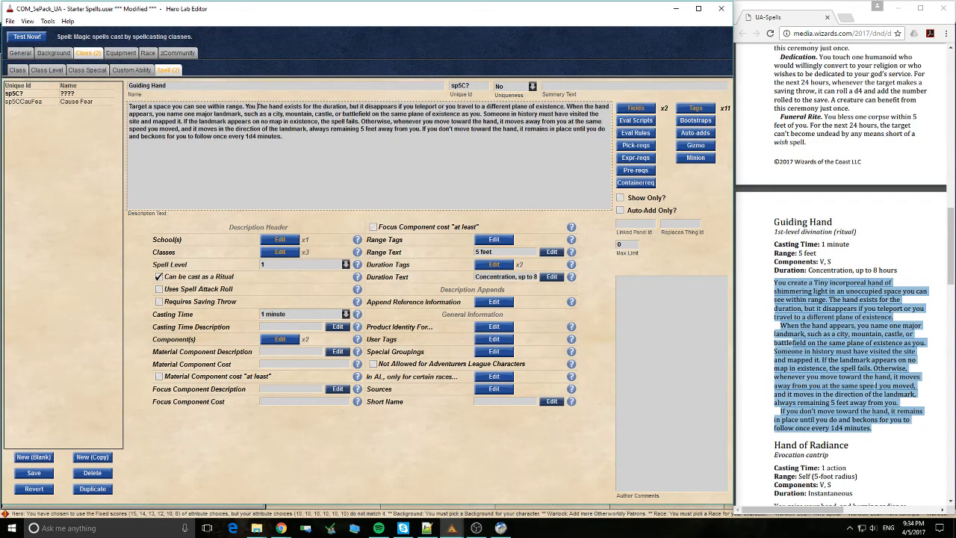
text(ate a tiny )
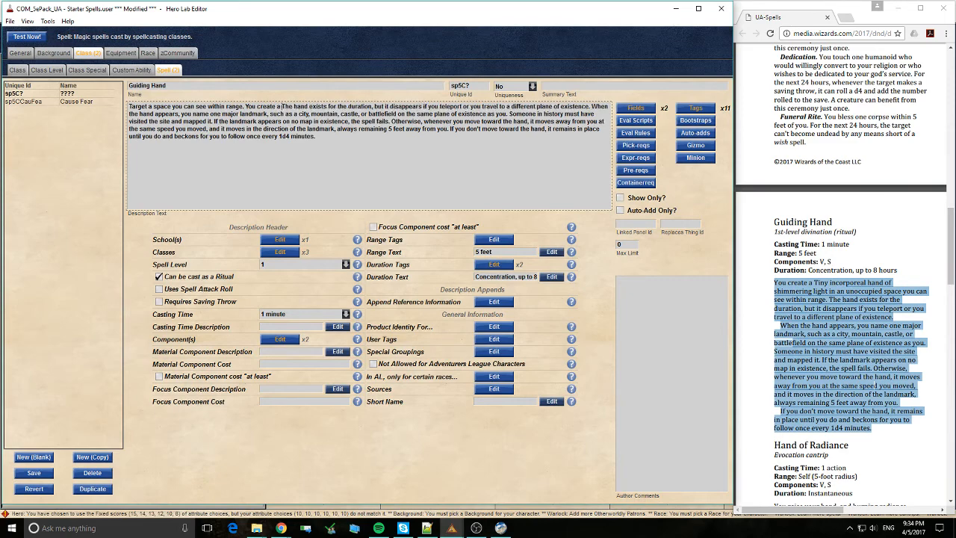
text(inco)
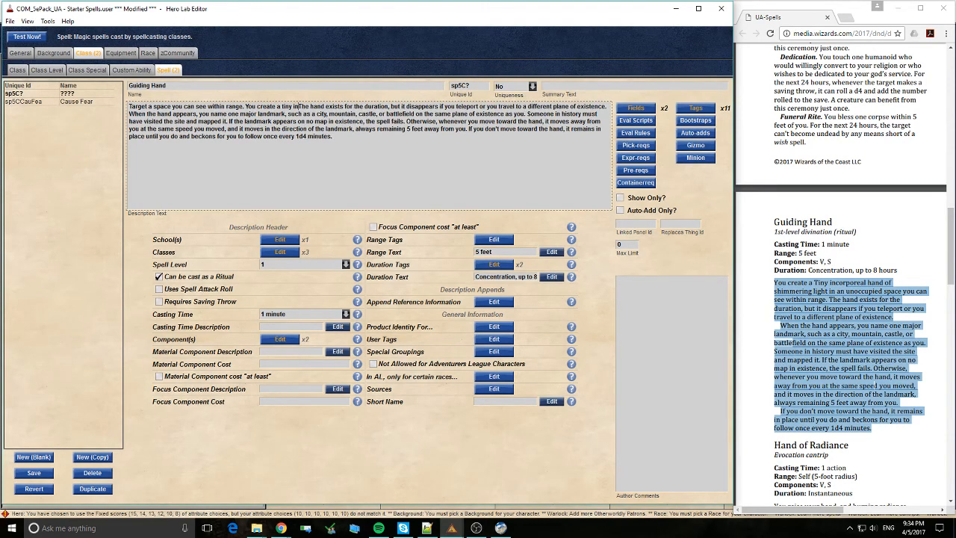
text(rp)
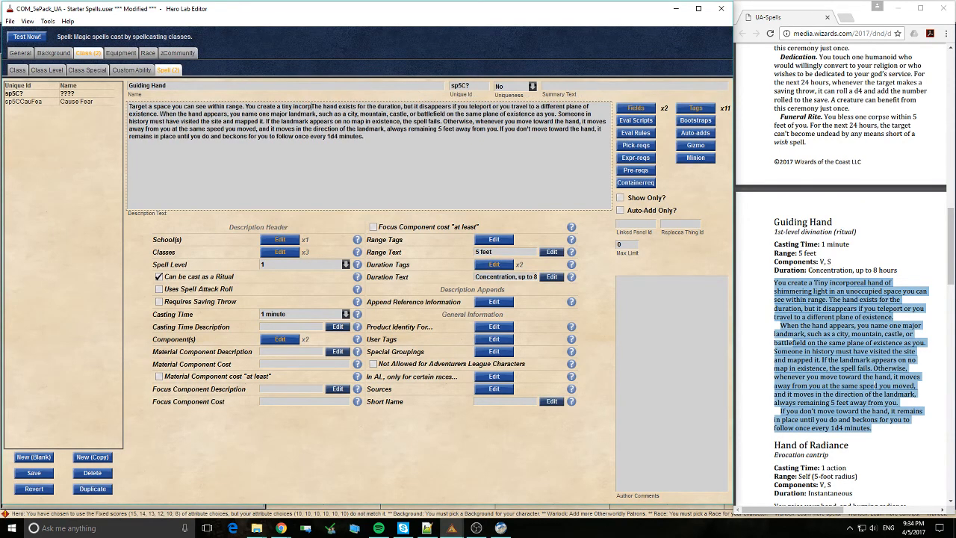
text(oreal hand)
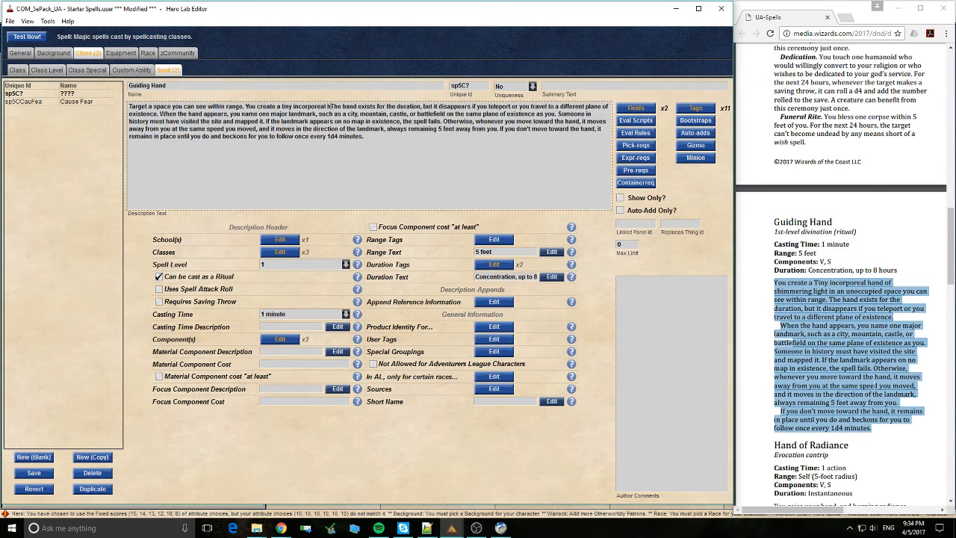
key(BackSpace)
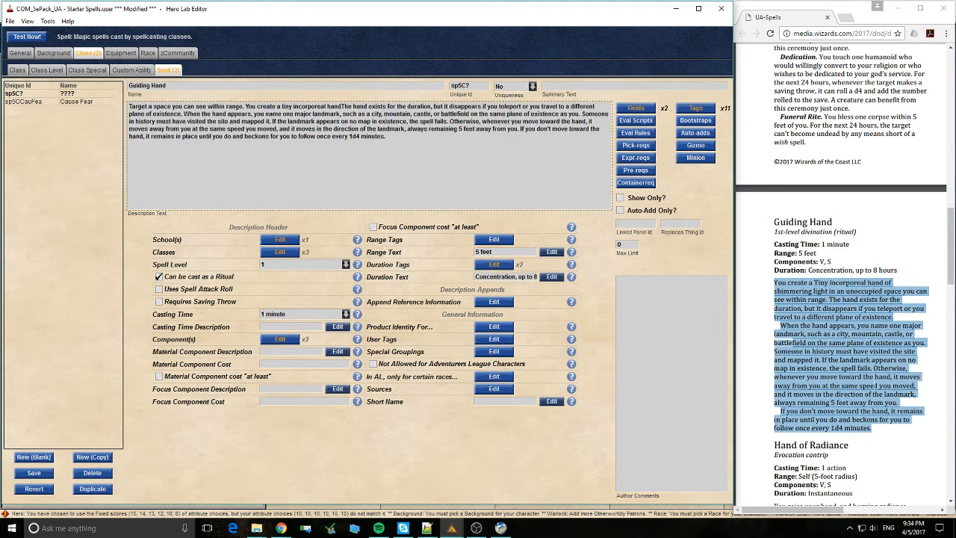
text(in that s)
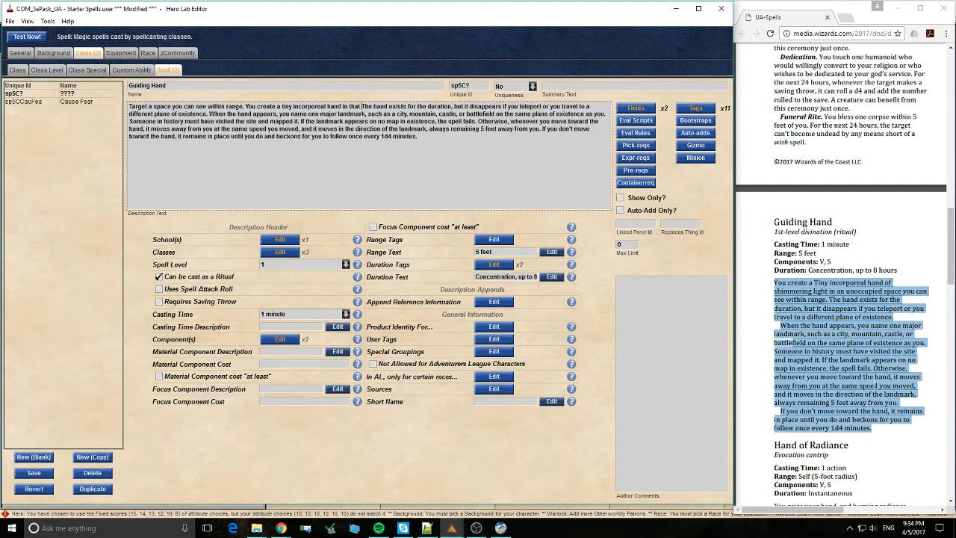
text(pace.)
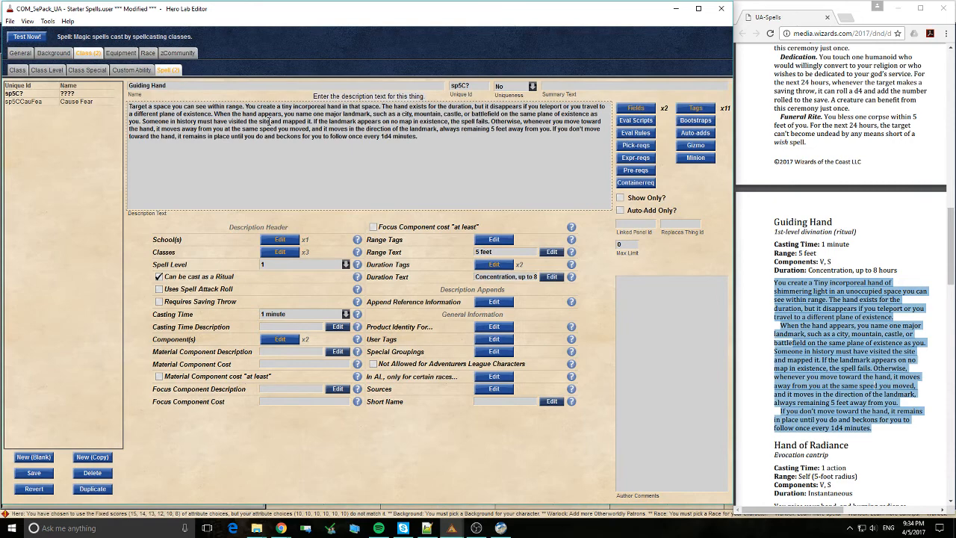
Split the description into paragraphs with blank lines before "When the hand appears" and "If you don't move toward the hand".
click(216, 113)
key(Return)
key(Return)
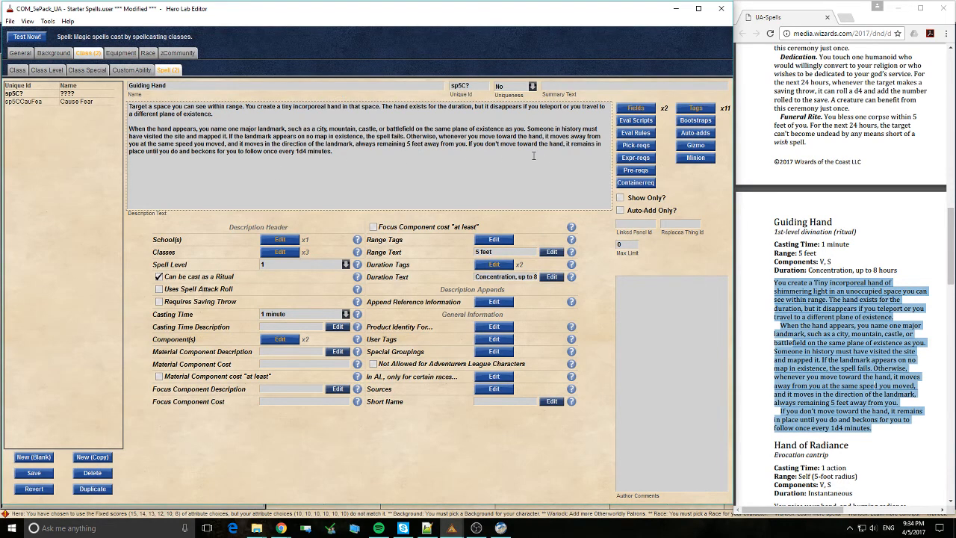
click(468, 144)
key(Return)
key(Return)
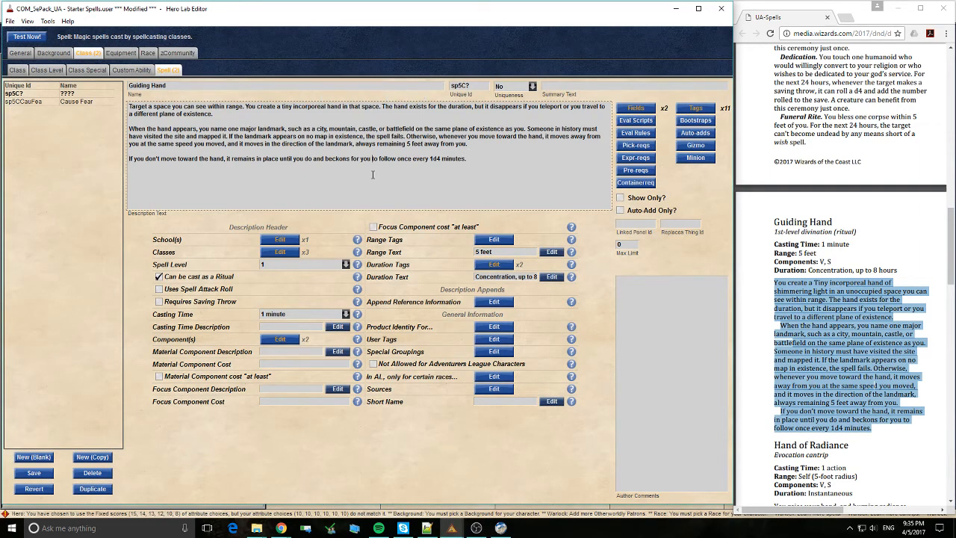
Assign "Unearthed Arcana - Starter Spells" as Guiding Hand's source.
click(494, 388)
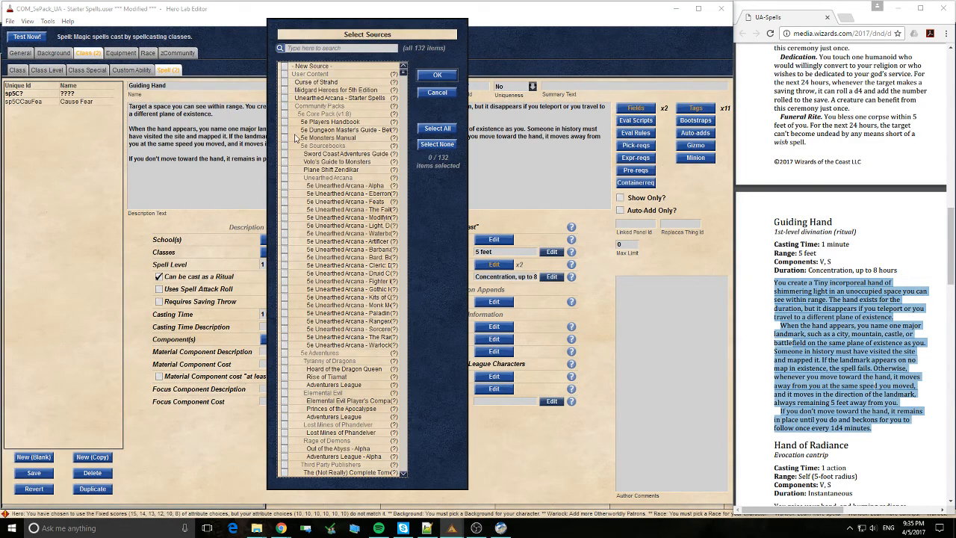
click(285, 98)
click(441, 75)
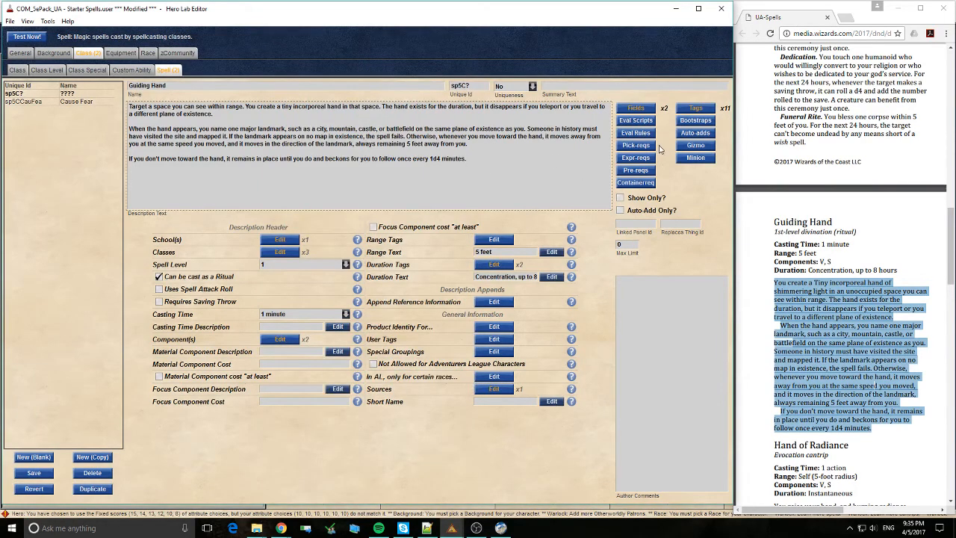
Try to save and test the Guiding Hand record with its placeholder unique id.
click(27, 36)
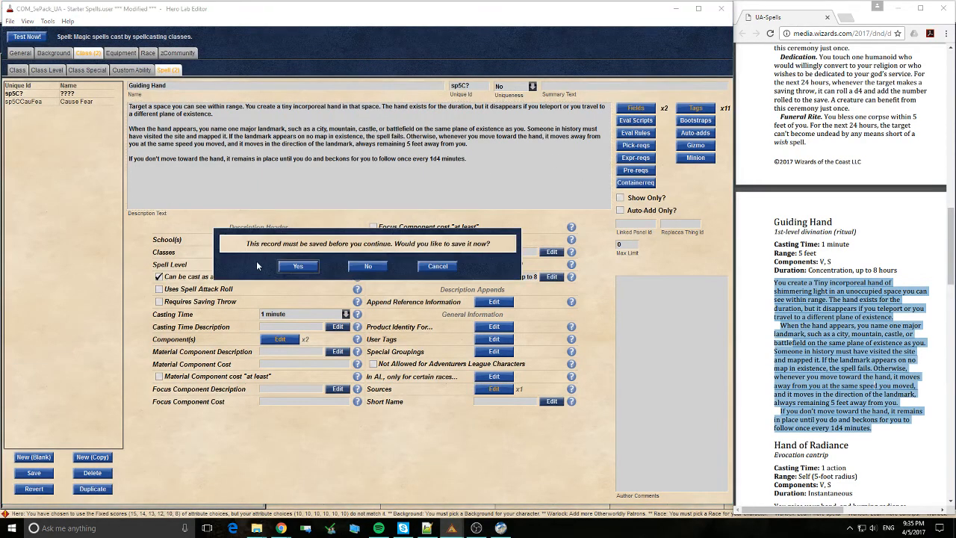
click(296, 267)
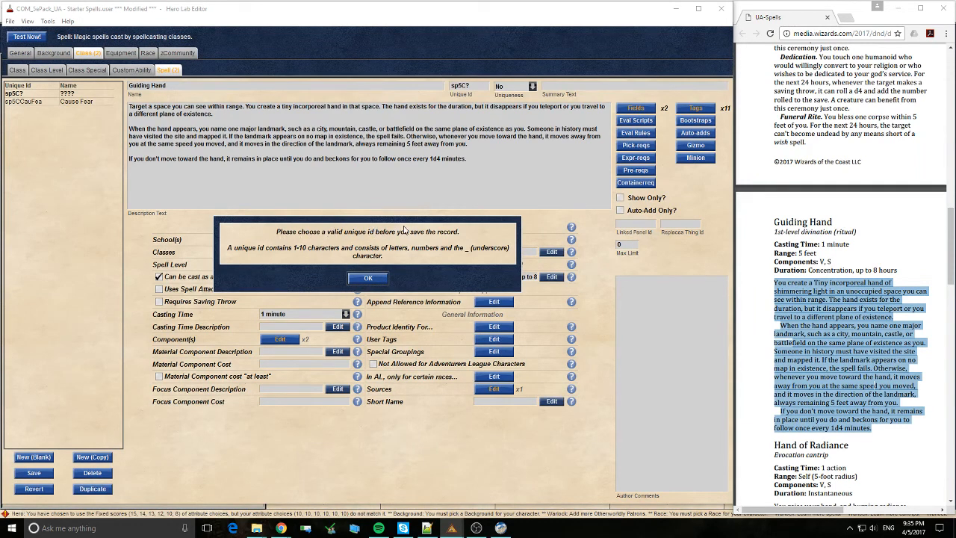
click(368, 278)
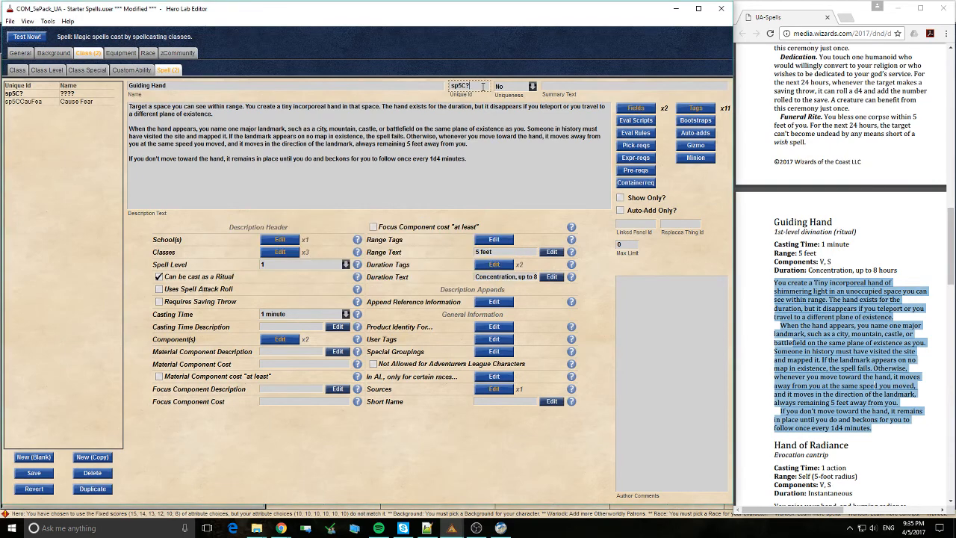
Set Guiding Hand's unique id to sp5CGuiHan, then save the record and test it for use in Hero Lab.
click(483, 87)
key(BackSpace)
text(GuiHan)
click(26, 37)
click(296, 270)
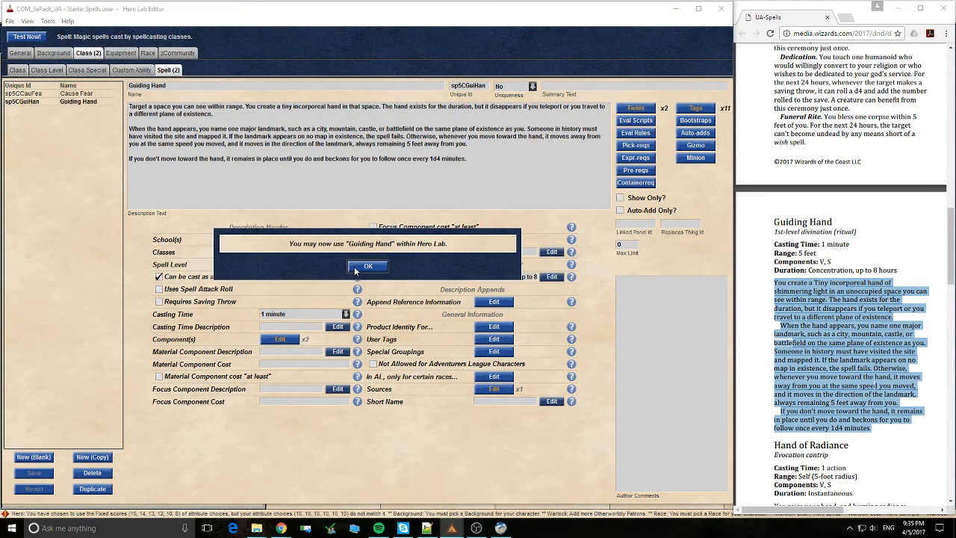
click(354, 267)
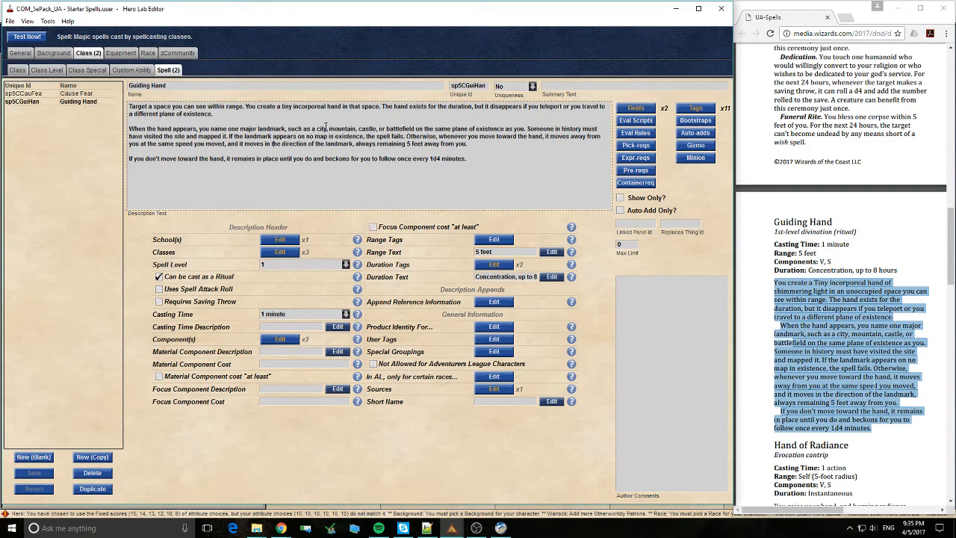
View the Warlock Spells page in the main Hero Lab window and return to the editor.
click(454, 532)
mouse_move(452, 529)
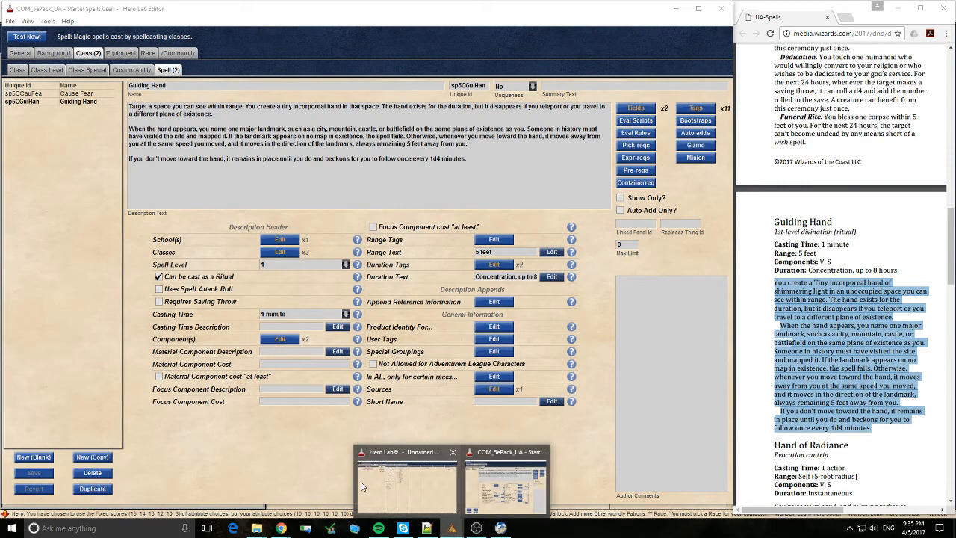
click(359, 483)
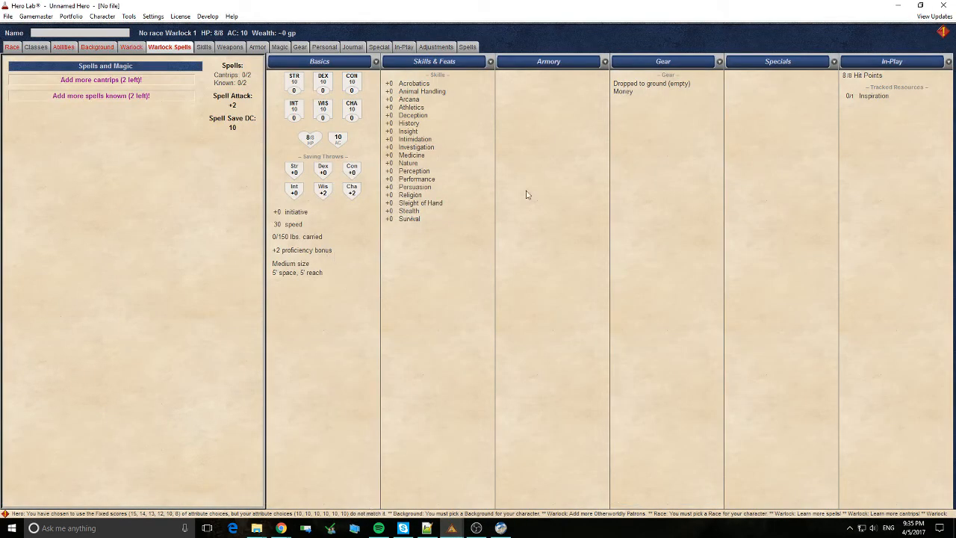
click(897, 6)
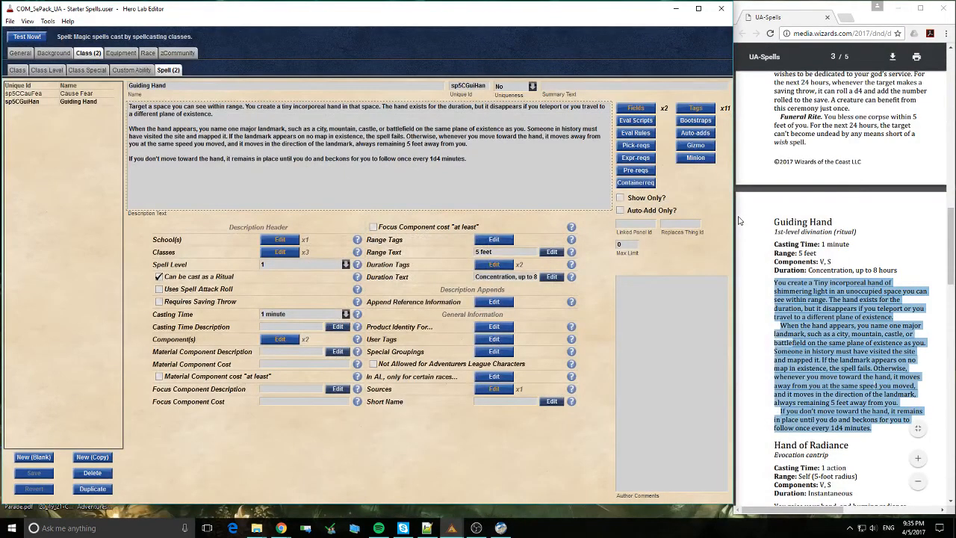